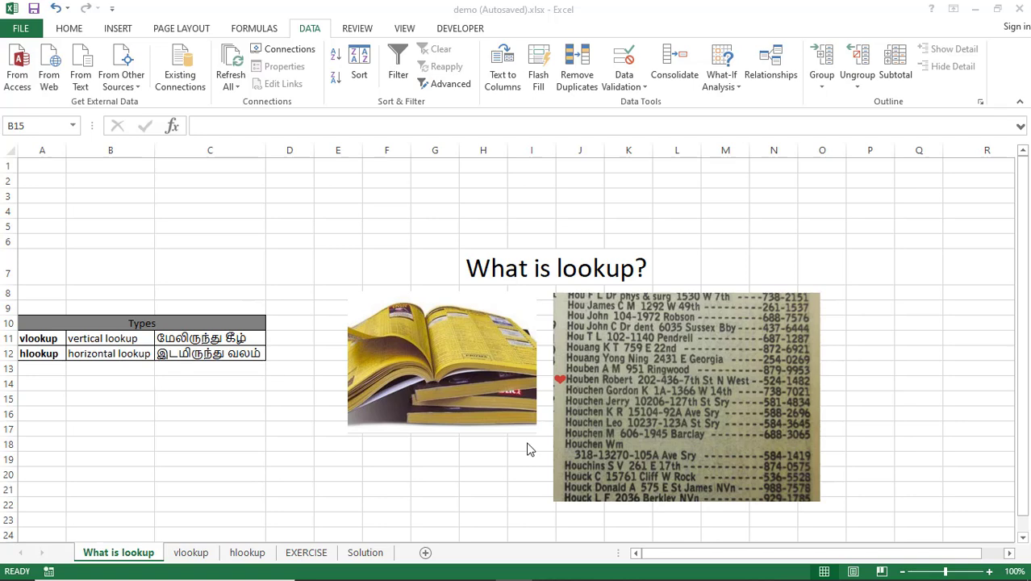
{"action": "left_click", "coordinate": [476, 385]}
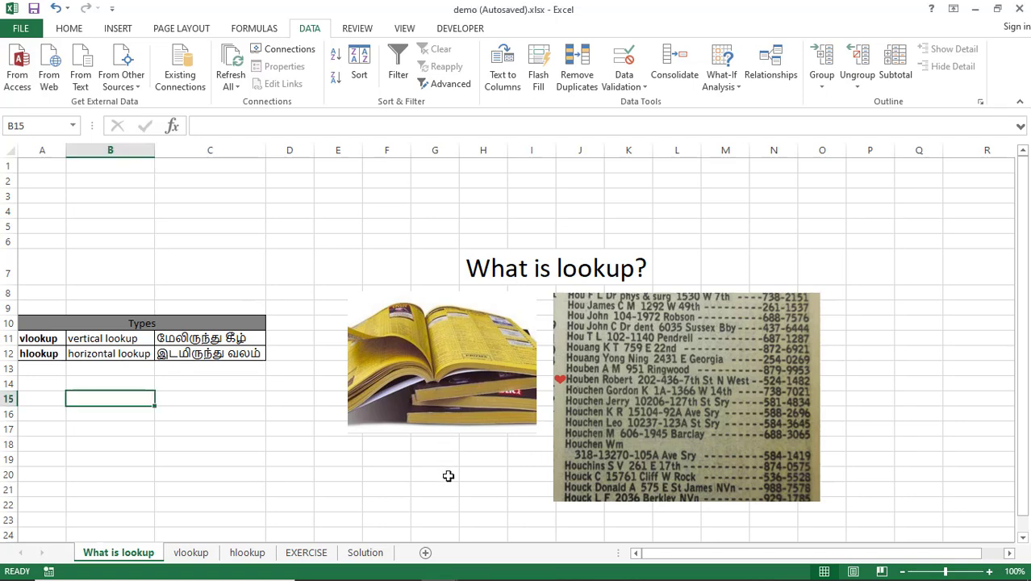
{"action": "left_click", "coordinate": [465, 380]}
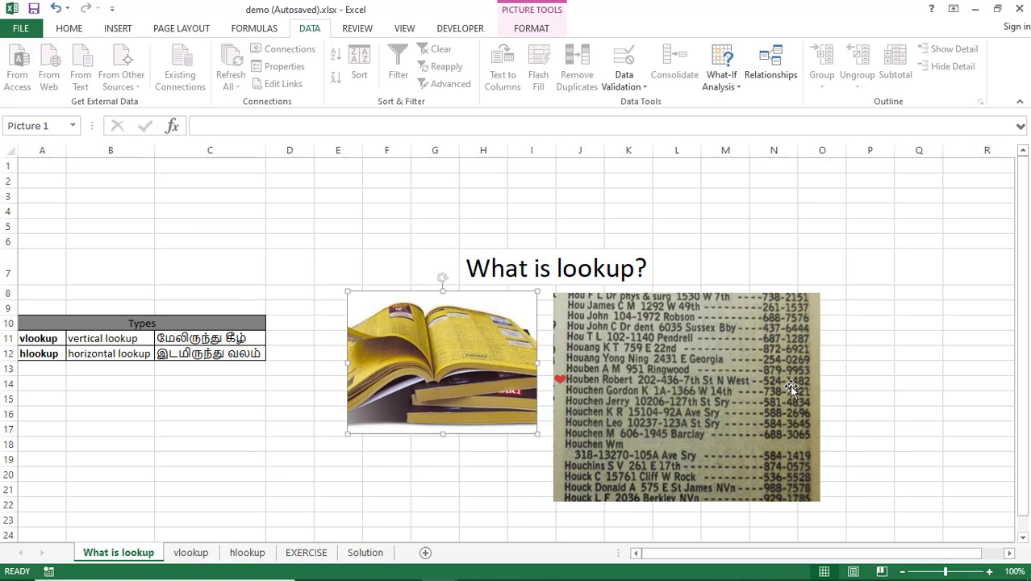
Step: Enter the notes "know value" in cell C16 and "finding unknown value" in cell C17
{"action": "left_click", "coordinate": [253, 412]}
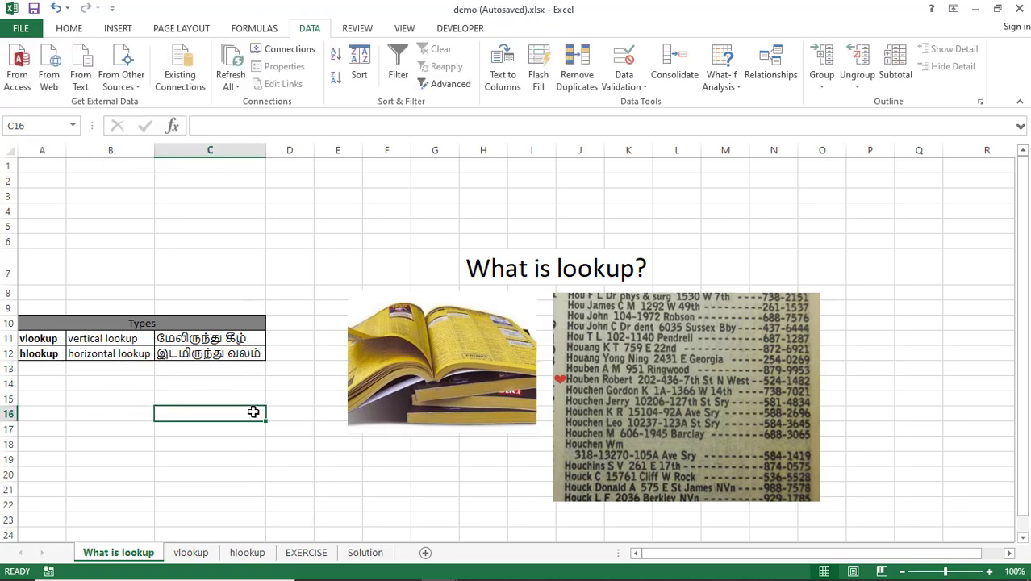
{"action": "type", "text": "know "}
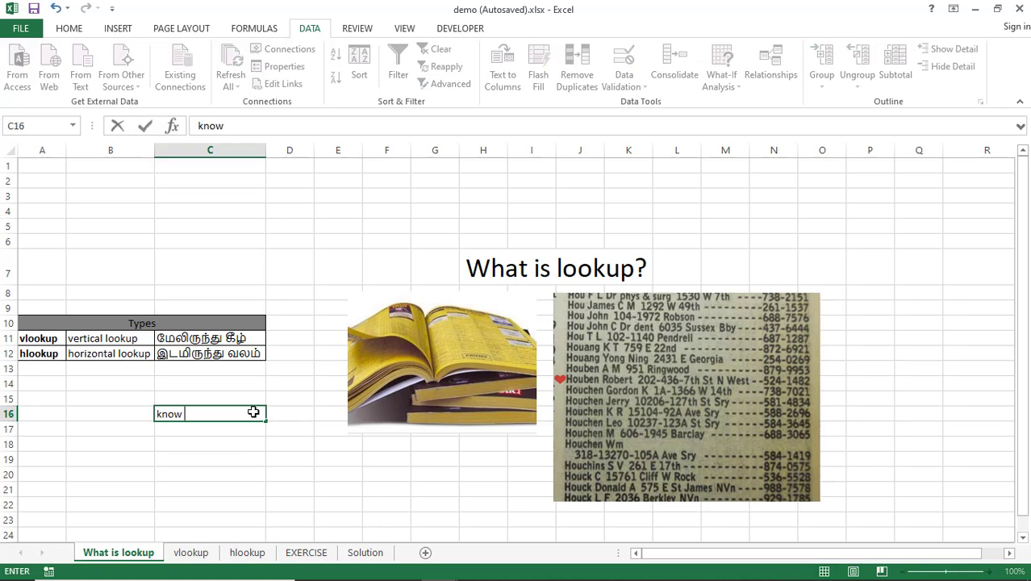
{"action": "type", "text": "value"}
{"action": "key", "text": "Return"}
{"action": "type", "text": "finding un"}
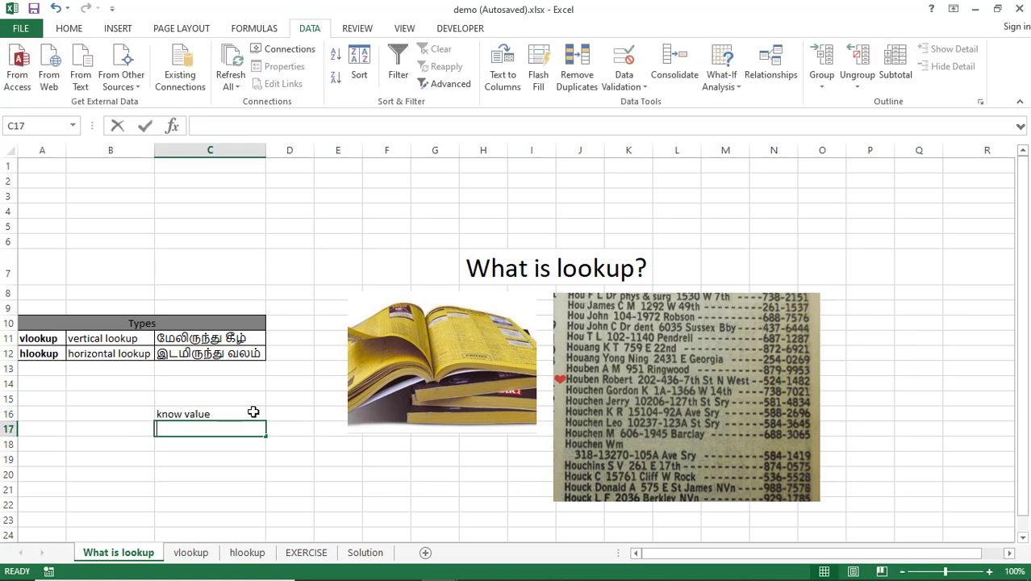
{"action": "type", "text": "k"}
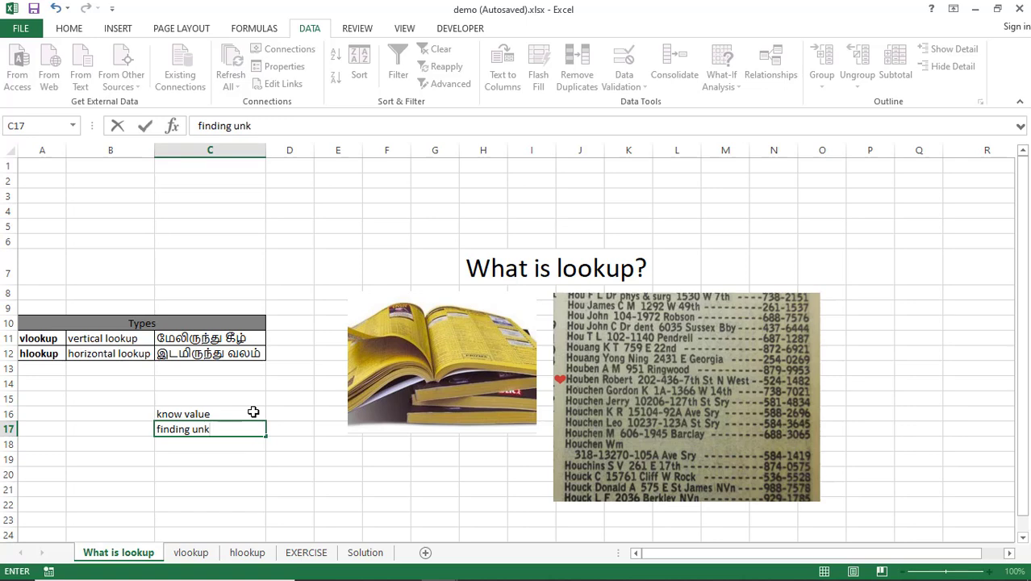
{"action": "type", "text": "nown value"}
{"action": "key", "text": "Return"}
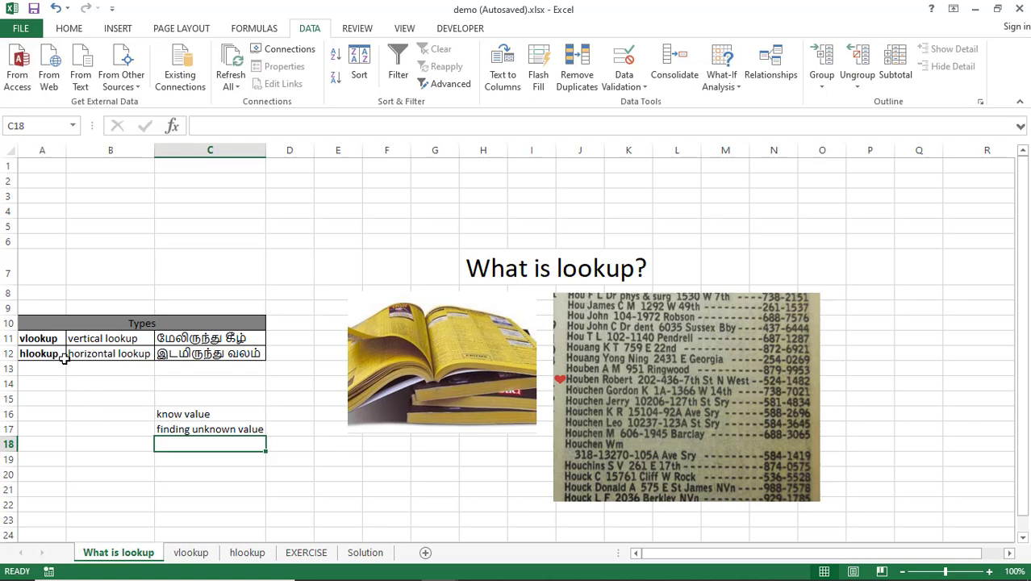
Step: Examine the vlookup and hlookup entries in the Types table, comparing vertical lookup down a column with horizontal lookup across a row
{"action": "left_click", "coordinate": [46, 338]}
{"action": "left_click", "coordinate": [47, 352]}
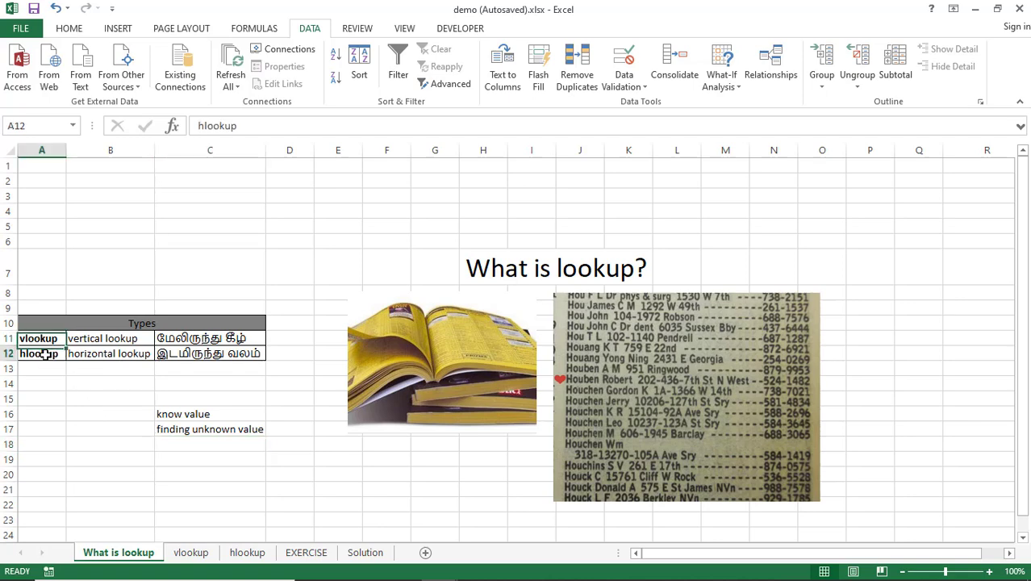
{"action": "left_click", "coordinate": [44, 339]}
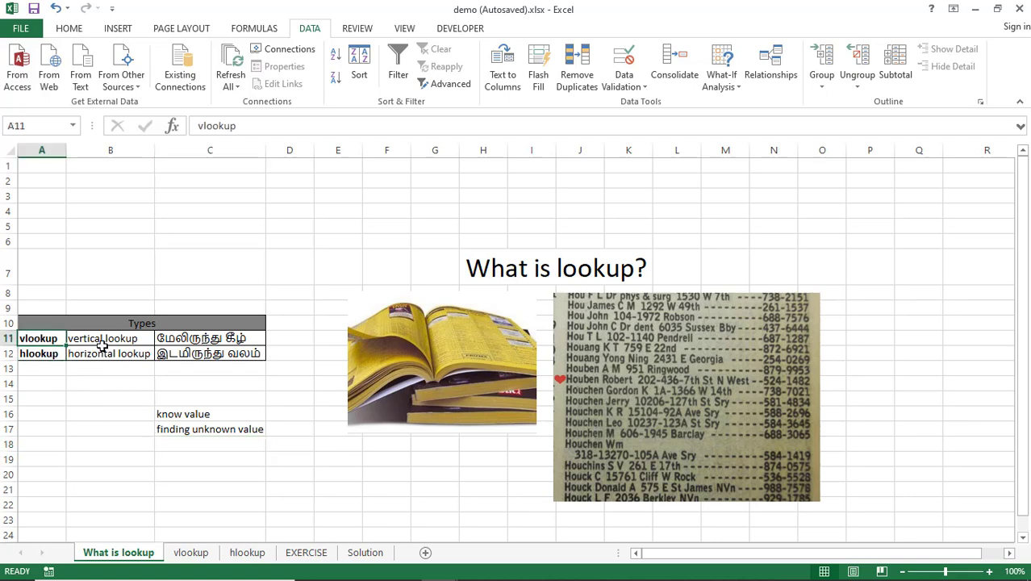
{"action": "left_click", "coordinate": [103, 340]}
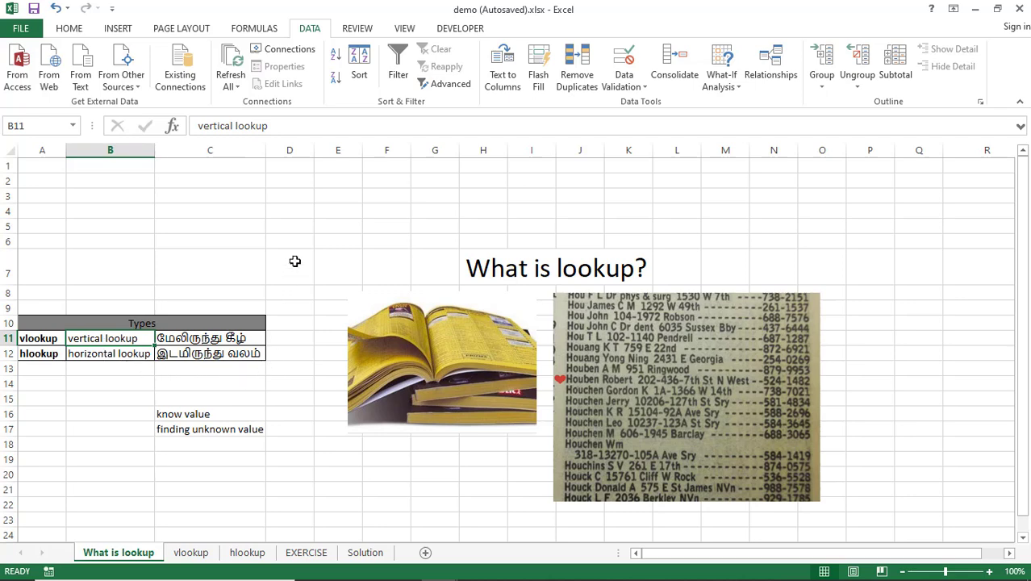
{"action": "left_click_drag", "start_coordinate": [300, 168], "coordinate": [309, 454]}
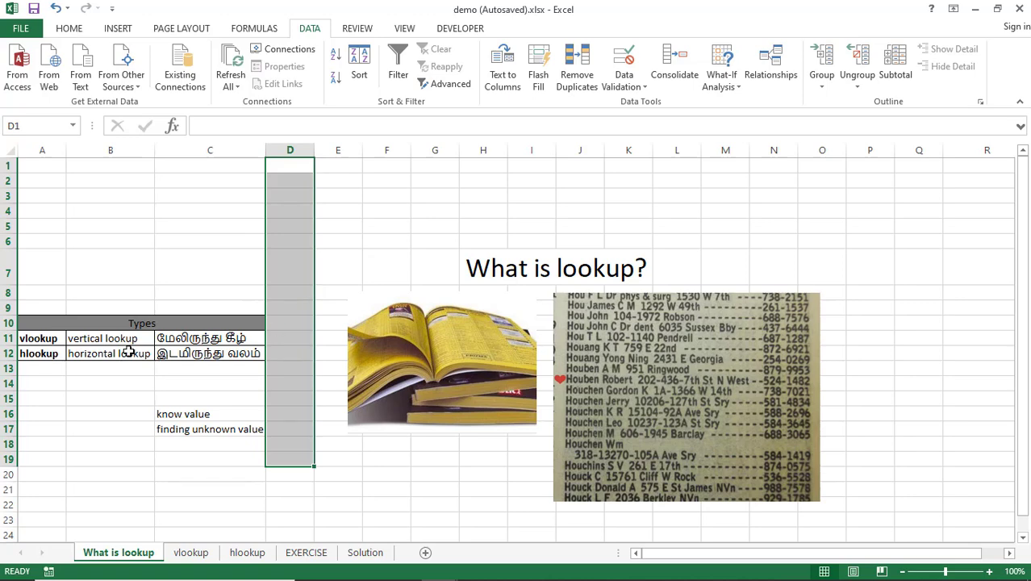
{"action": "left_click", "coordinate": [39, 358]}
{"action": "left_click", "coordinate": [100, 355]}
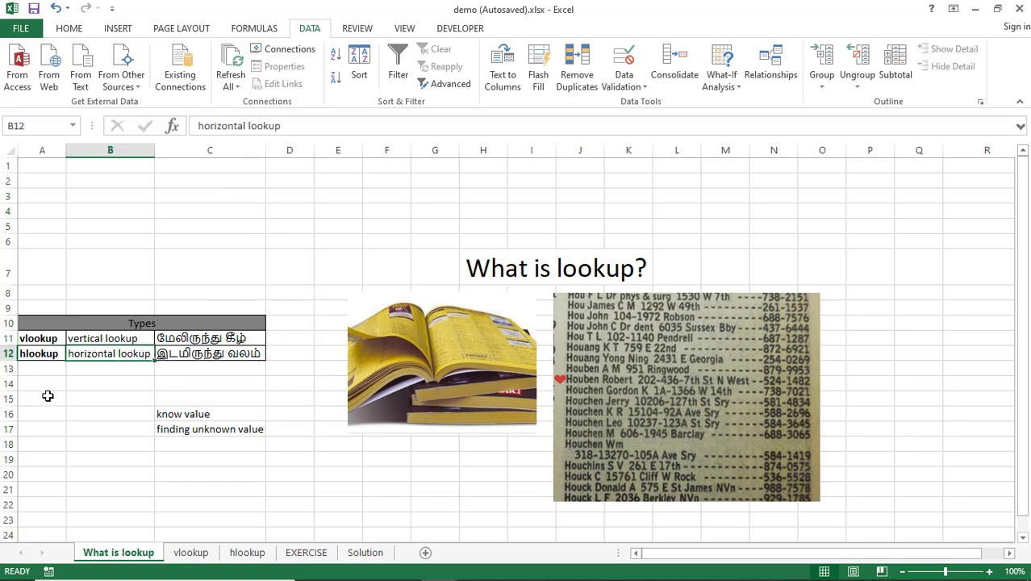
{"action": "left_click_drag", "start_coordinate": [46, 382], "coordinate": [273, 380]}
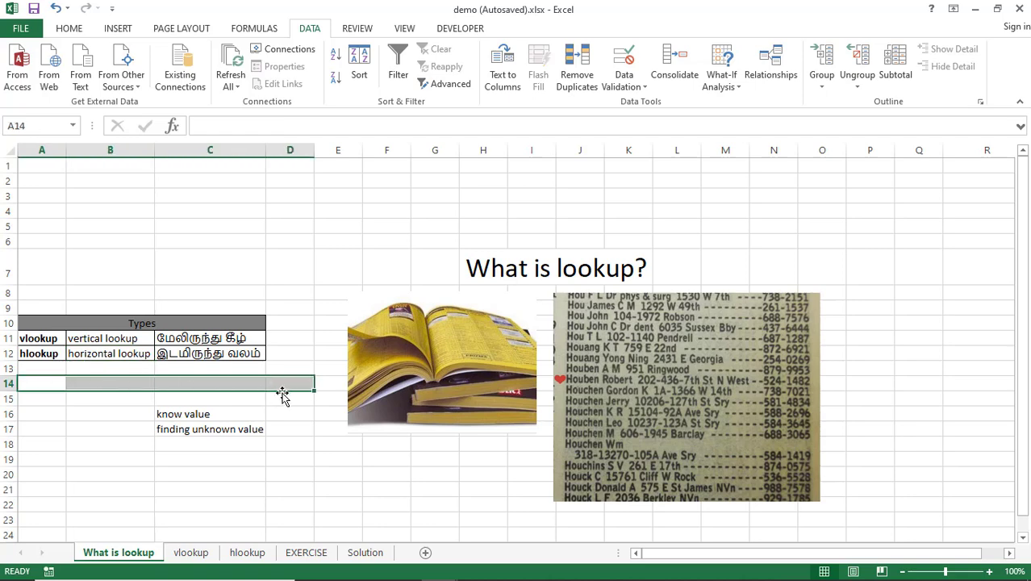
Step: Open the vlookup sheet and examine the ID, Name and Price columns and the product ID and price cells
{"action": "left_click", "coordinate": [194, 554]}
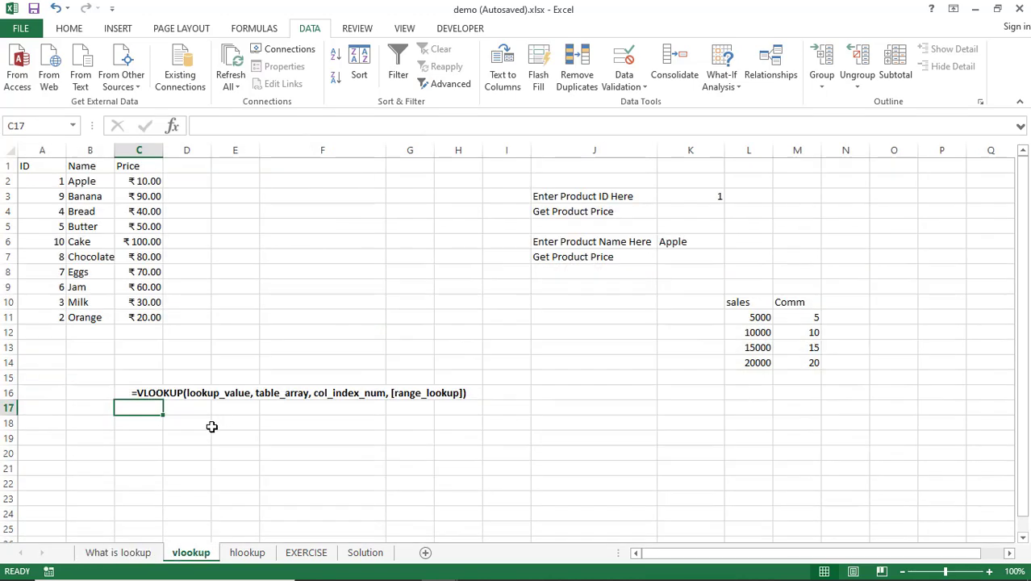
{"action": "left_click", "coordinate": [40, 168]}
{"action": "left_click_drag", "start_coordinate": [40, 169], "coordinate": [145, 317]}
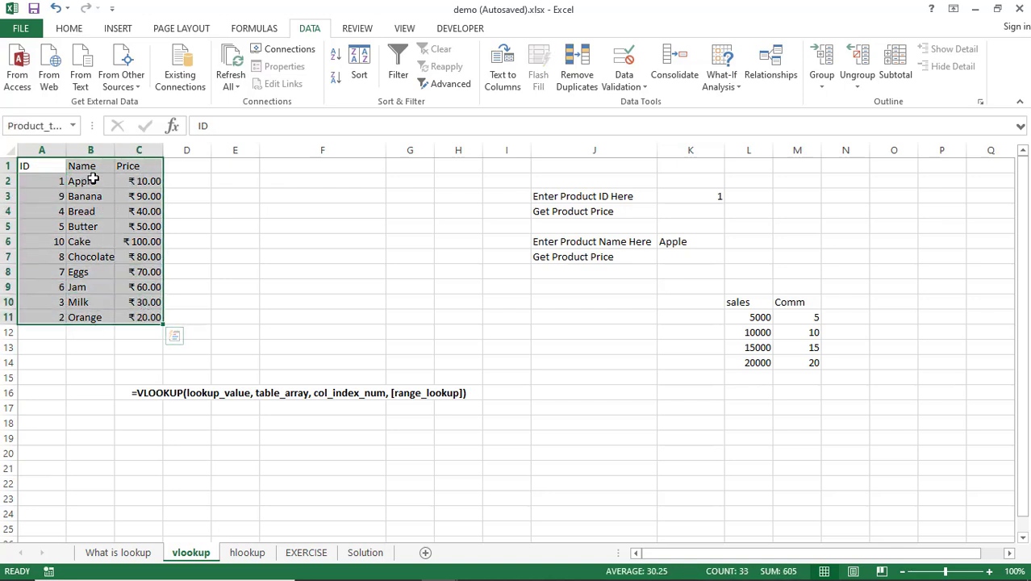
{"action": "left_click_drag", "start_coordinate": [92, 181], "coordinate": [95, 313]}
{"action": "left_click_drag", "start_coordinate": [60, 184], "coordinate": [55, 317]}
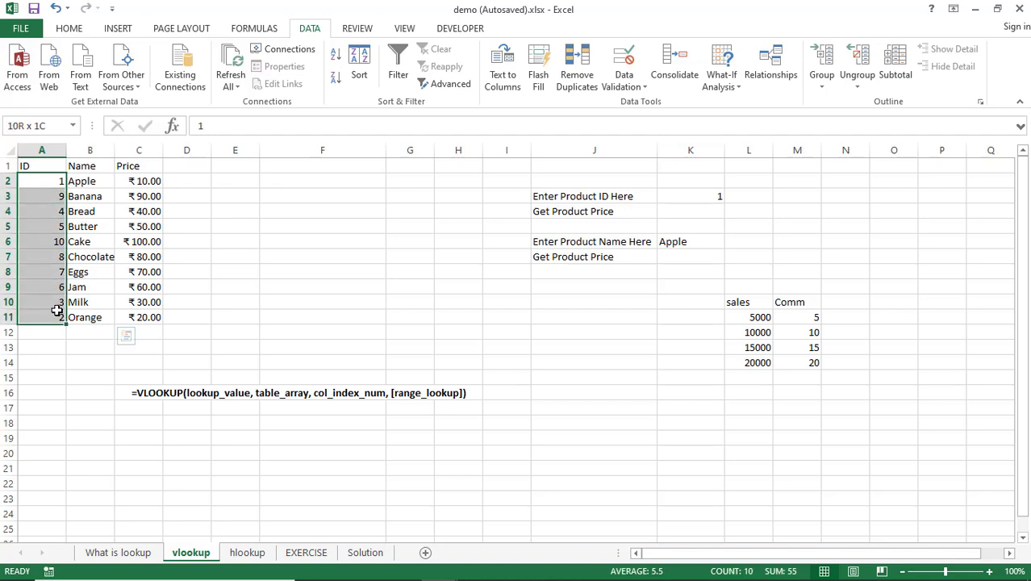
{"action": "left_click_drag", "start_coordinate": [145, 182], "coordinate": [143, 317]}
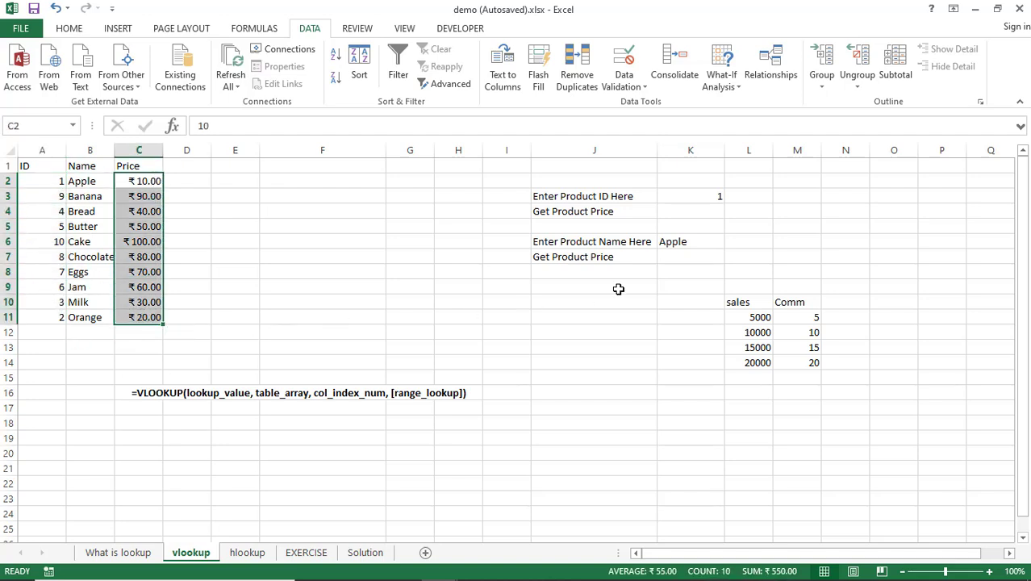
{"action": "left_click", "coordinate": [713, 202]}
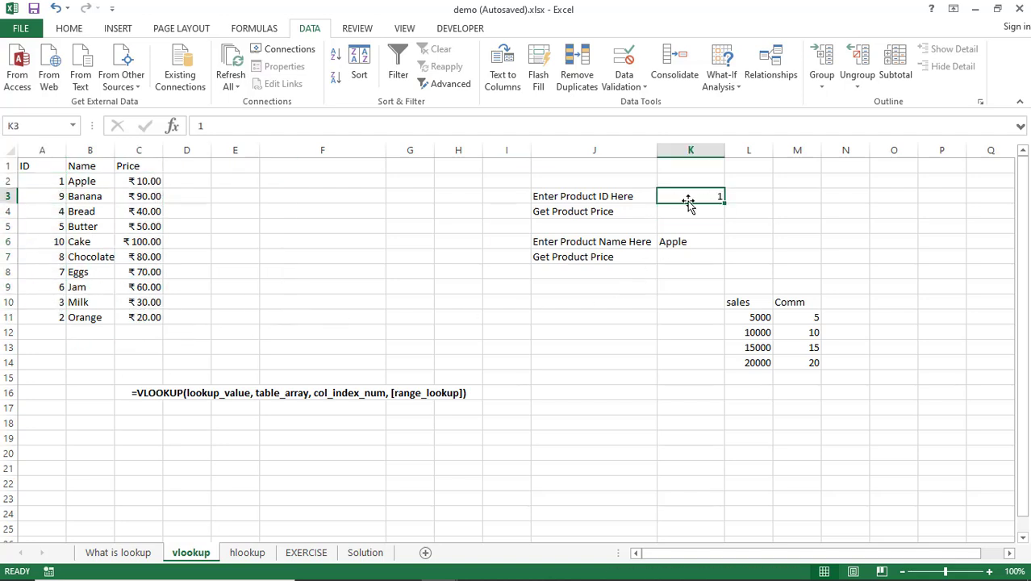
{"action": "left_click", "coordinate": [692, 210]}
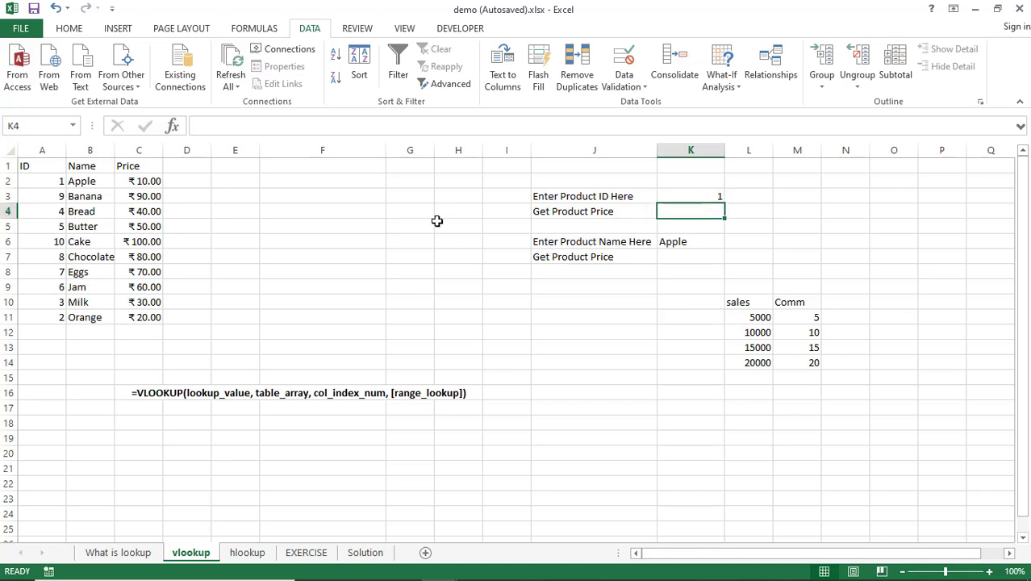
Step: Enter =VLOOKUP(K3,Product_table,3,FALSE) in K4 to get the product price by ID, using A1:C11 as the lookup table
{"action": "left_click", "coordinate": [701, 196]}
{"action": "left_click", "coordinate": [703, 211]}
{"action": "type", "text": "=vl"}
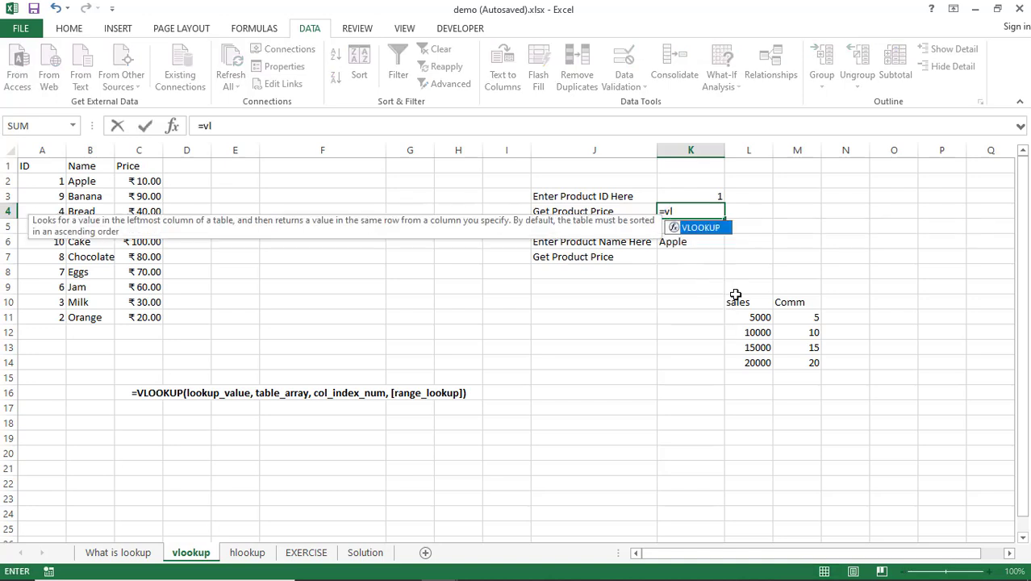
{"action": "key", "text": "Tab"}
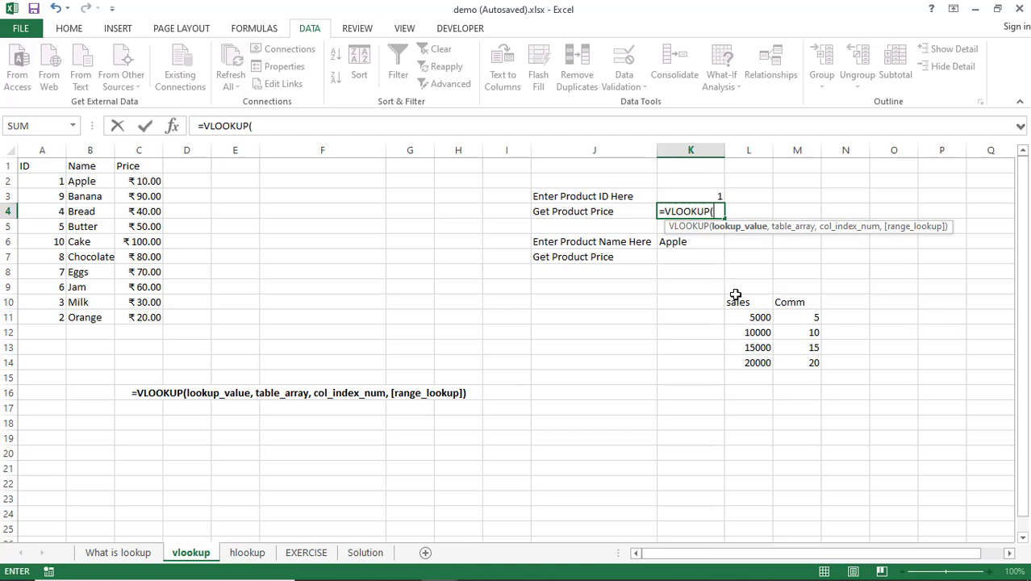
{"action": "left_click", "coordinate": [706, 198]}
{"action": "type", "text": ","}
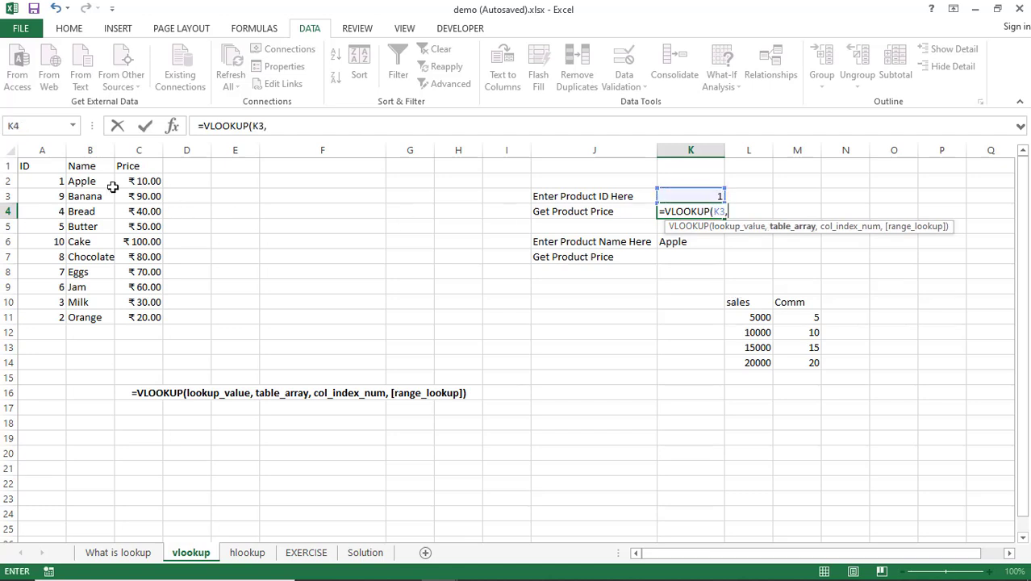
{"action": "left_click_drag", "start_coordinate": [24, 166], "coordinate": [162, 316]}
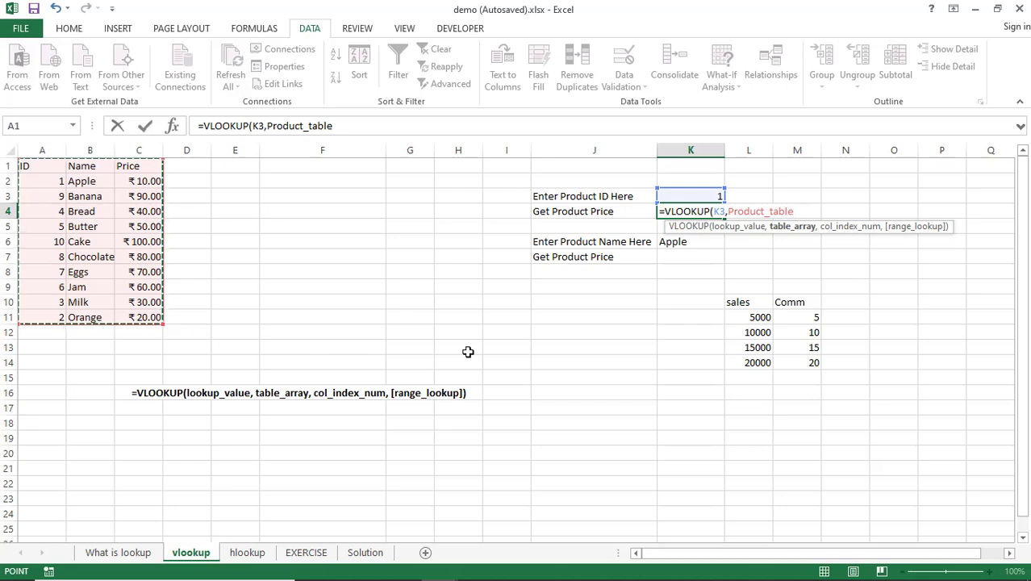
{"action": "type", "text": ",3"}
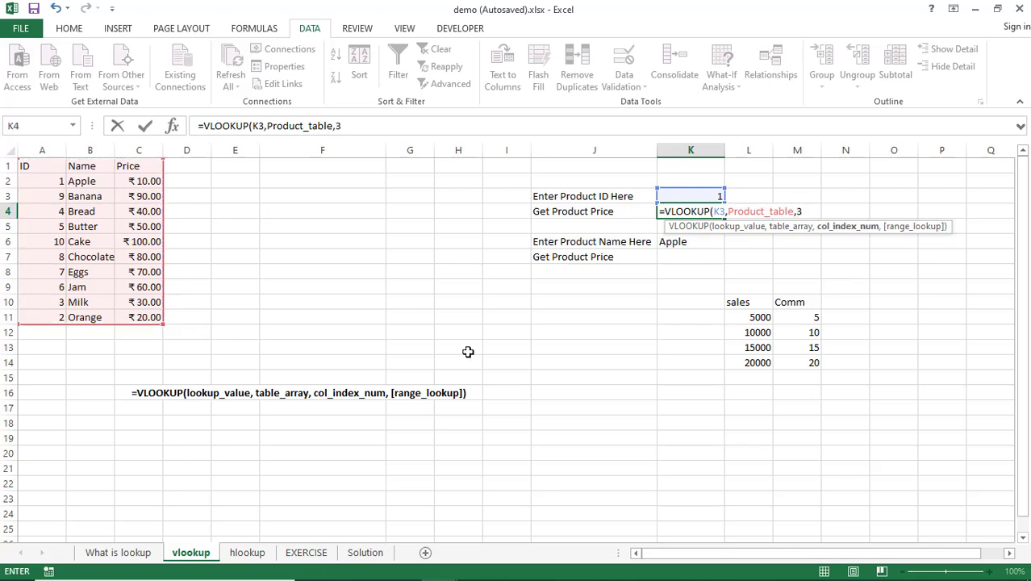
{"action": "type", "text": ",FALSE"}
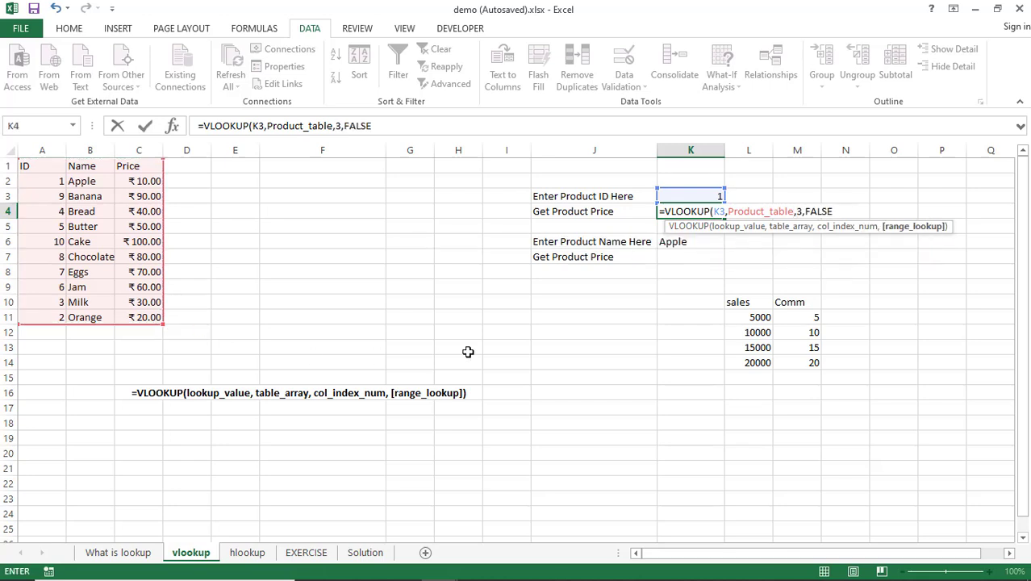
{"action": "type", "text": ")"}
{"action": "key", "text": "Return"}
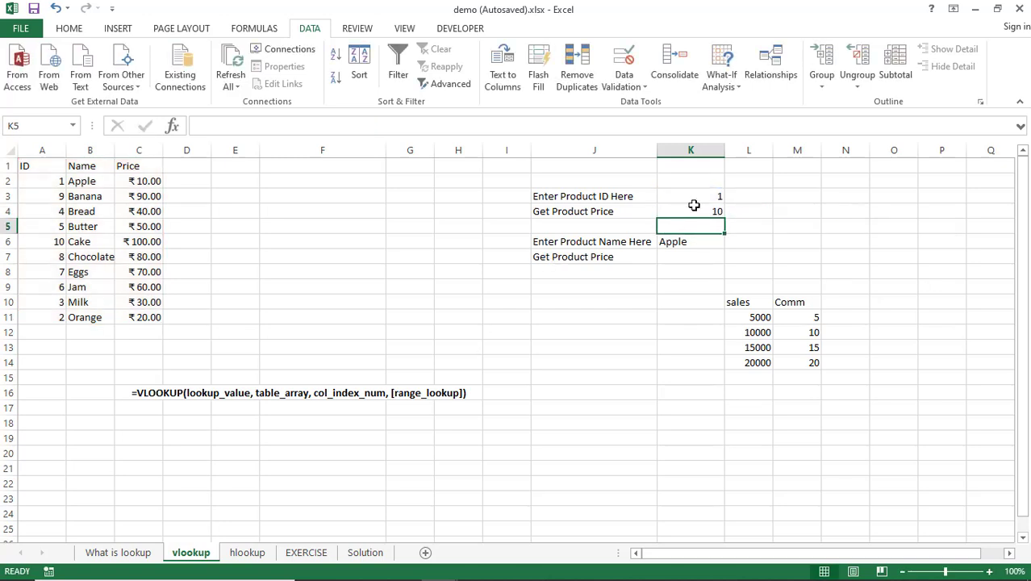
Step: Test the price lookup by changing the product ID in K3 to 8 and after that to 5
{"action": "left_click", "coordinate": [709, 196]}
{"action": "left_click", "coordinate": [716, 213]}
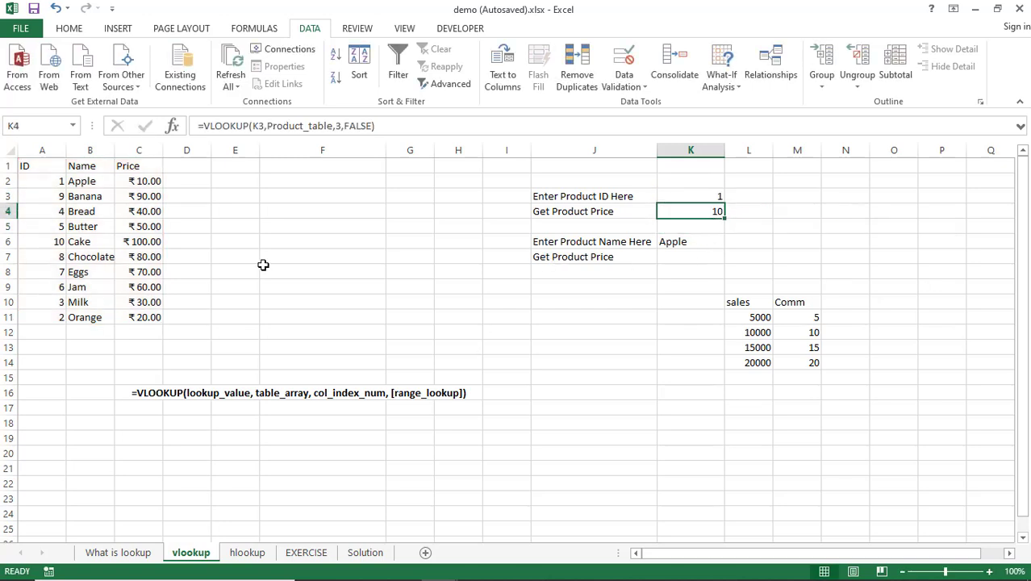
{"action": "left_click", "coordinate": [60, 182]}
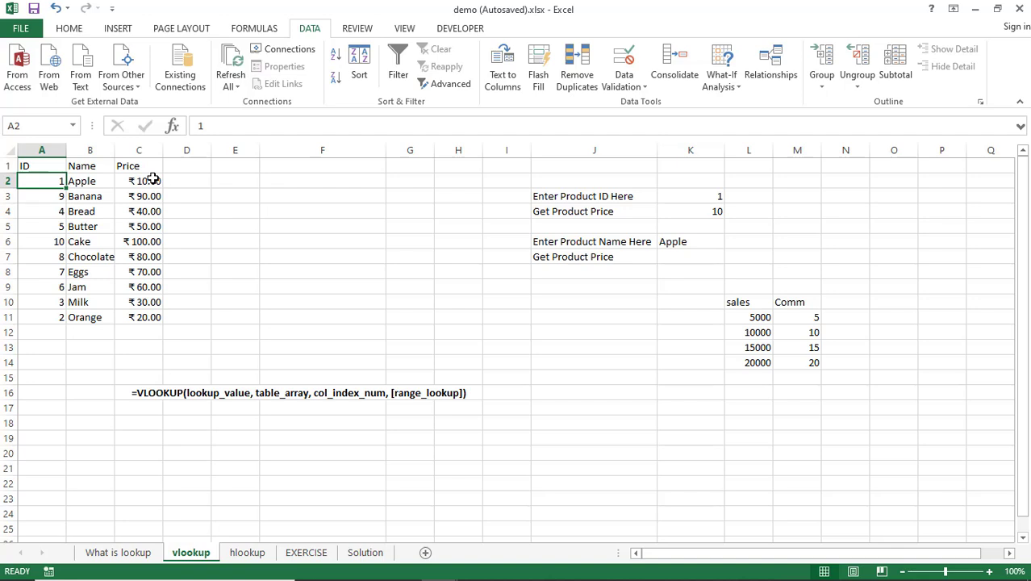
{"action": "left_click", "coordinate": [713, 198]}
{"action": "key", "text": "F2"}
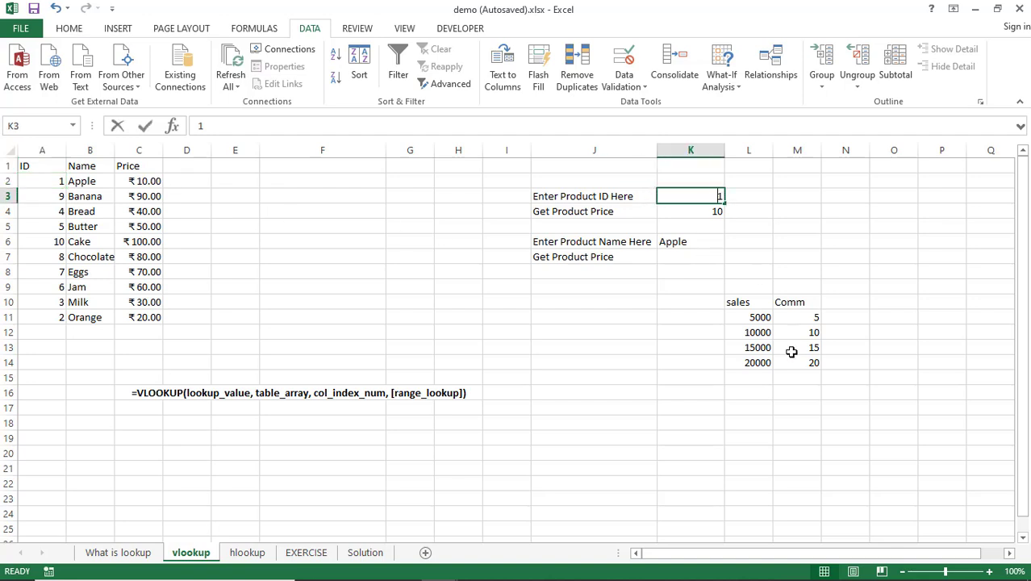
{"action": "key", "text": "BackSpace"}
{"action": "type", "text": "8"}
{"action": "key", "text": "Return"}
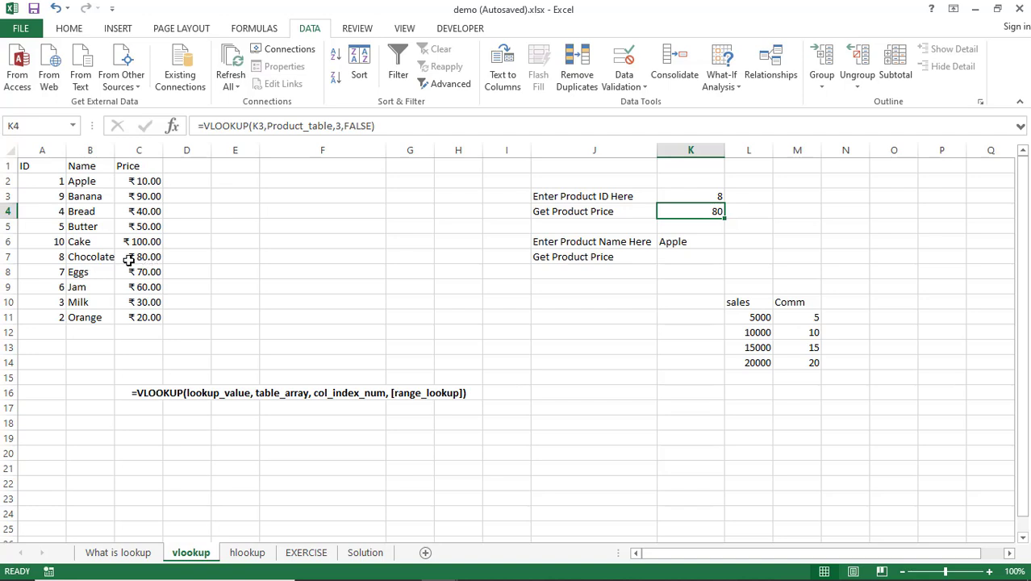
{"action": "left_click", "coordinate": [710, 199]}
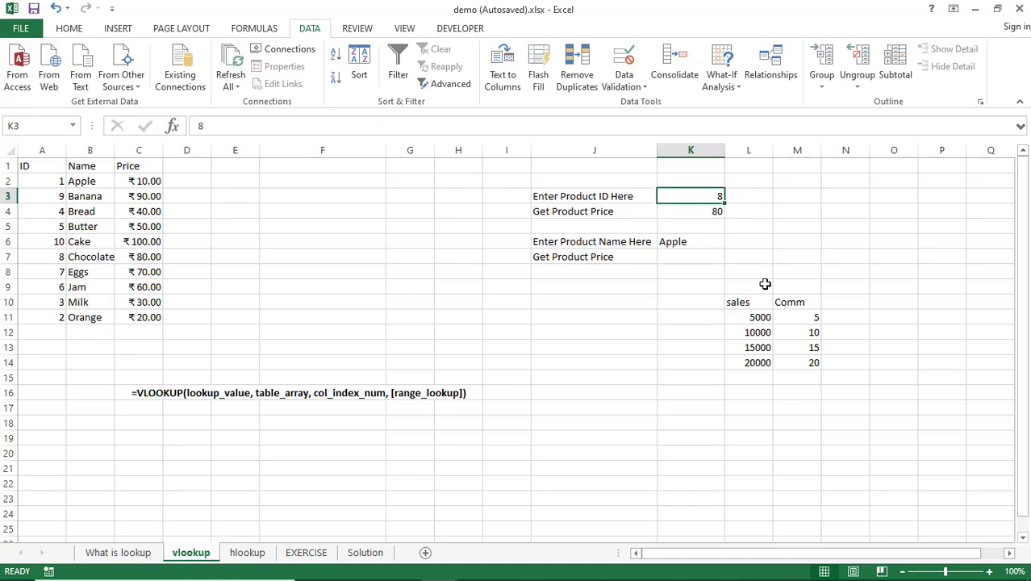
{"action": "type", "text": "5"}
{"action": "key", "text": "Return"}
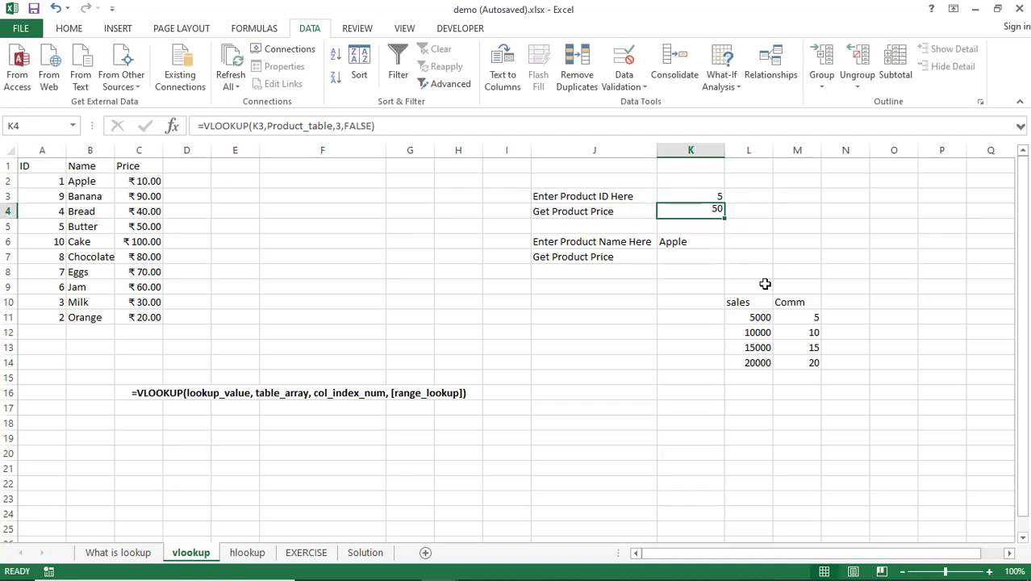
{"action": "left_click", "coordinate": [715, 197]}
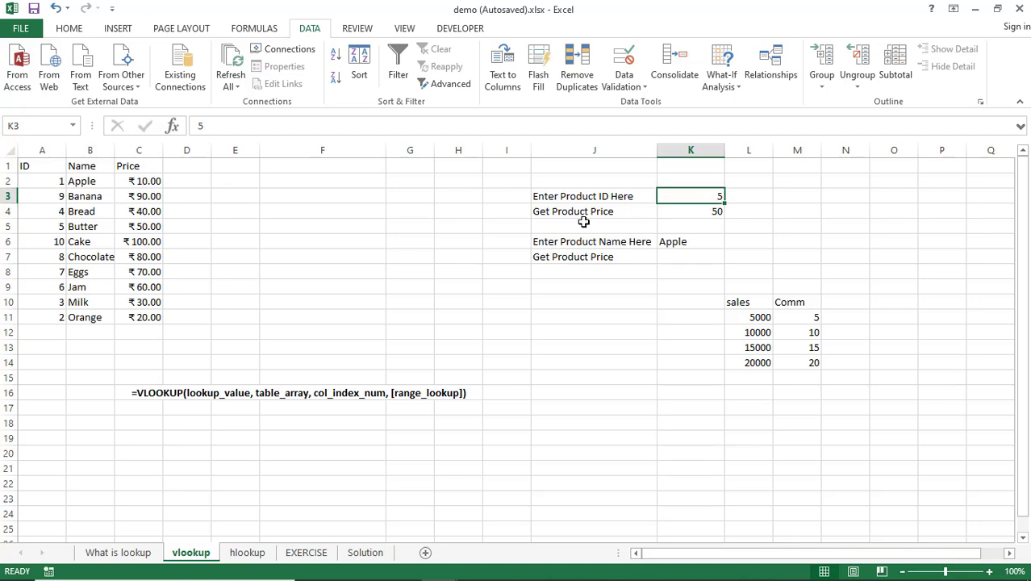
{"action": "left_click_drag", "start_coordinate": [44, 182], "coordinate": [45, 316]}
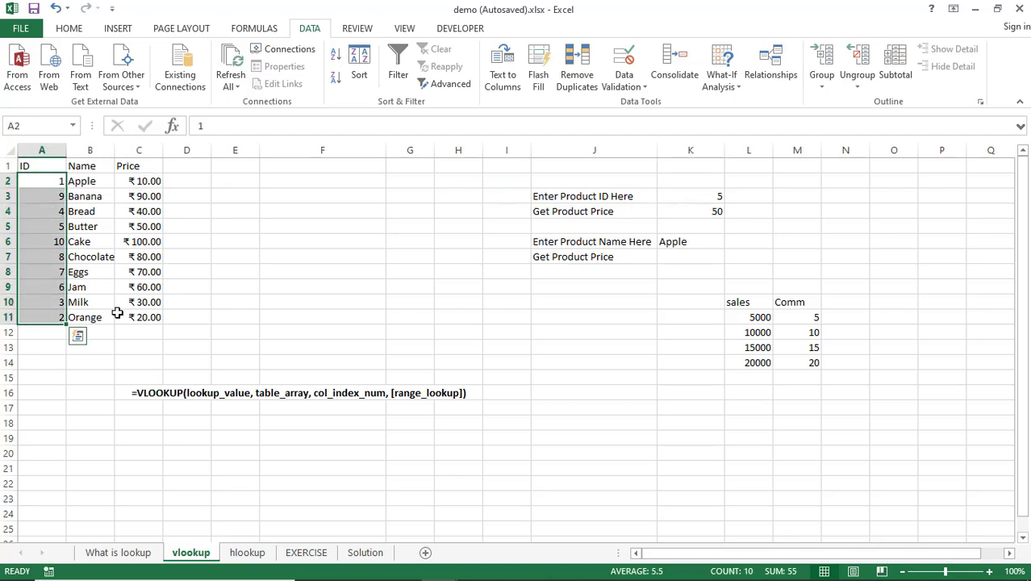
{"action": "left_click", "coordinate": [716, 201]}
{"action": "left_click", "coordinate": [718, 211]}
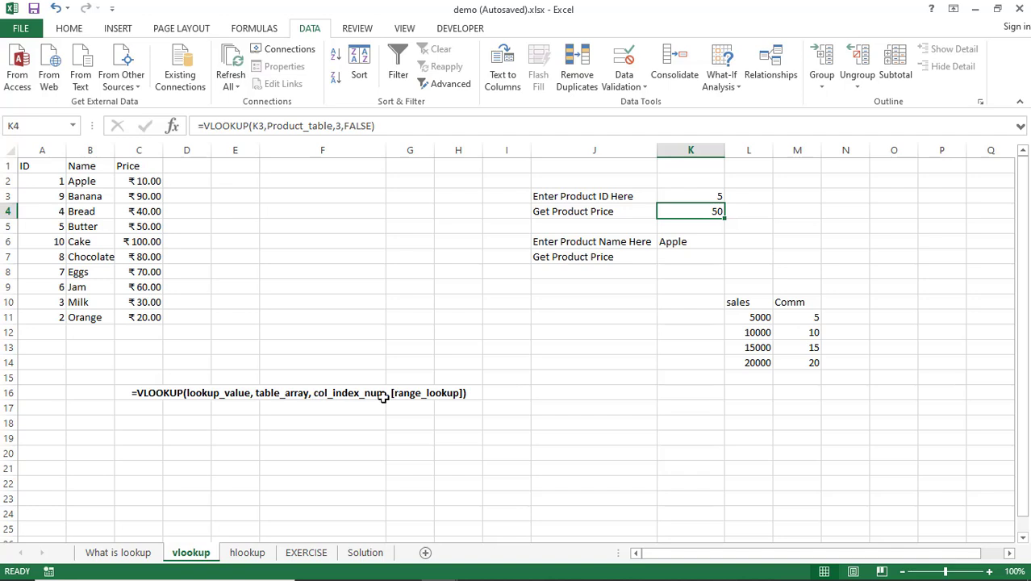
{"action": "left_click", "coordinate": [150, 405]}
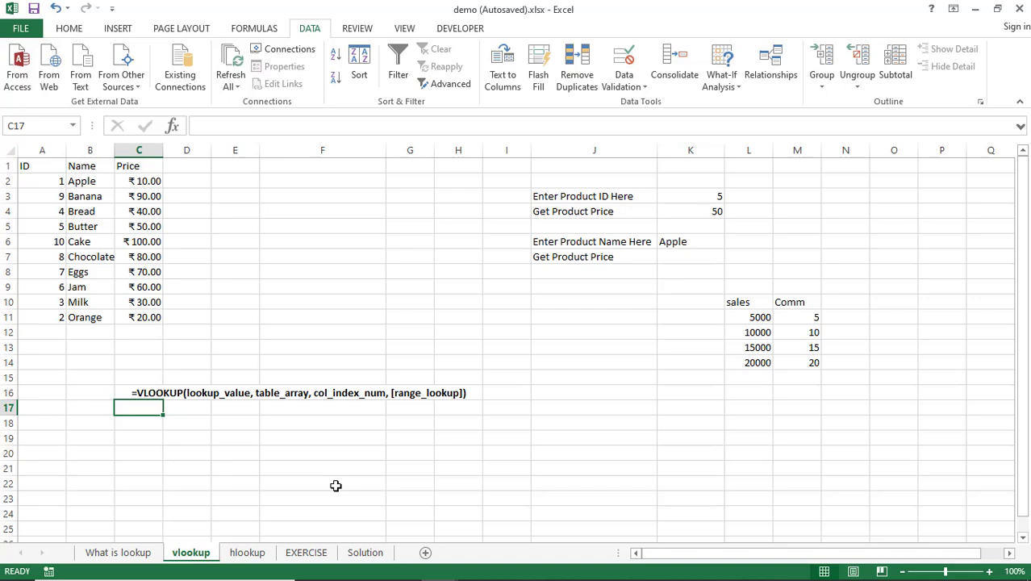
{"action": "type", "text": "="}
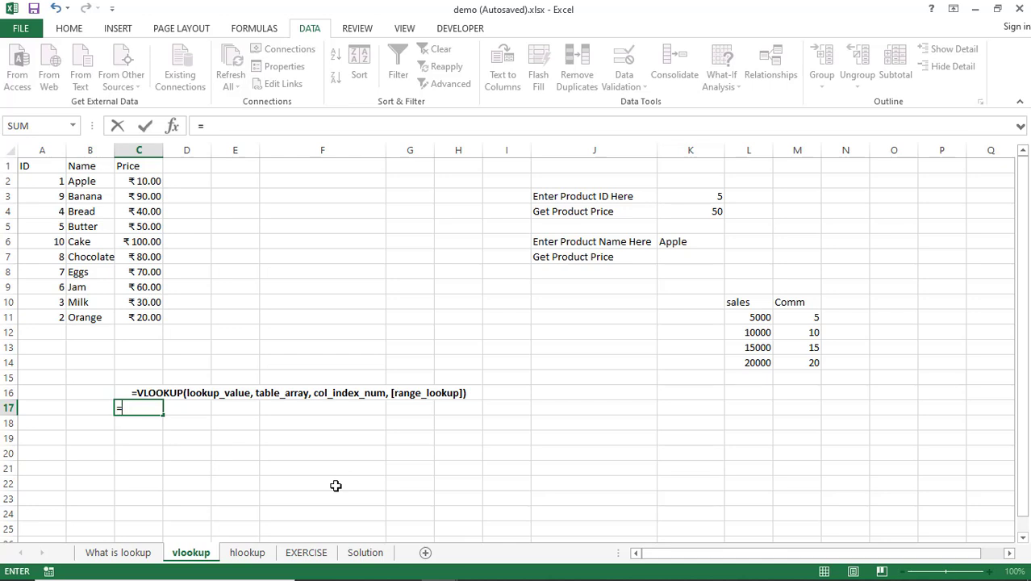
{"action": "type", "text": "vl"}
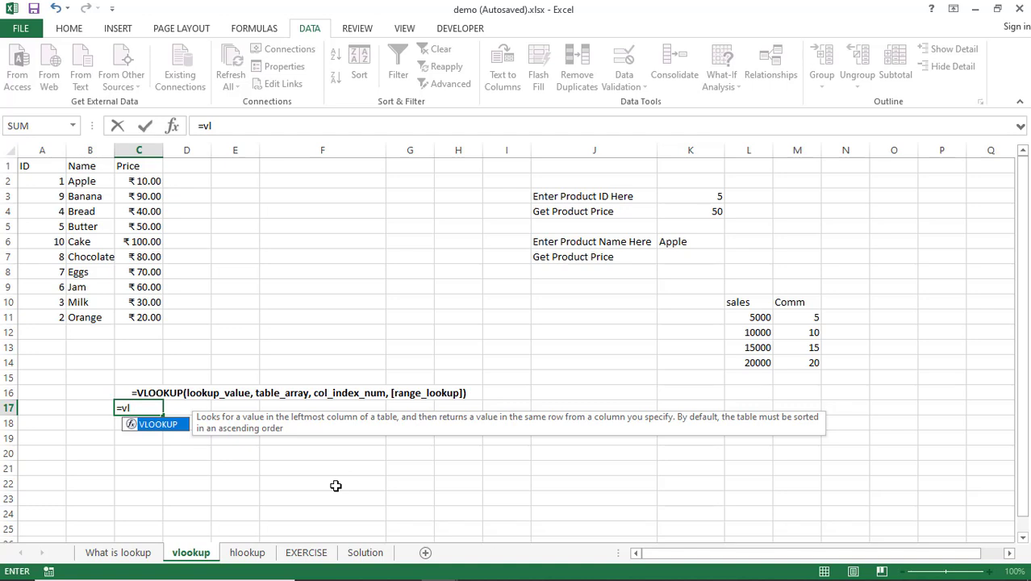
{"action": "key", "text": "Tab"}
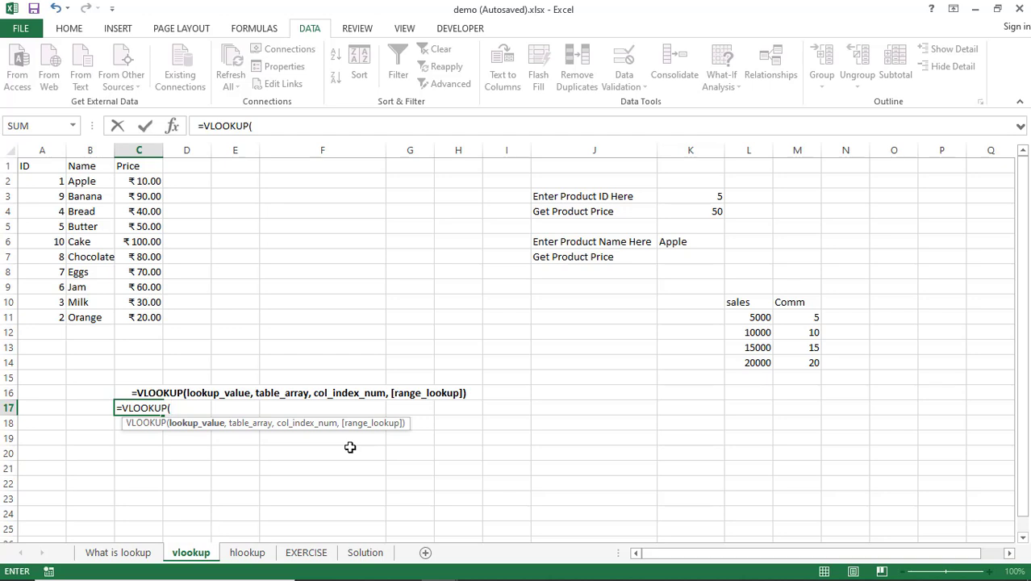
{"action": "key", "text": "BackSpace"}
{"action": "key", "text": "BackSpace"}
{"action": "key", "text": "BackSpace"}
{"action": "key", "text": "BackSpace"}
{"action": "key", "text": "BackSpace"}
{"action": "key", "text": "BackSpace"}
{"action": "key", "text": "BackSpace"}
{"action": "key", "text": "BackSpace"}
{"action": "key", "text": "BackSpace"}
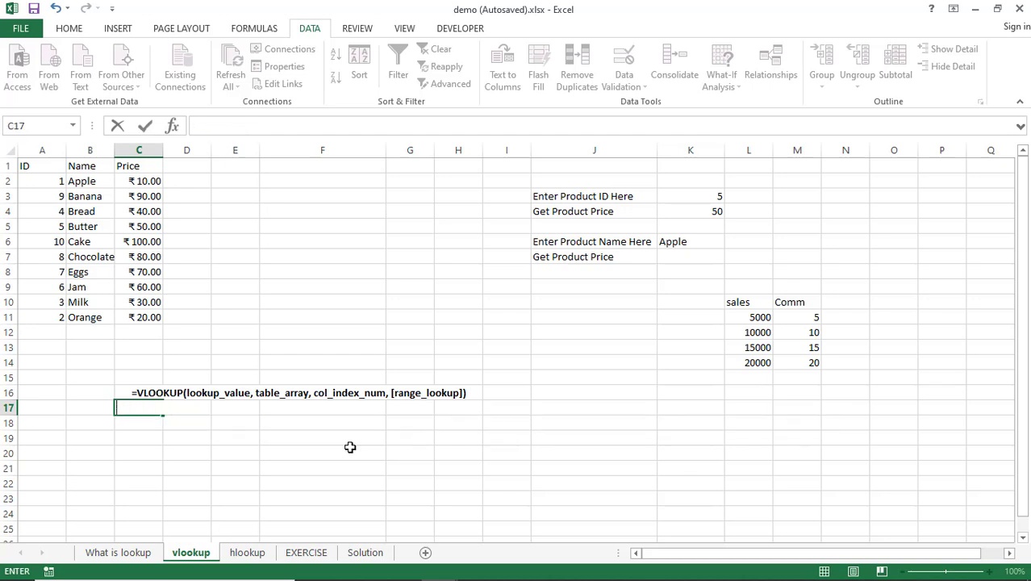
Step: Enter the argument label lookup_value in C17 and describe it in E17 as "known value"
{"action": "type", "text": "lookup_value"}
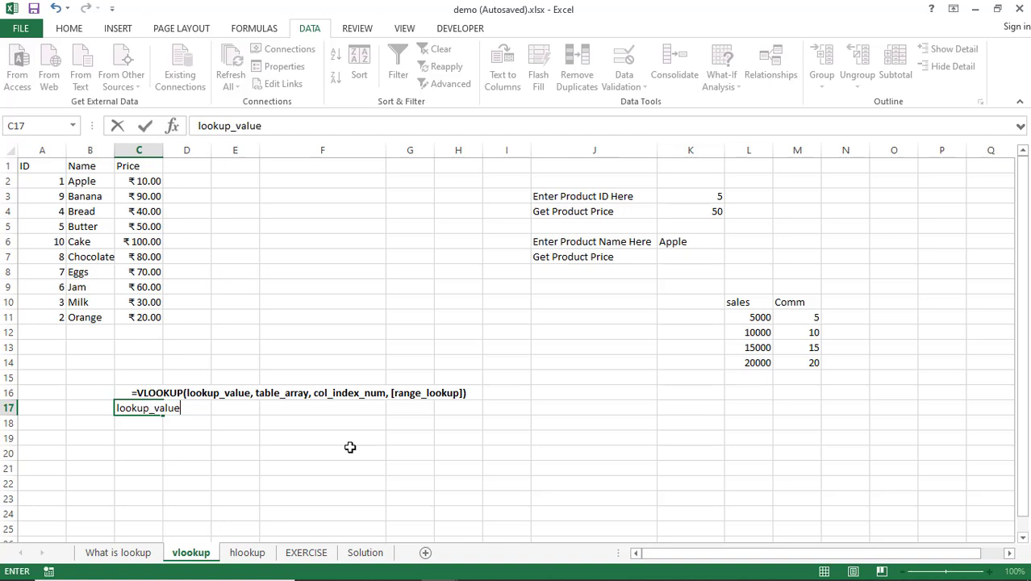
{"action": "key", "text": "Return"}
{"action": "key", "text": "Up"}
{"action": "key", "text": "Right"}
{"action": "key", "text": "Right"}
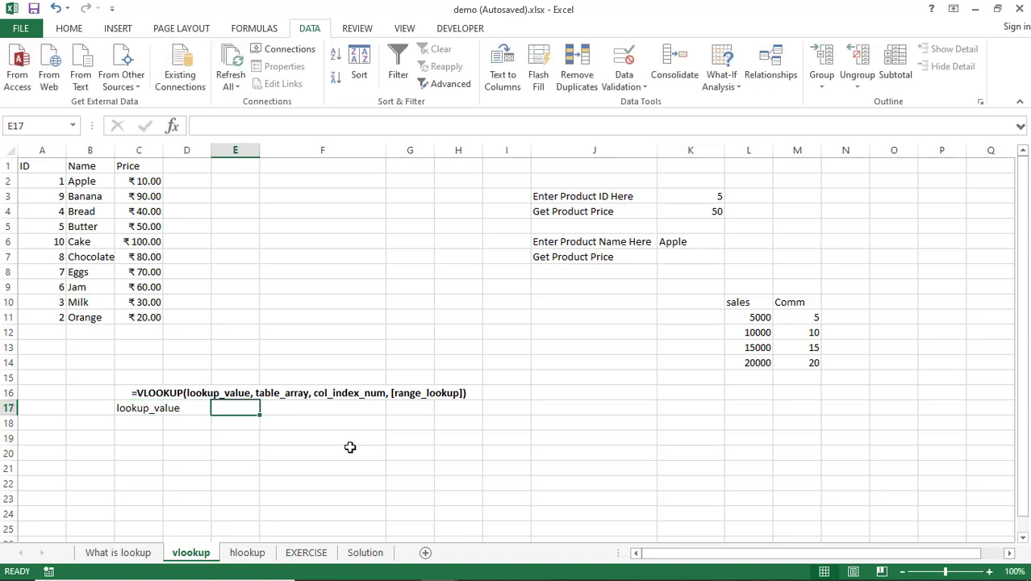
{"action": "type", "text": "known value"}
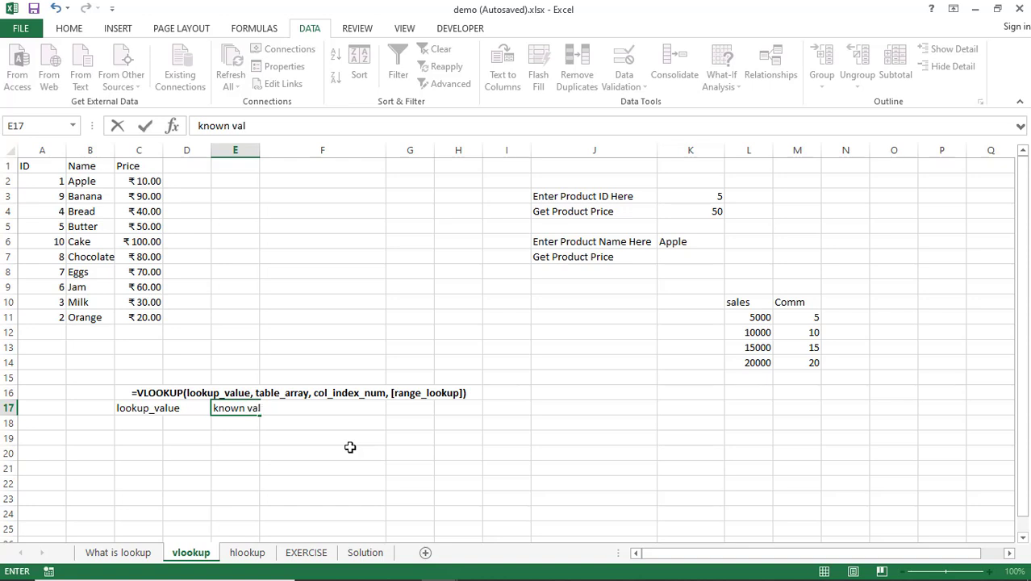
{"action": "key", "text": "Return"}
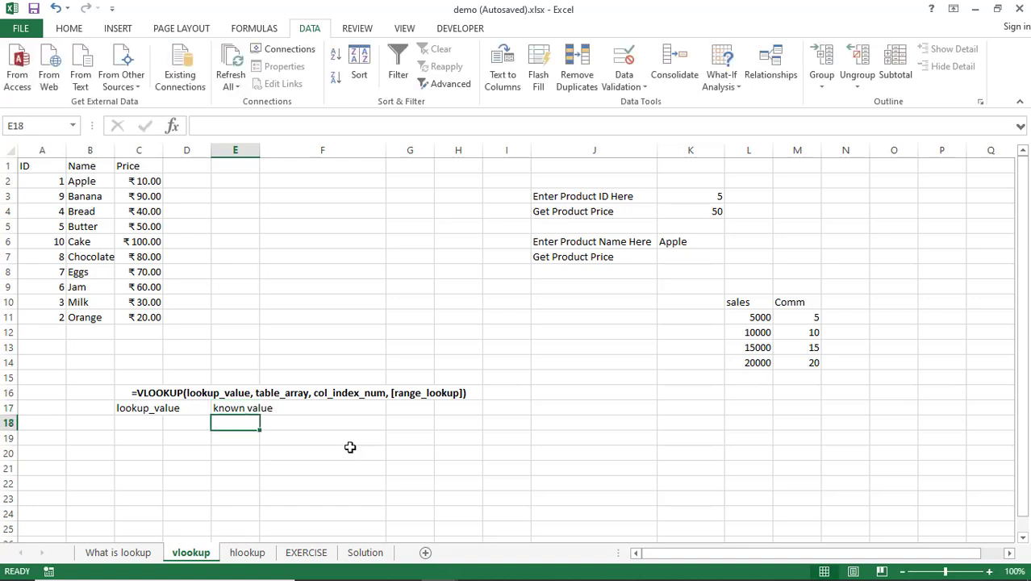
Step: Enter table_array in C18 and describe it in E18 as "known value, additional information (including unknown values)"
{"action": "left_click", "coordinate": [144, 427]}
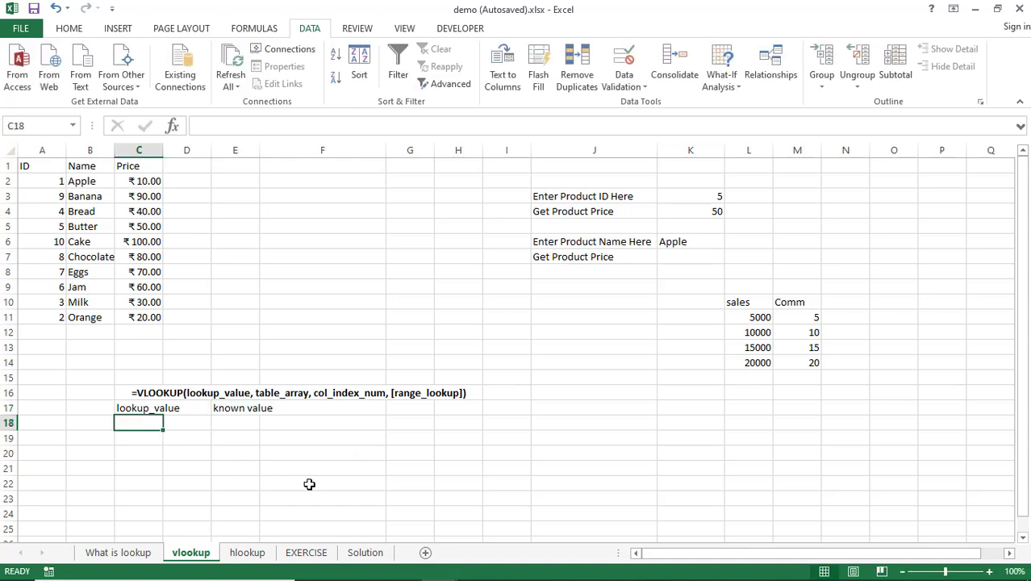
{"action": "type", "text": "table"}
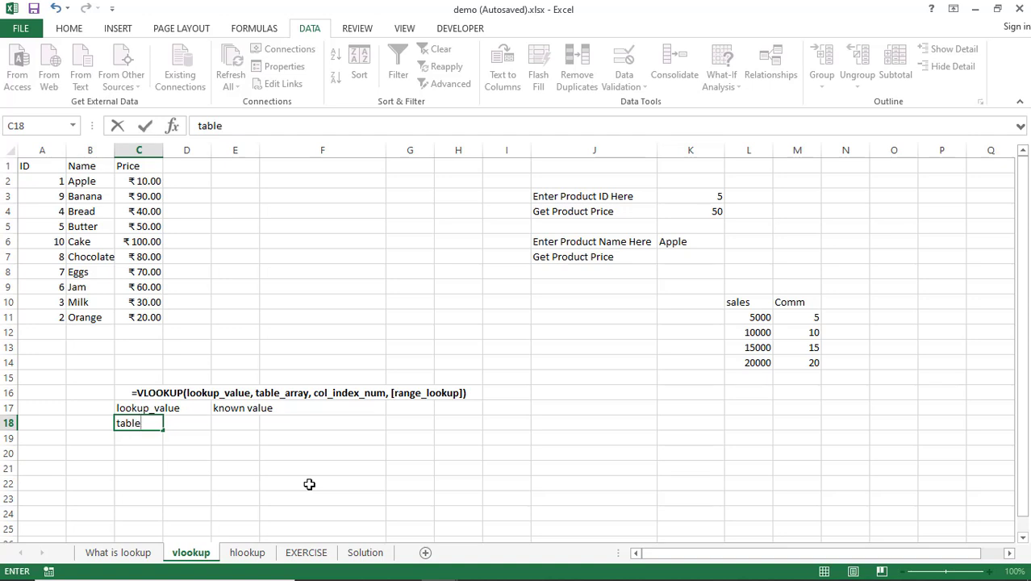
{"action": "type", "text": "_array"}
{"action": "key", "text": "Tab"}
{"action": "key", "text": "Tab"}
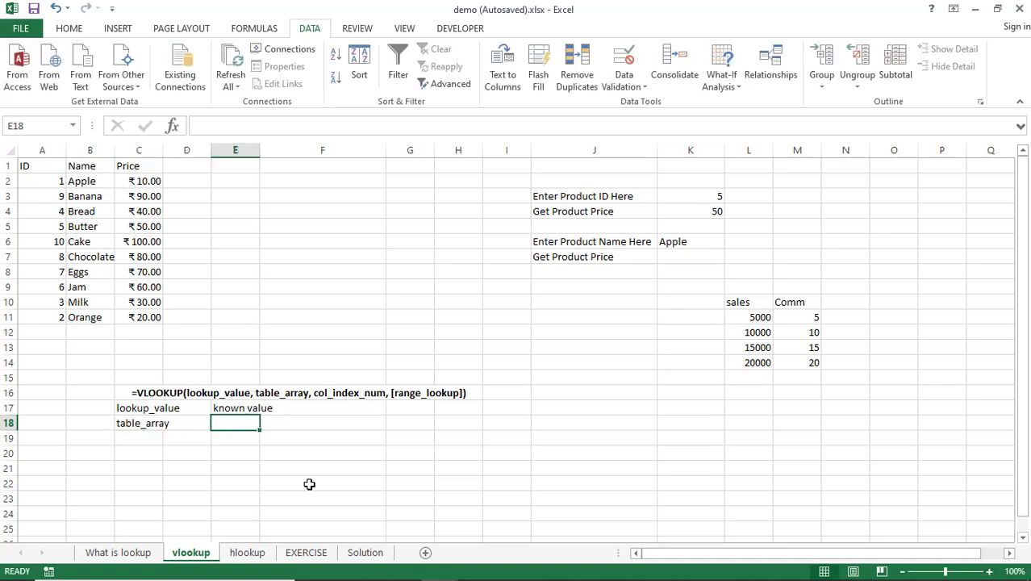
{"action": "type", "text": "know"}
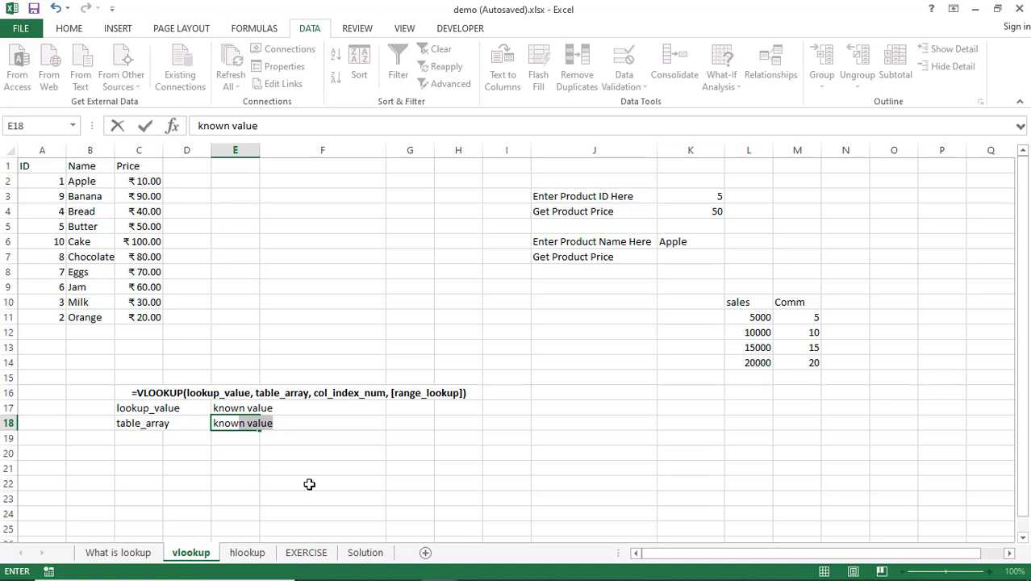
{"action": "type", "text": "n value, additiona"}
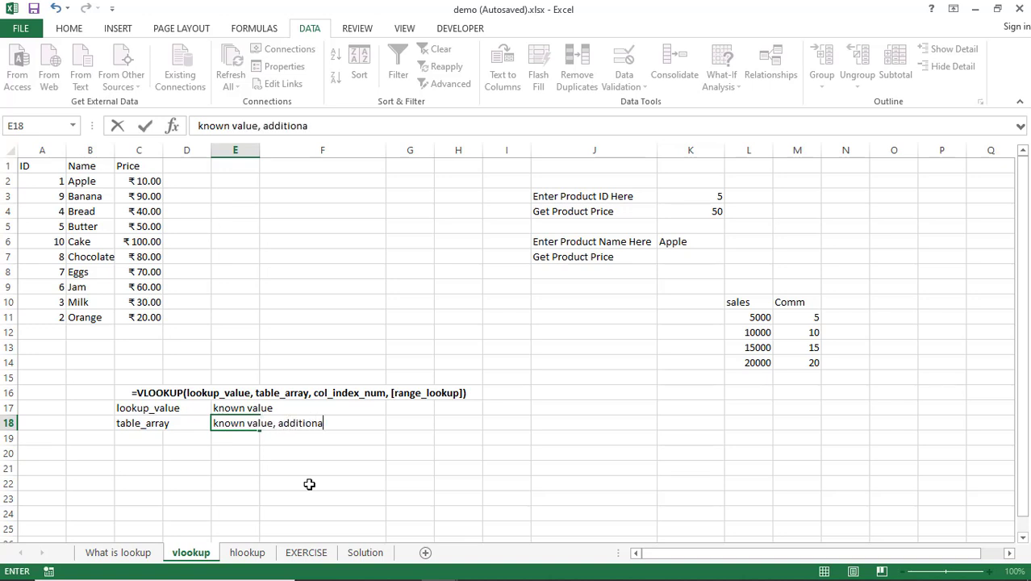
{"action": "type", "text": "l informatio"}
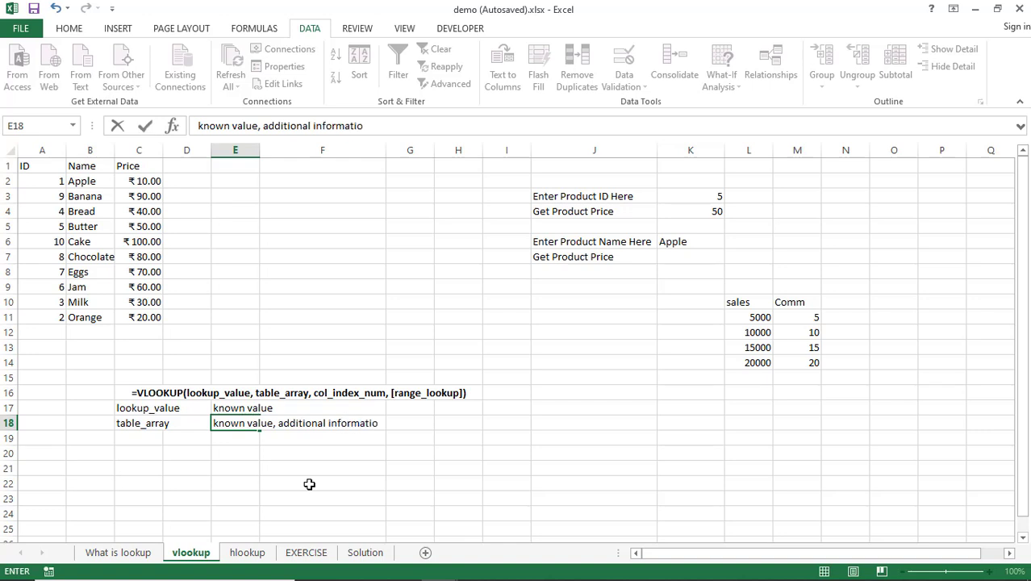
{"action": "type", "text": "n (inlc"}
{"action": "type", "text": "cluding u"}
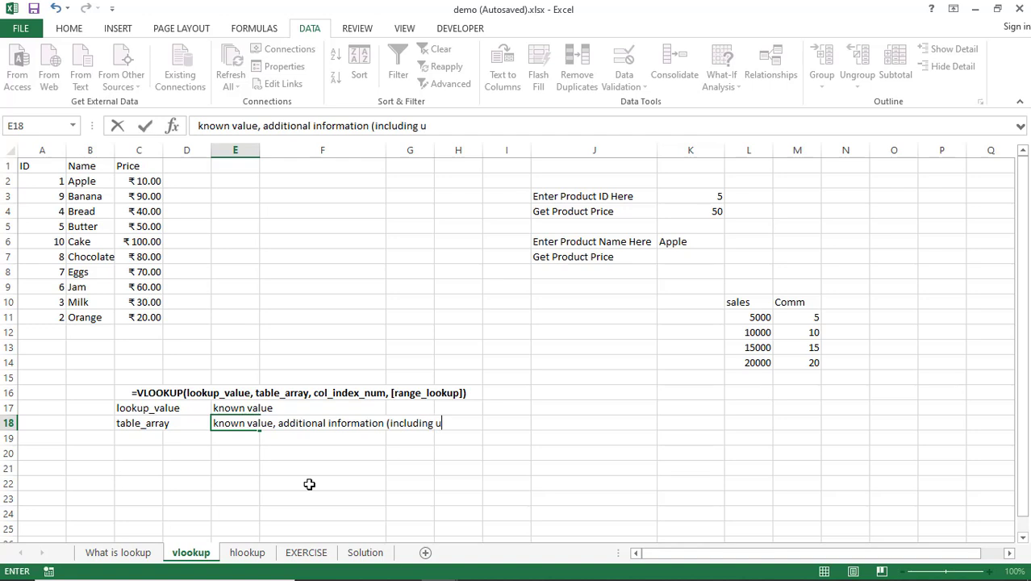
{"action": "type", "text": "nknown values)"}
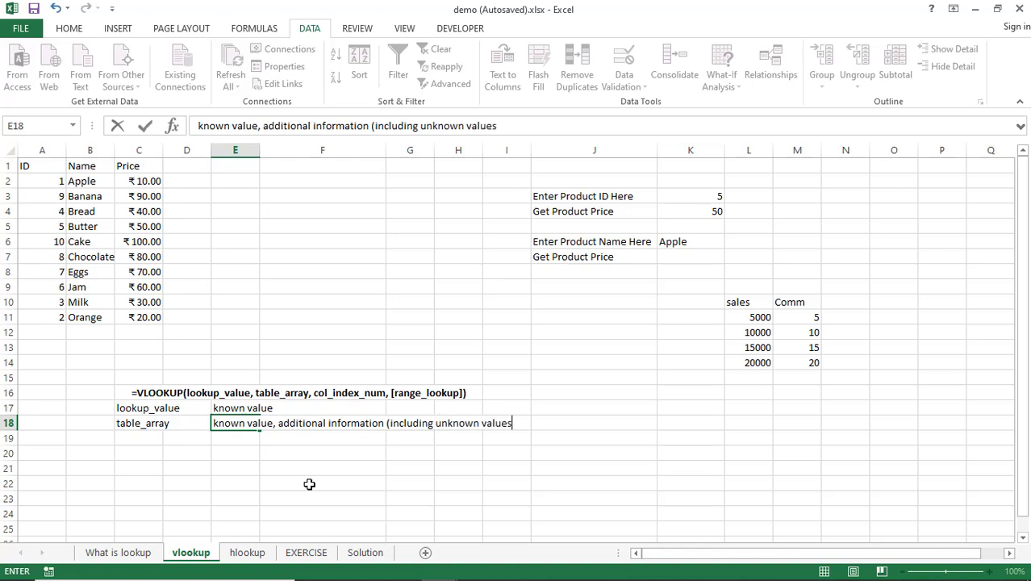
{"action": "key", "text": "Return"}
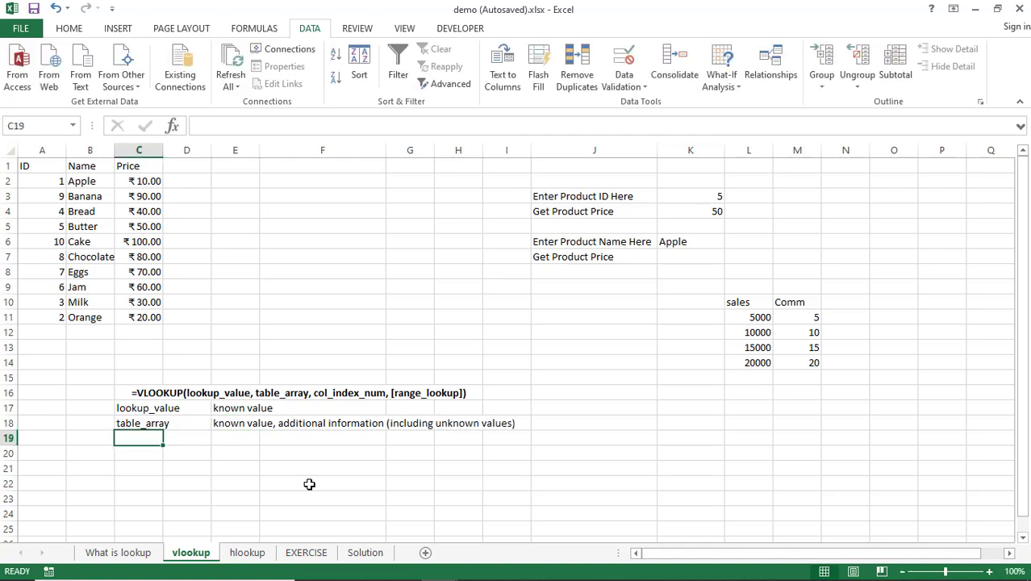
{"action": "left_click", "coordinate": [151, 421]}
{"action": "left_click", "coordinate": [236, 428]}
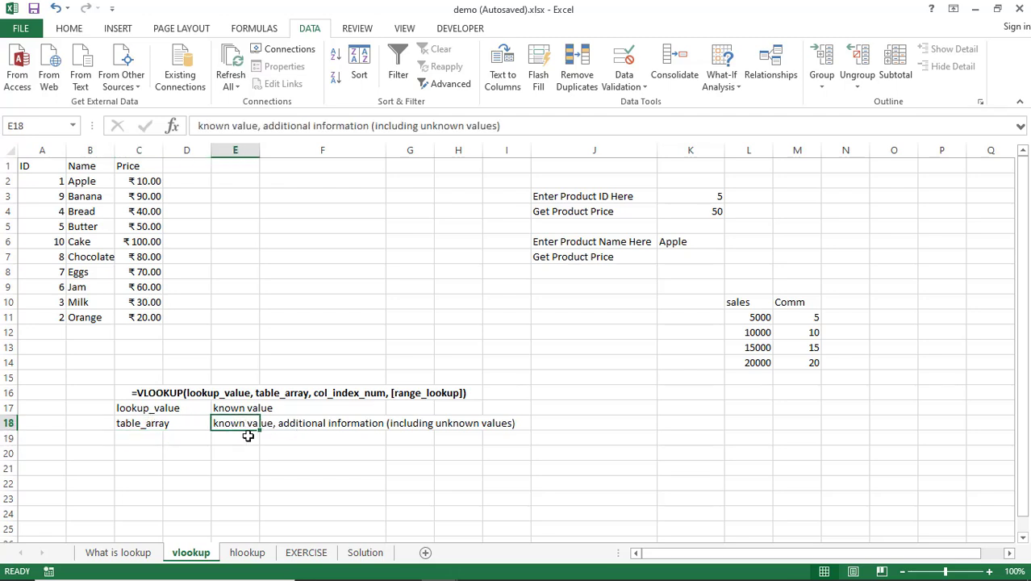
Step: Add the argument label col_index_num in C19, below table_array
{"action": "left_click", "coordinate": [134, 437]}
{"action": "type", "text": "col"}
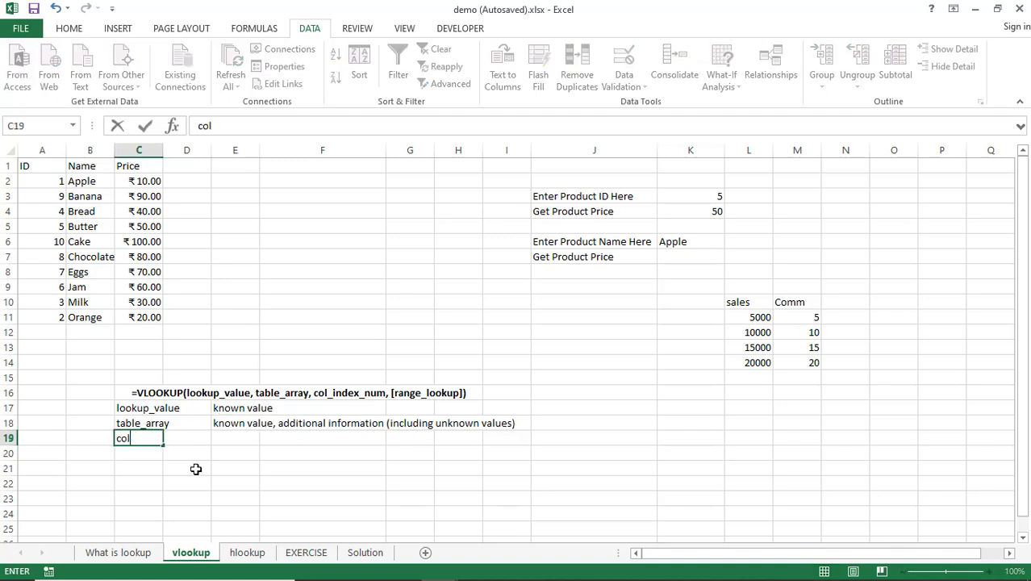
{"action": "type", "text": "_inde"}
{"action": "type", "text": "c,"}
{"action": "key", "text": "BackSpace"}
{"action": "key", "text": "BackSpace"}
{"action": "type", "text": "x,"}
{"action": "type", "text": "num"}
{"action": "key", "text": "Tab"}
{"action": "key", "text": "Tab"}
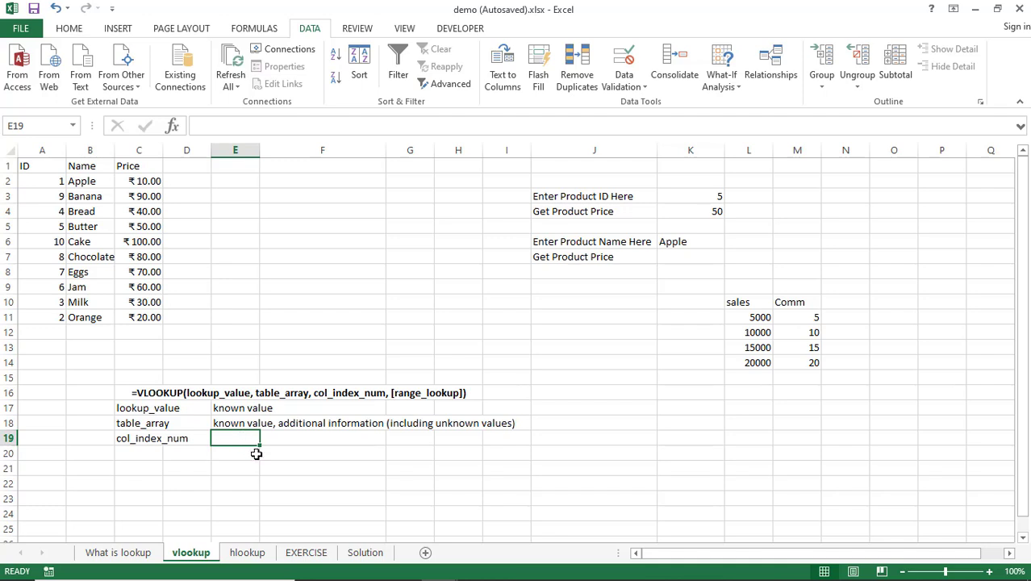
Step: Describe col_index_num in E19 as "the column that we want to find"
{"action": "type", "text": "the column"}
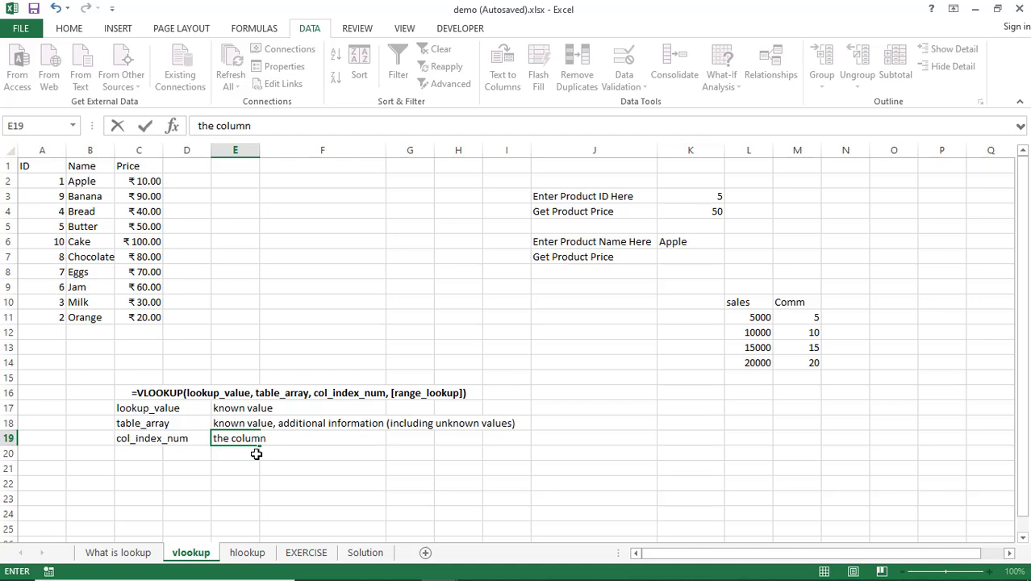
{"action": "type", "text": " that we c"}
{"action": "key", "text": "BackSpace"}
{"action": "type", "text": "want to find"}
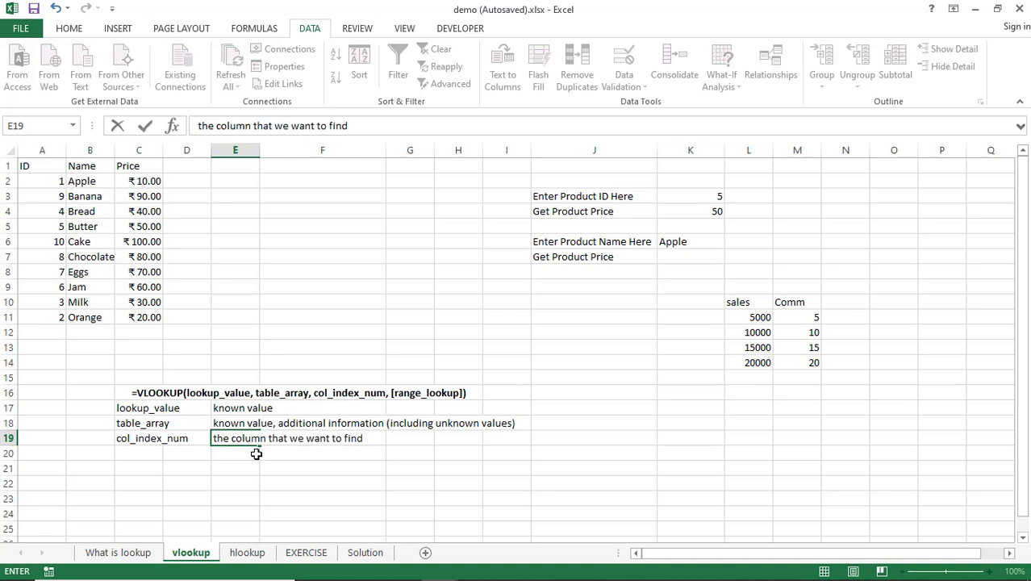
{"action": "key", "text": "Return"}
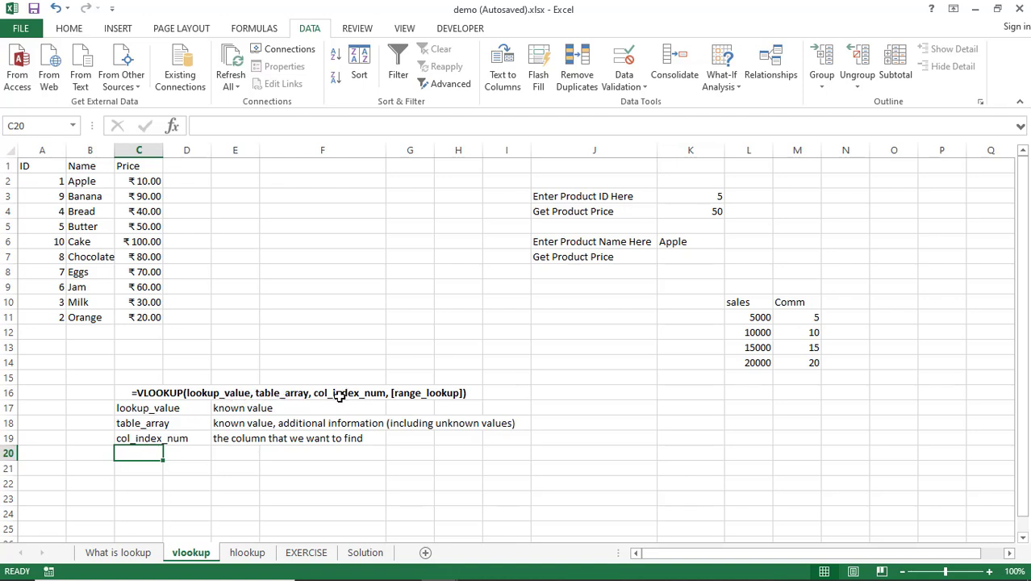
Step: Review the three argument labels in C17:C19 and add the label range_lookup in C20
{"action": "left_click", "coordinate": [145, 409]}
{"action": "left_click_drag", "start_coordinate": [145, 409], "coordinate": [143, 438]}
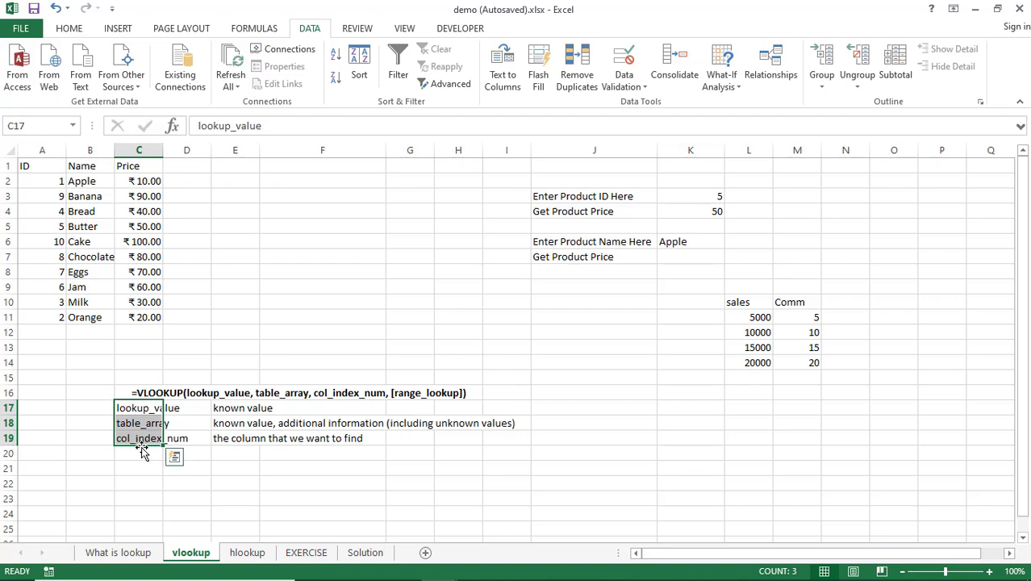
{"action": "left_click", "coordinate": [141, 452]}
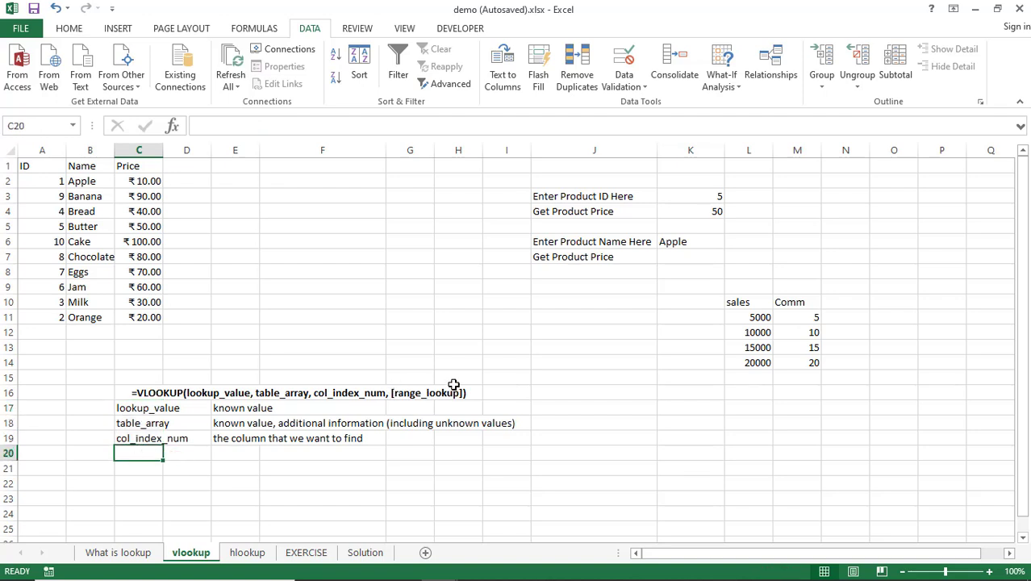
{"action": "type", "text": "range"}
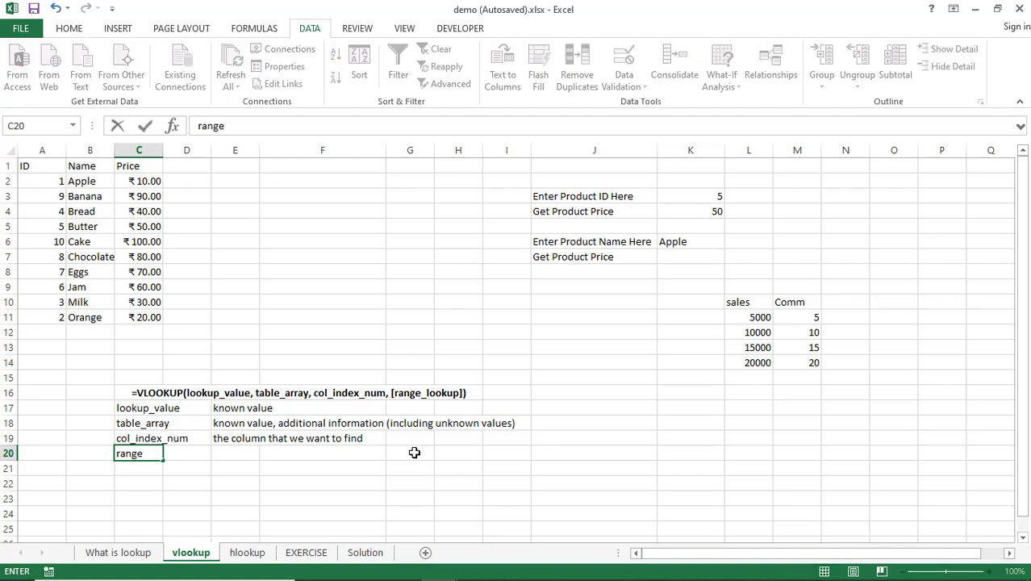
{"action": "type", "text": "_lookup"}
{"action": "key", "text": "ctrl+Return"}
{"action": "key", "text": "Right"}
{"action": "key", "text": "Right"}
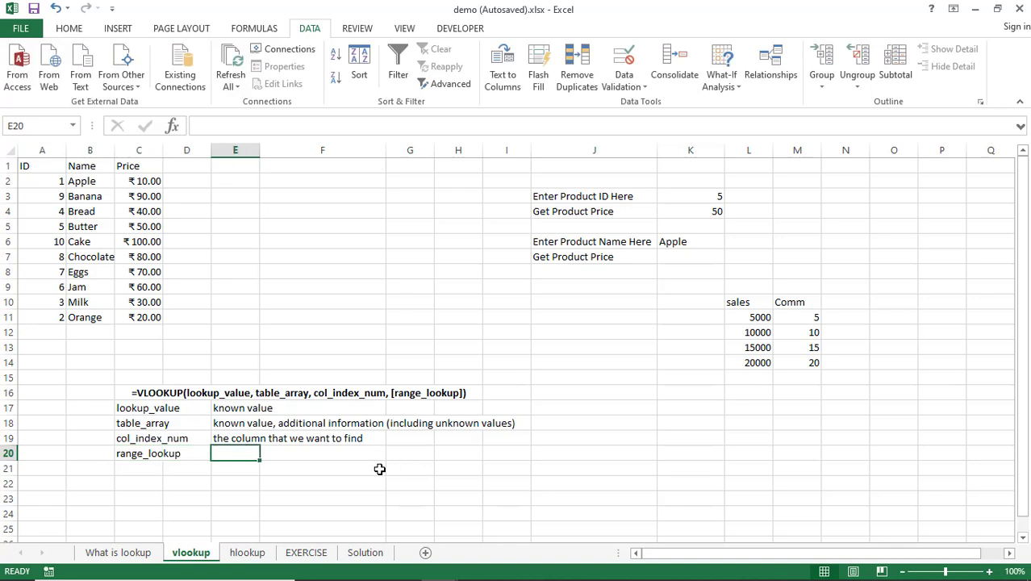
Step: Enter True/False in E20 as the possible values of range_lookup
{"action": "type", "text": "True"}
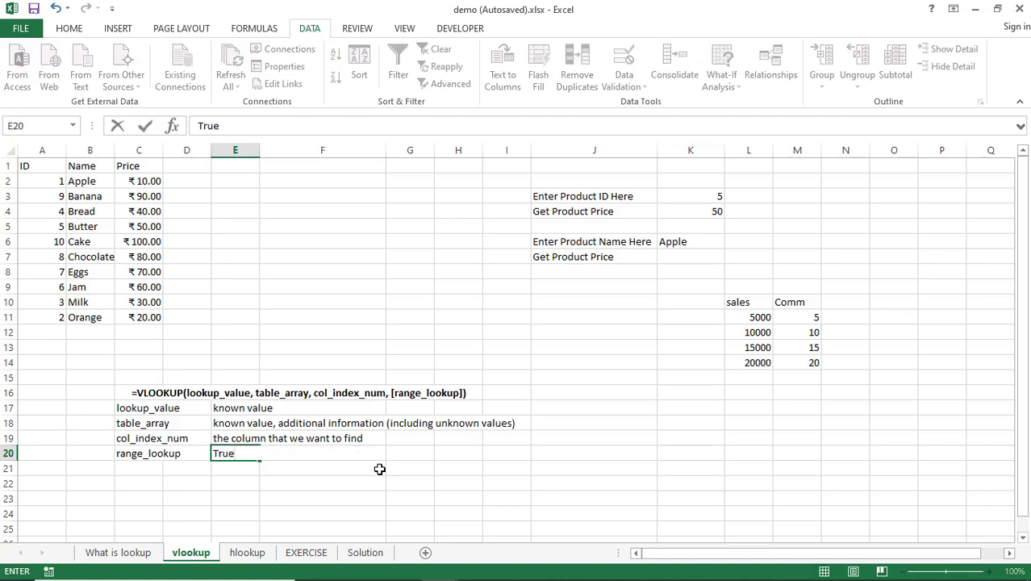
{"action": "type", "text": "?Fal"}
{"action": "key", "text": "BackSpace"}
{"action": "key", "text": "BackSpace"}
{"action": "key", "text": "BackSpace"}
{"action": "key", "text": "BackSpace"}
{"action": "type", "text": "/False"}
{"action": "key", "text": "Tab"}
Step: Explain the range_lookup options in F20 with the text "True(range lookup), False(exact match)"
{"action": "type", "text": "True"}
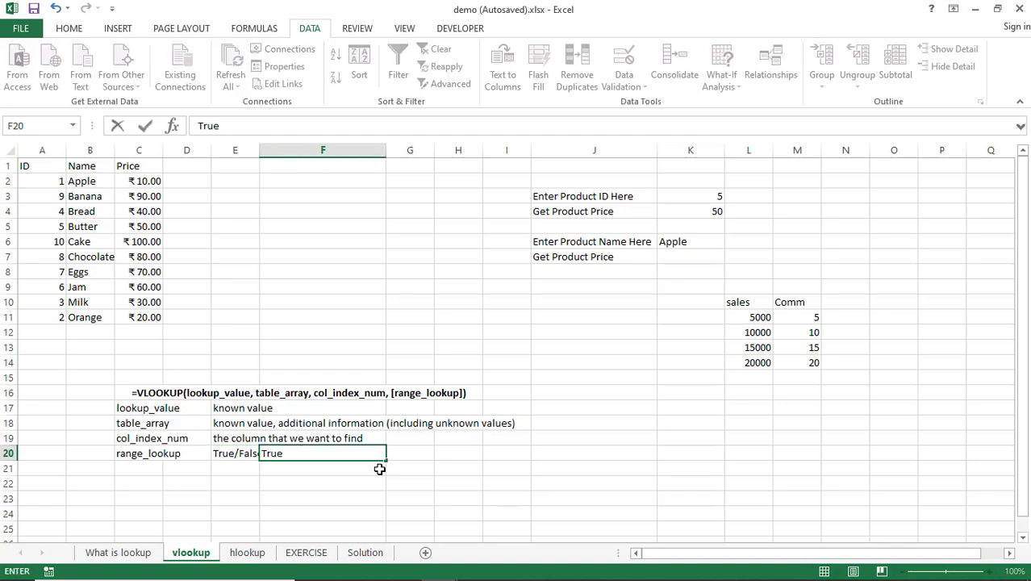
{"action": "type", "text": "(range lo"}
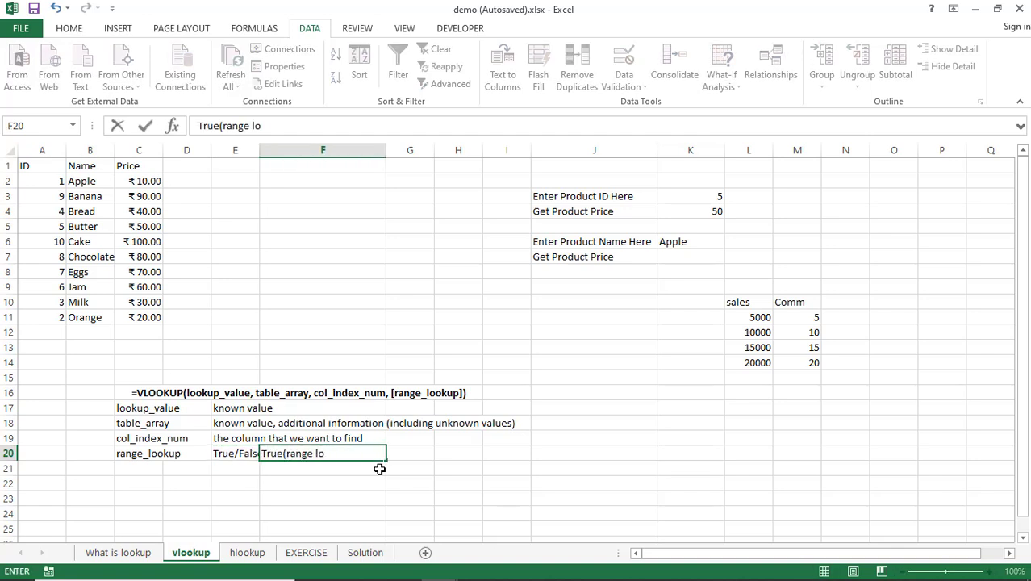
{"action": "type", "text": "okup), False"}
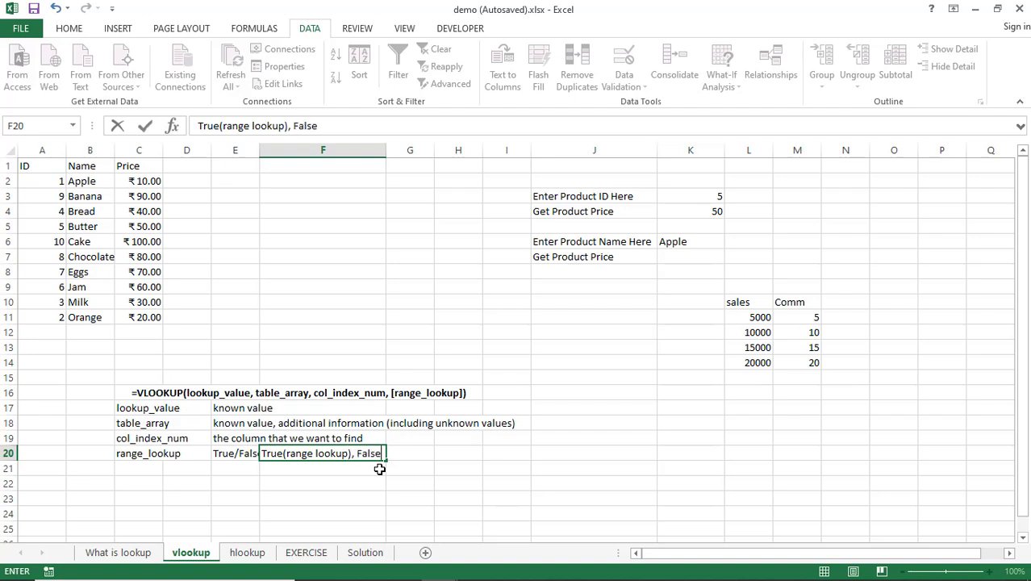
{"action": "type", "text": "(exa"}
{"action": "key", "text": "BackSpace"}
{"action": "key", "text": "BackSpace"}
{"action": "type", "text": "ct match"}
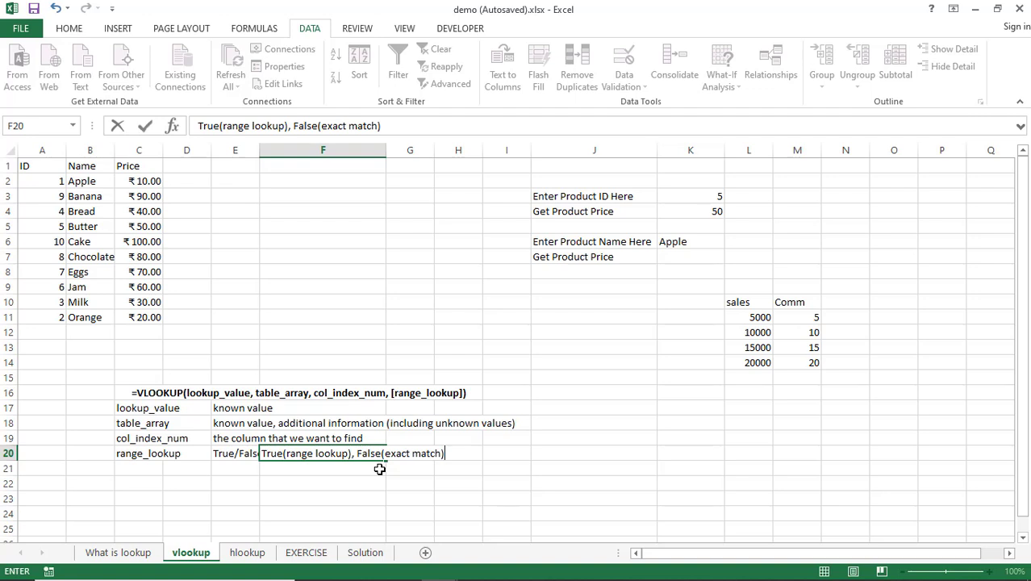
{"action": "key", "text": "Return"}
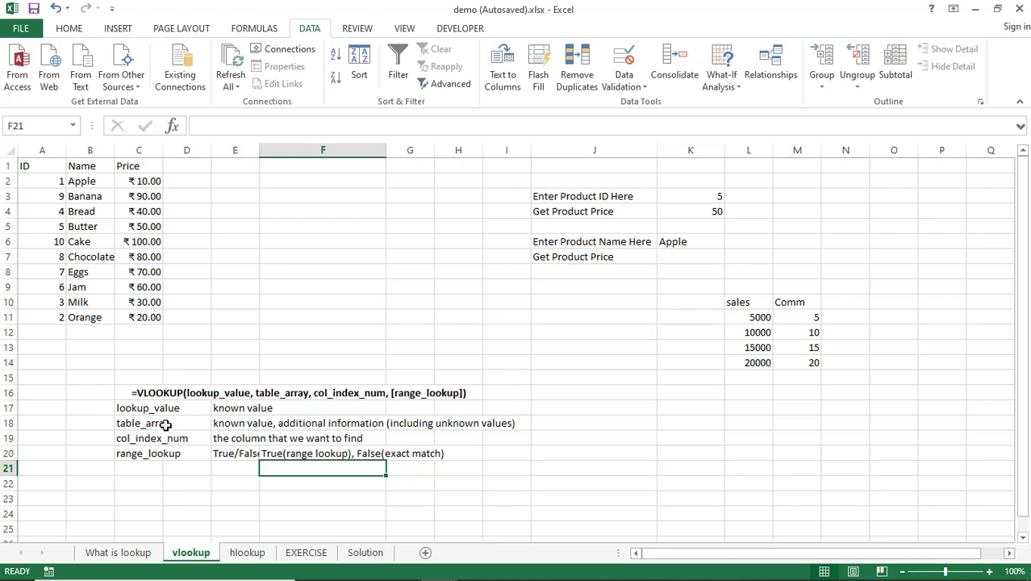
Step: Look up the price for the product name in K7 with =VLOOKUP(K6,B1:C11,2,FALSE)
{"action": "left_click", "coordinate": [713, 243]}
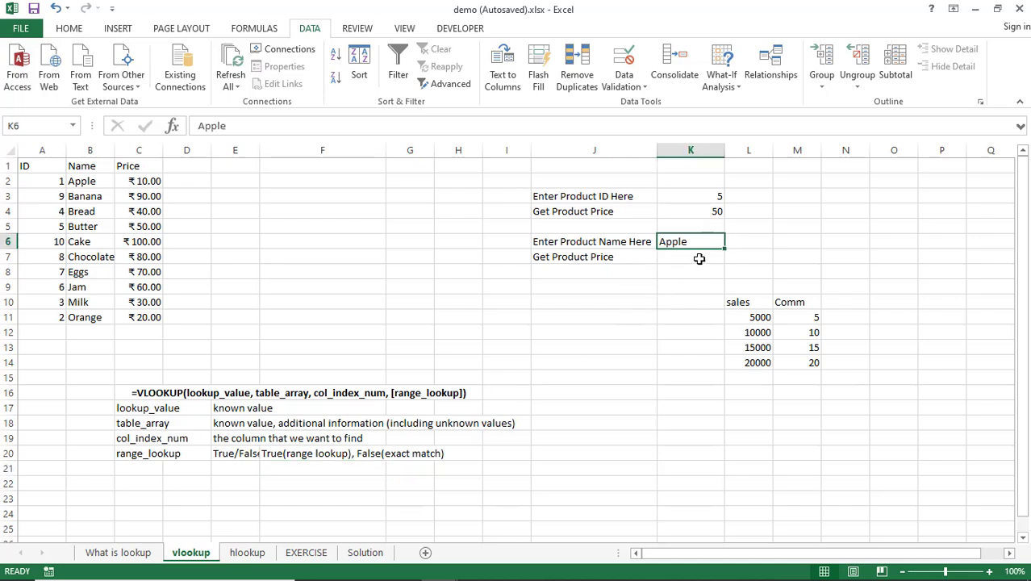
{"action": "left_click", "coordinate": [699, 259]}
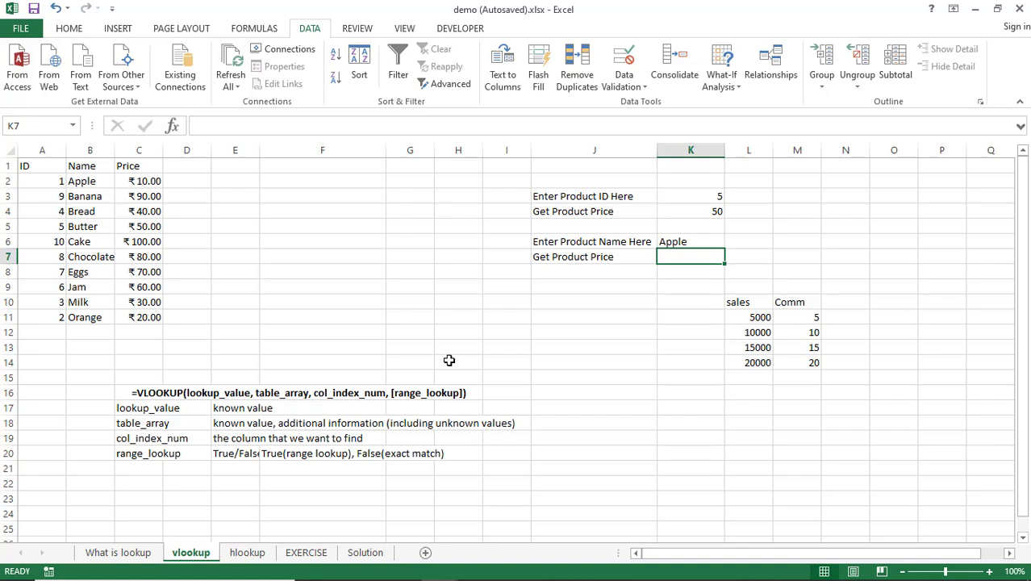
{"action": "type", "text": "=vlo"}
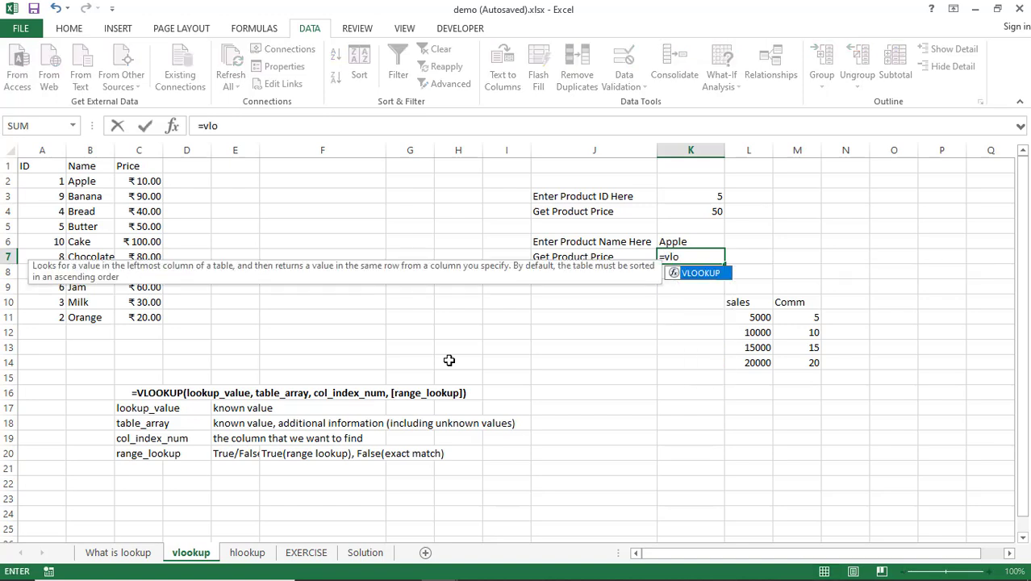
{"action": "key", "text": "Tab"}
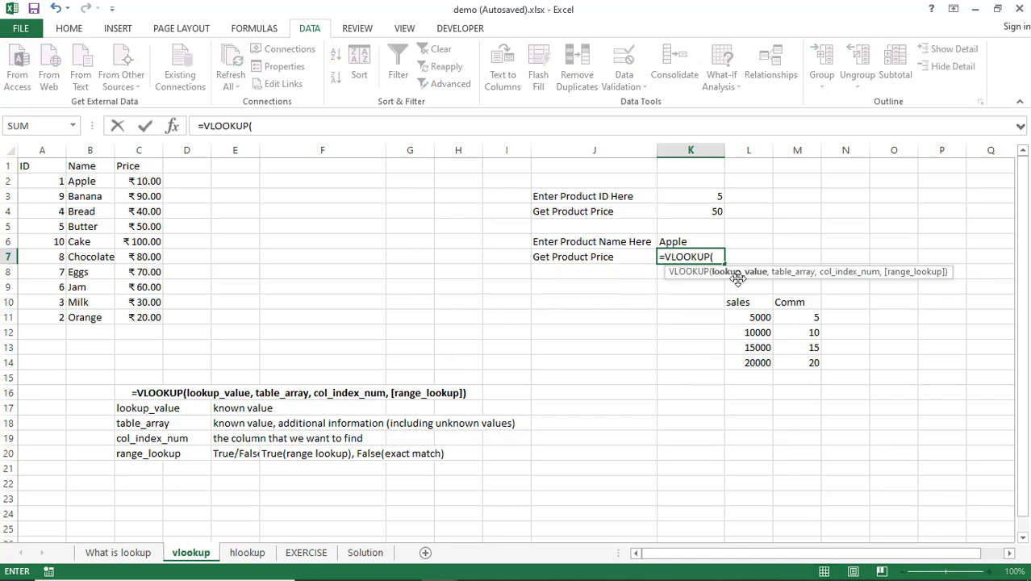
{"action": "left_click", "coordinate": [683, 239]}
{"action": "type", "text": ","}
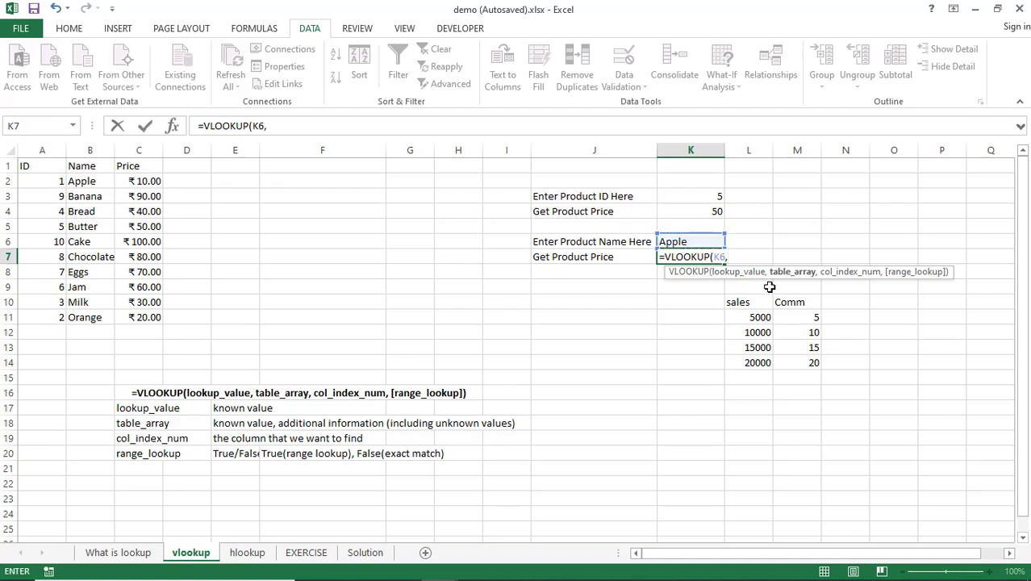
{"action": "left_click_drag", "start_coordinate": [81, 168], "coordinate": [143, 321]}
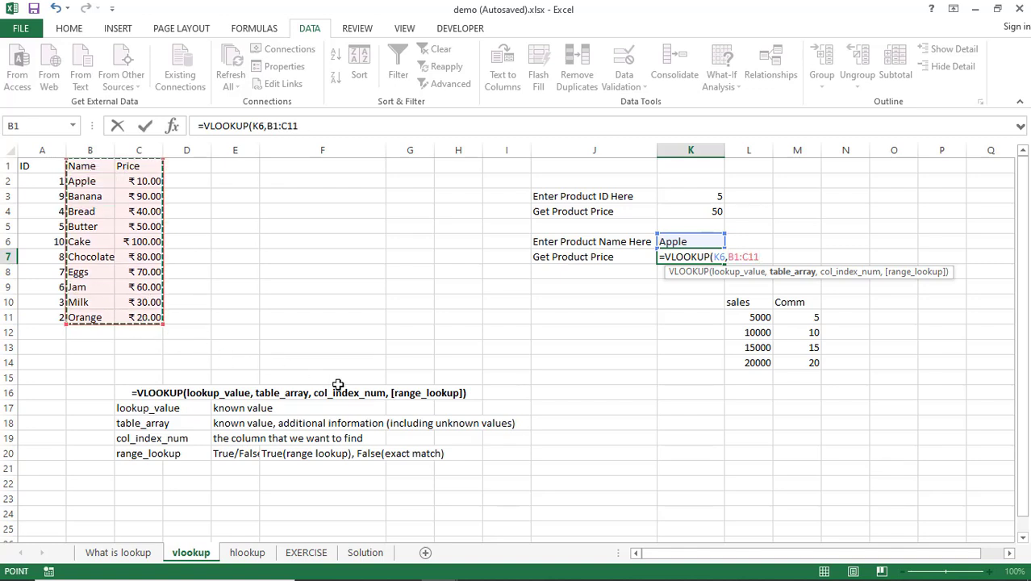
{"action": "type", "text": ",2"}
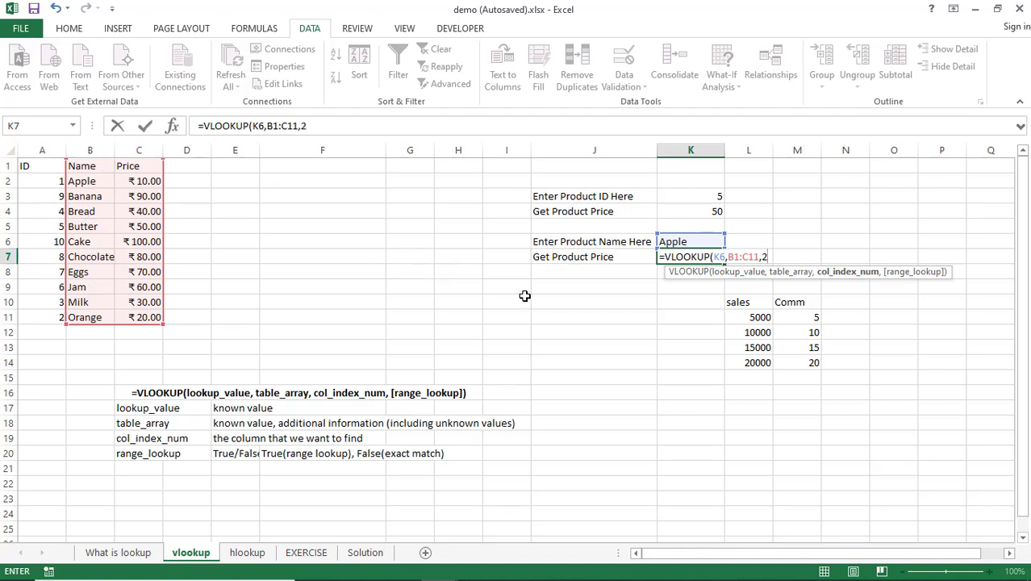
{"action": "type", "text": ","}
{"action": "key", "text": "Down"}
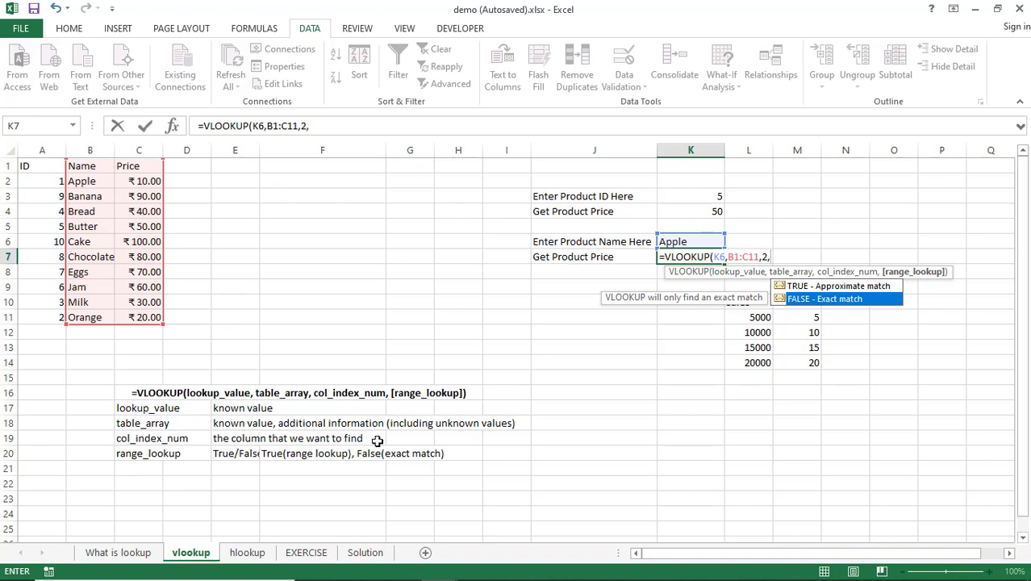
{"action": "key", "text": "Tab"}
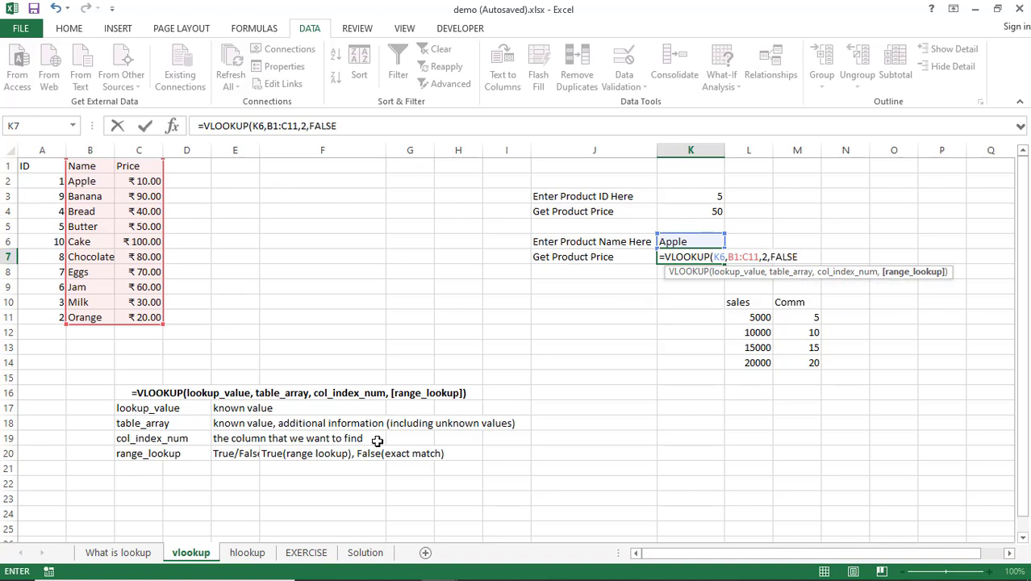
{"action": "key", "text": "Return"}
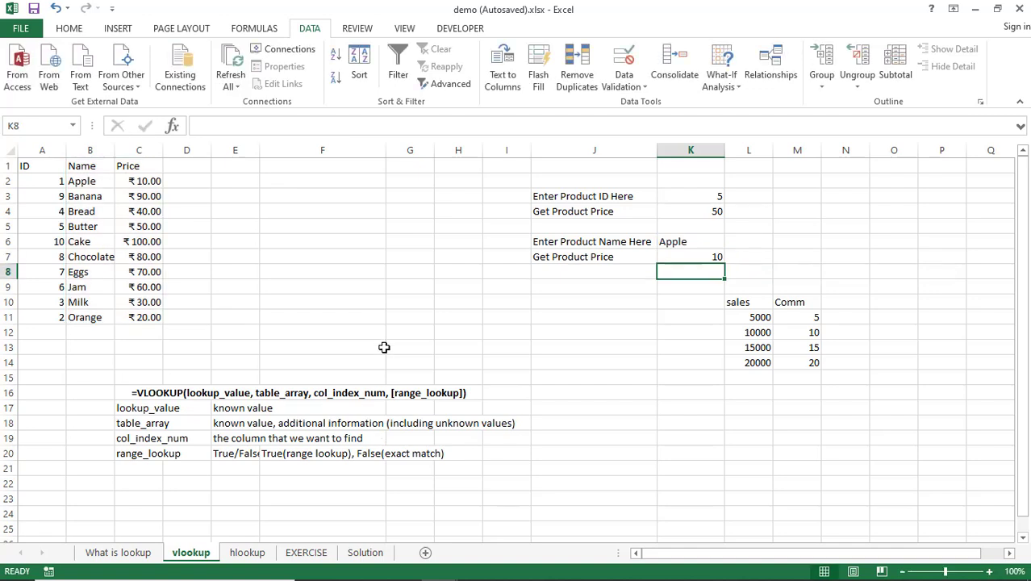
Step: Try a name lookup over the whole product table in K7 with =VLOOKUP(K6,Product_table,3,FALSE)
{"action": "left_click", "coordinate": [706, 258]}
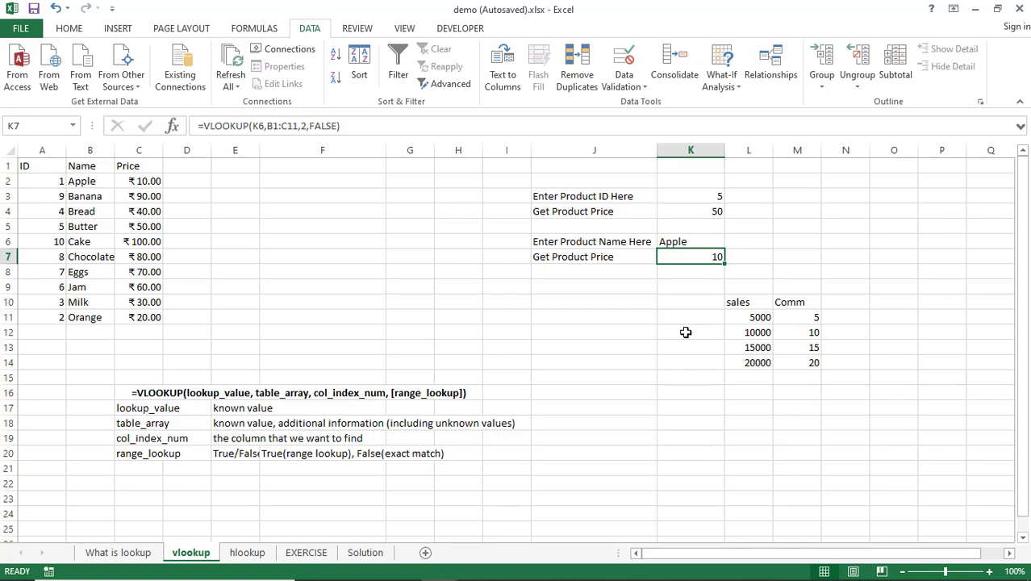
{"action": "type", "text": "=vl"}
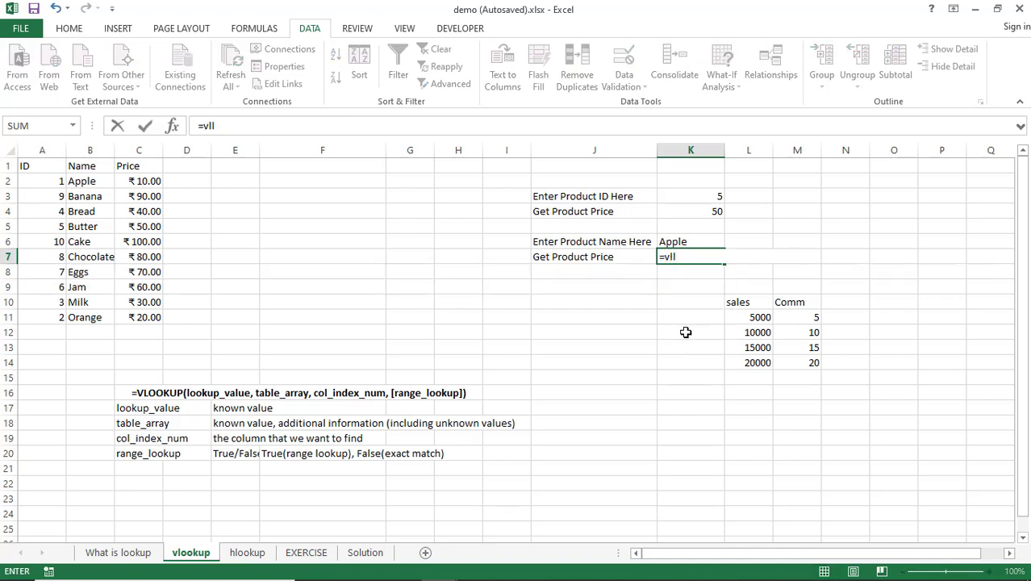
{"action": "key", "text": "Tab"}
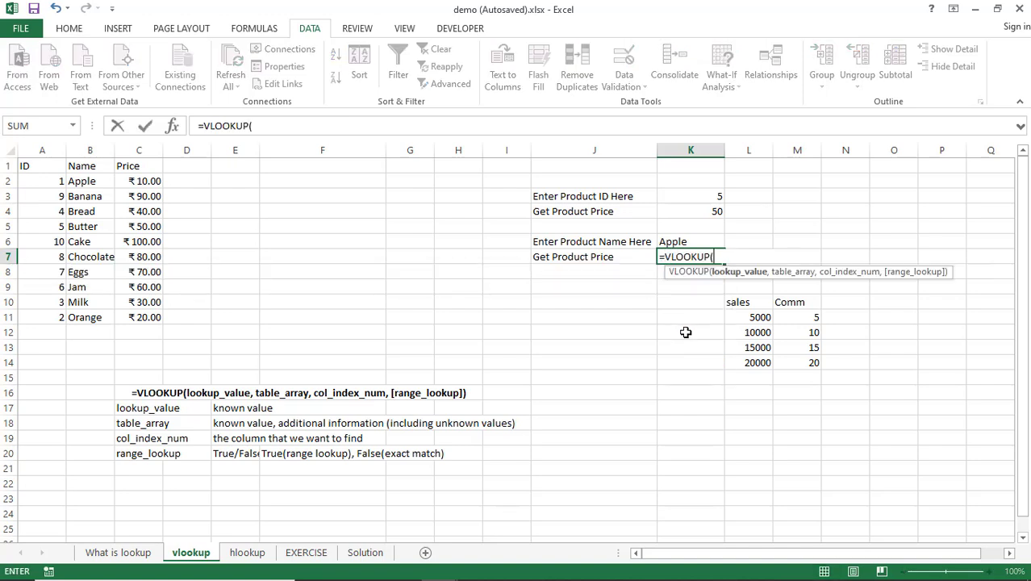
{"action": "left_click", "coordinate": [678, 241]}
{"action": "type", "text": ","}
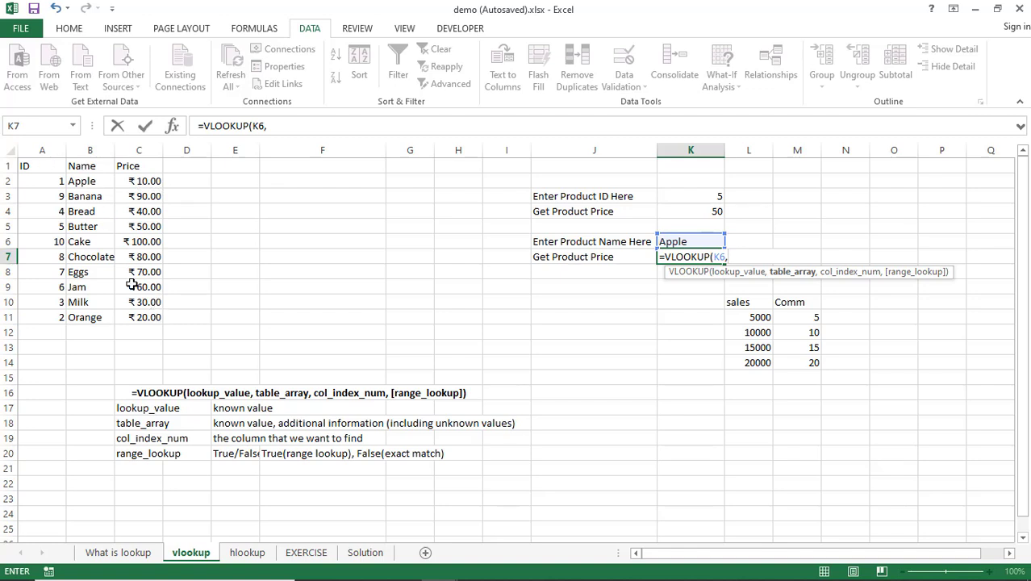
{"action": "left_click", "coordinate": [42, 167]}
{"action": "left_click_drag", "start_coordinate": [74, 191], "coordinate": [145, 320]}
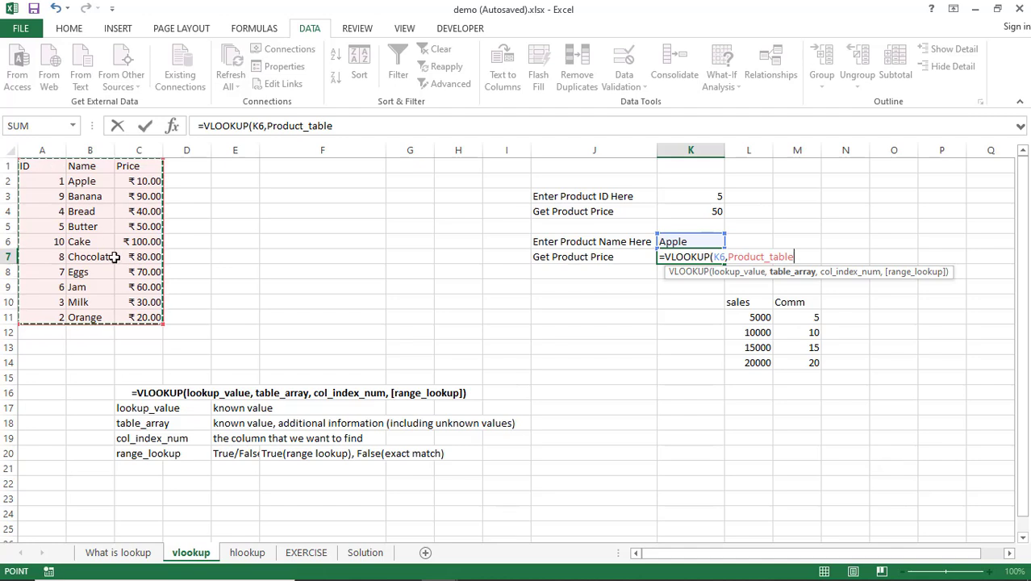
{"action": "type", "text": ",3"}
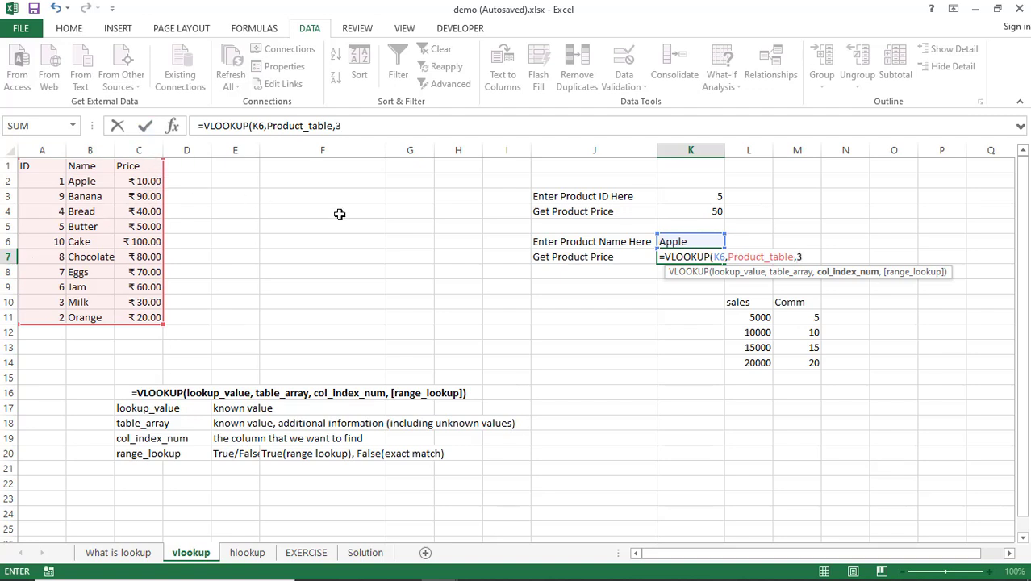
{"action": "type", "text": ","}
{"action": "key", "text": "Down"}
{"action": "key", "text": "Tab"}
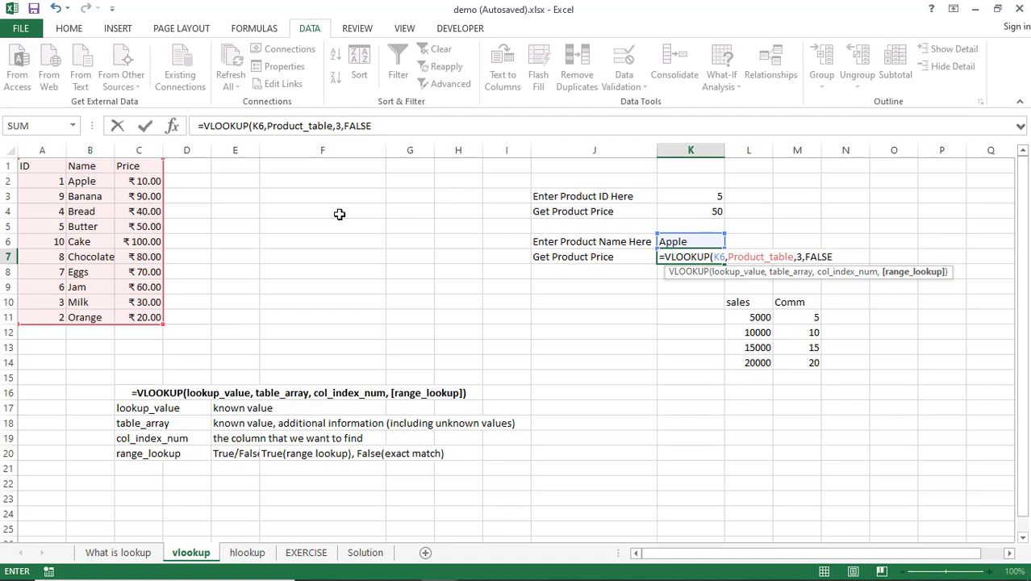
{"action": "type", "text": ")"}
{"action": "key", "text": "Return"}
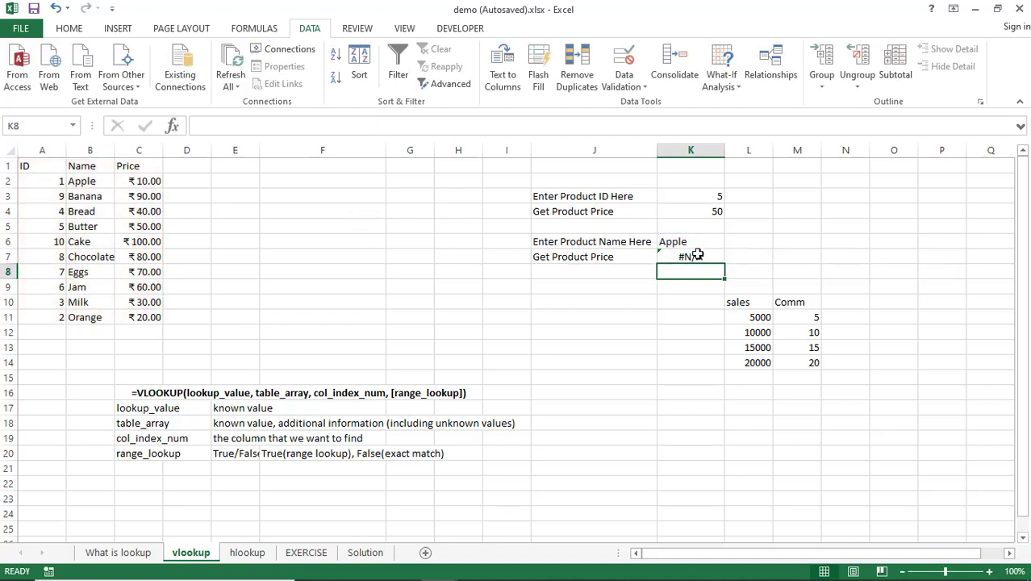
Step: Replace the formula in K7 with =VLOOKUP(K6,B1:C11,2,FALSE) so the table array starts at the Name column
{"action": "left_click", "coordinate": [695, 255]}
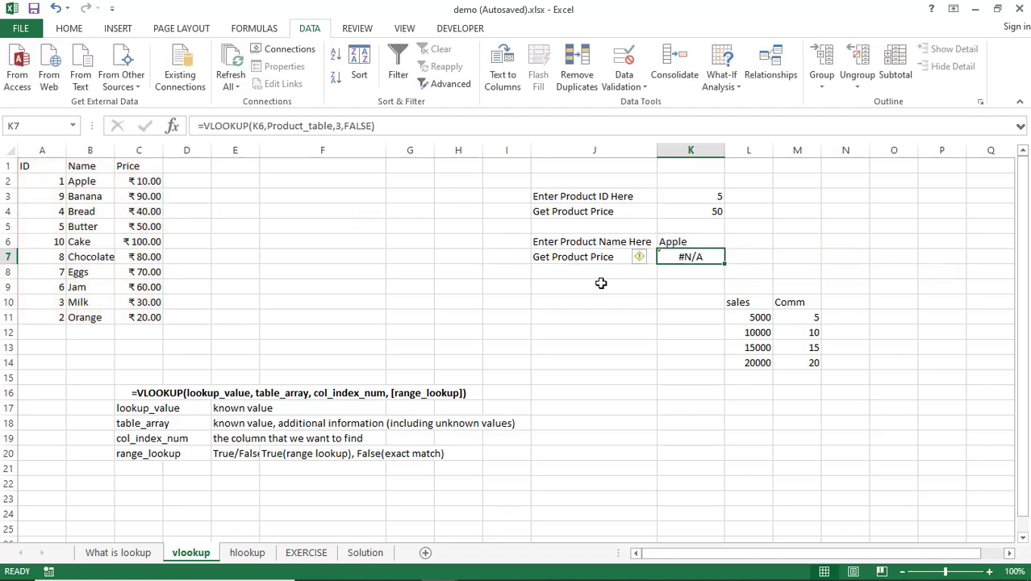
{"action": "type", "text": "=vl"}
{"action": "key", "text": "Tab"}
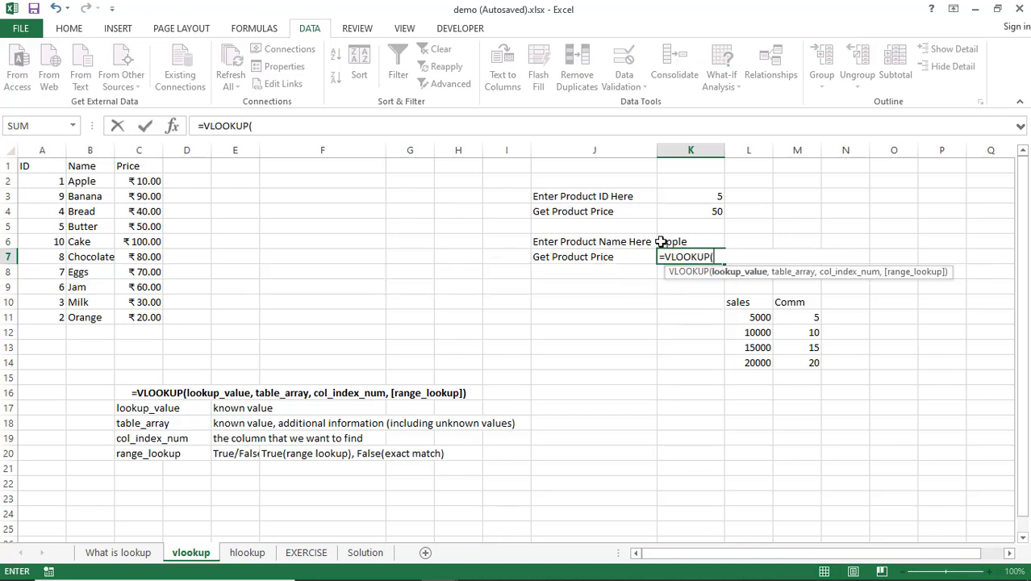
{"action": "left_click", "coordinate": [680, 244]}
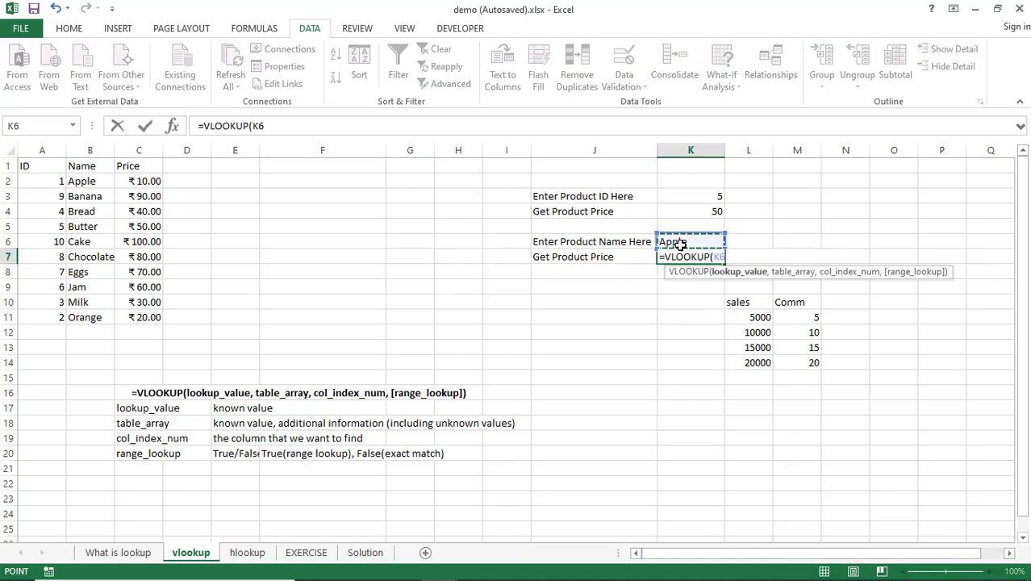
{"action": "type", "text": ","}
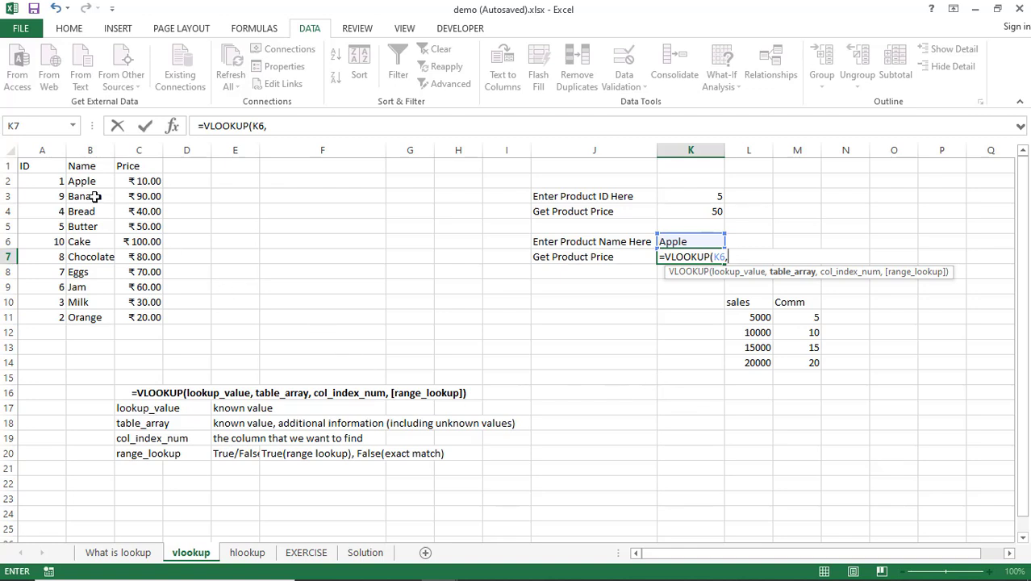
{"action": "left_click_drag", "start_coordinate": [84, 166], "coordinate": [173, 325]}
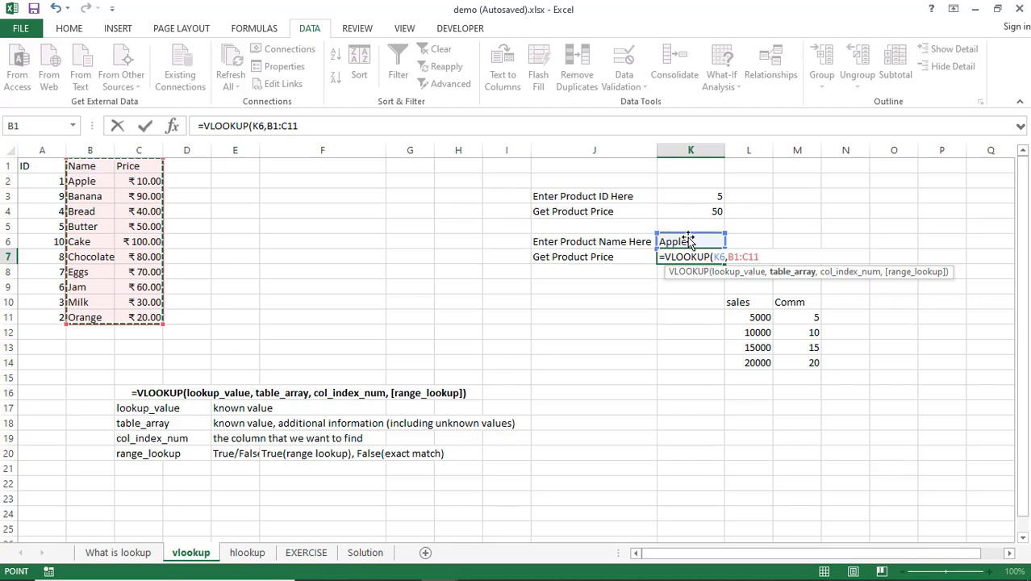
{"action": "type", "text": ","}
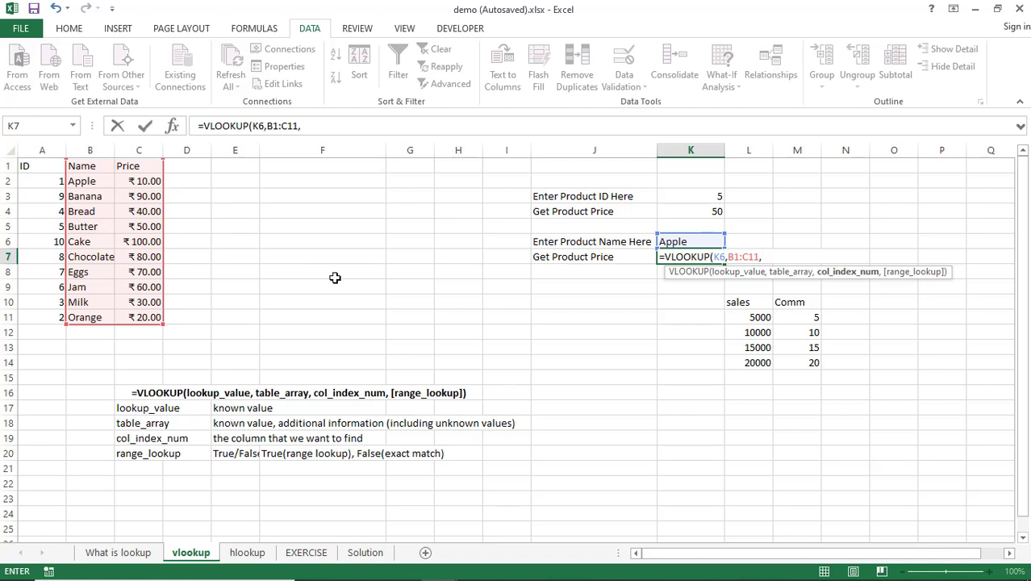
{"action": "type", "text": "2m"}
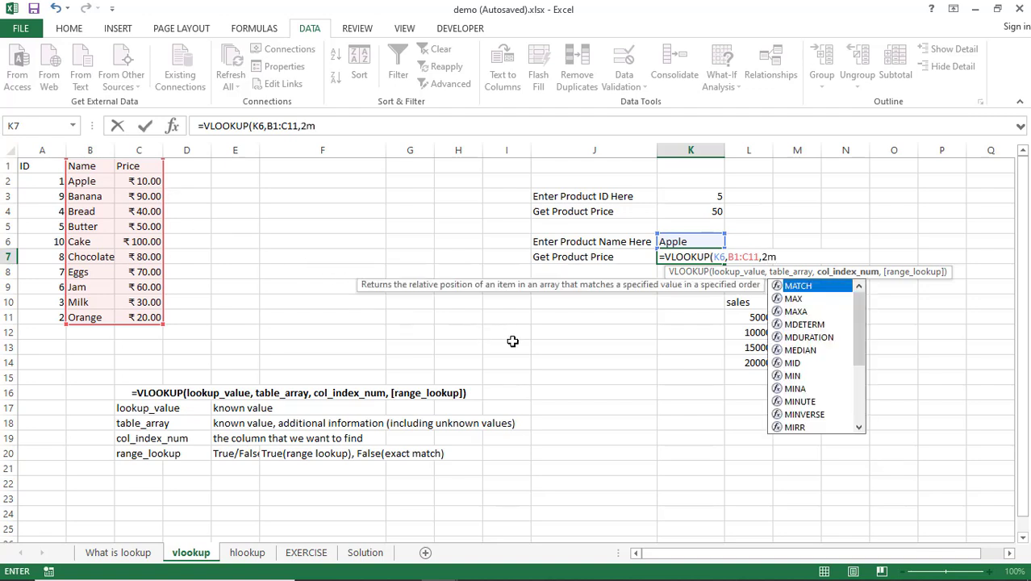
{"action": "key", "text": "BackSpace"}
{"action": "type", "text": ","}
{"action": "key", "text": "Down"}
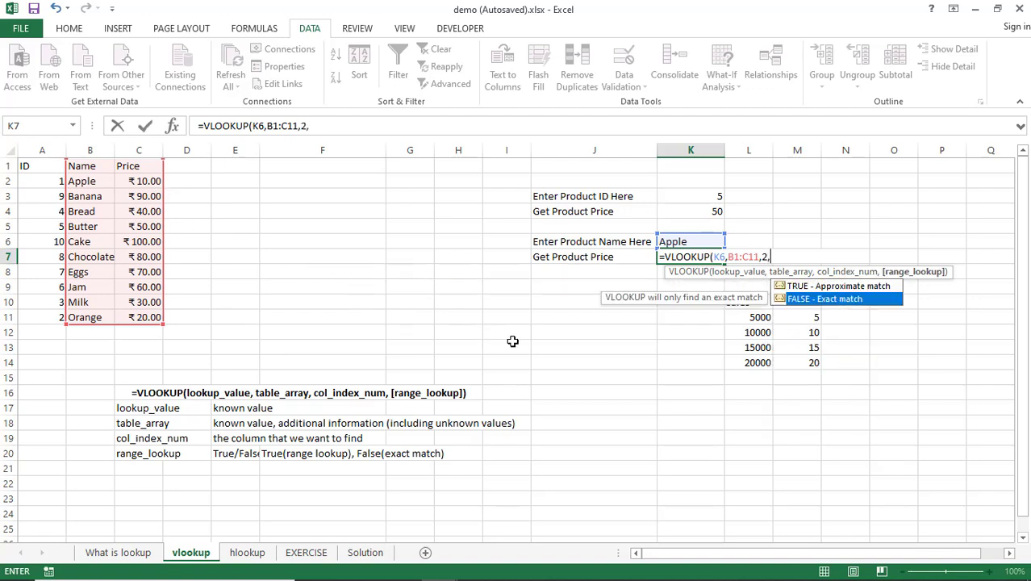
{"action": "key", "text": "Tab"}
{"action": "key", "text": "Return"}
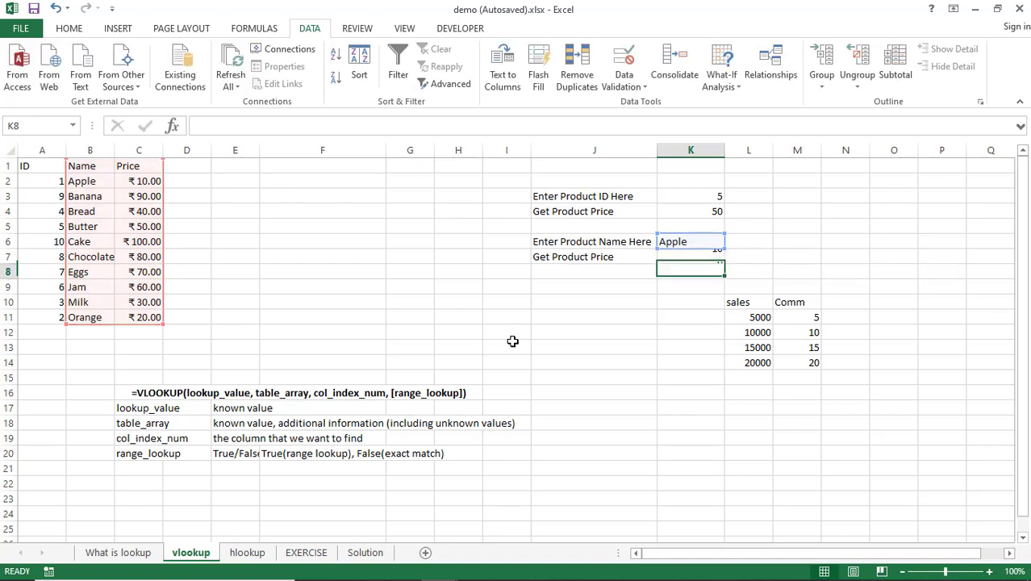
{"action": "left_click", "coordinate": [715, 259]}
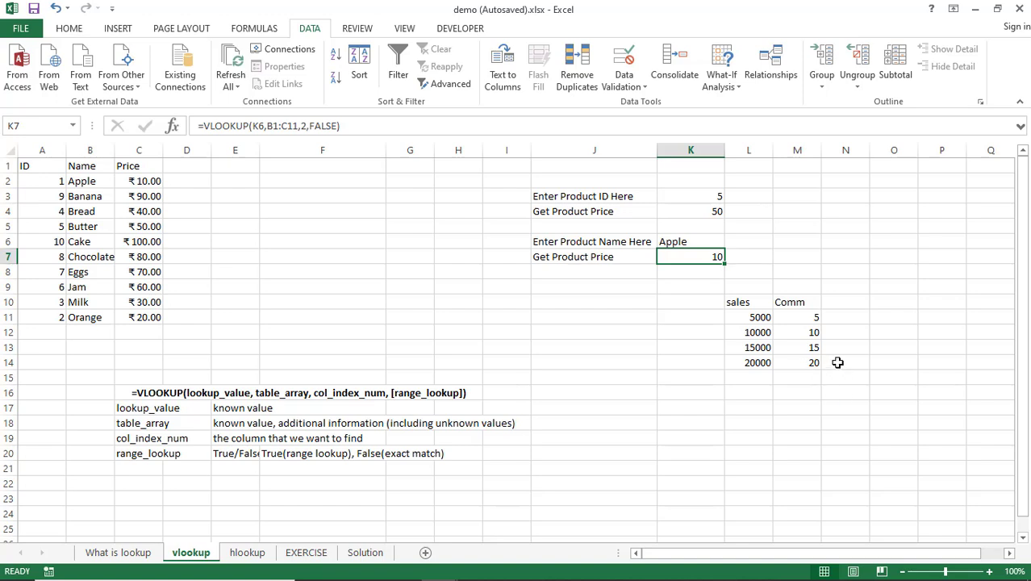
Step: Examine the sales and commission table in L10:M14, comparing each sales threshold with its commission value
{"action": "left_click", "coordinate": [711, 406]}
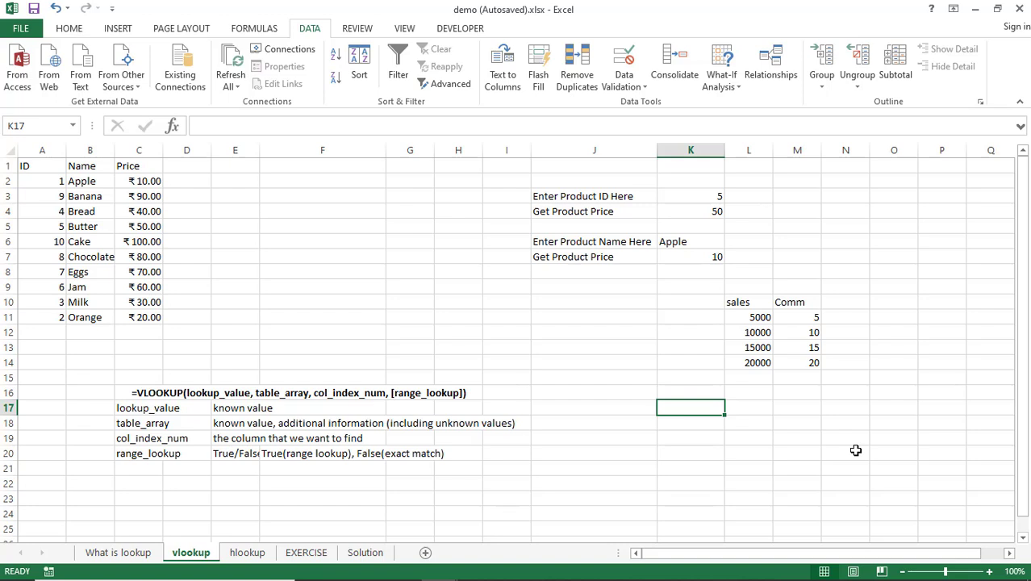
{"action": "left_click_drag", "start_coordinate": [747, 303], "coordinate": [807, 363]}
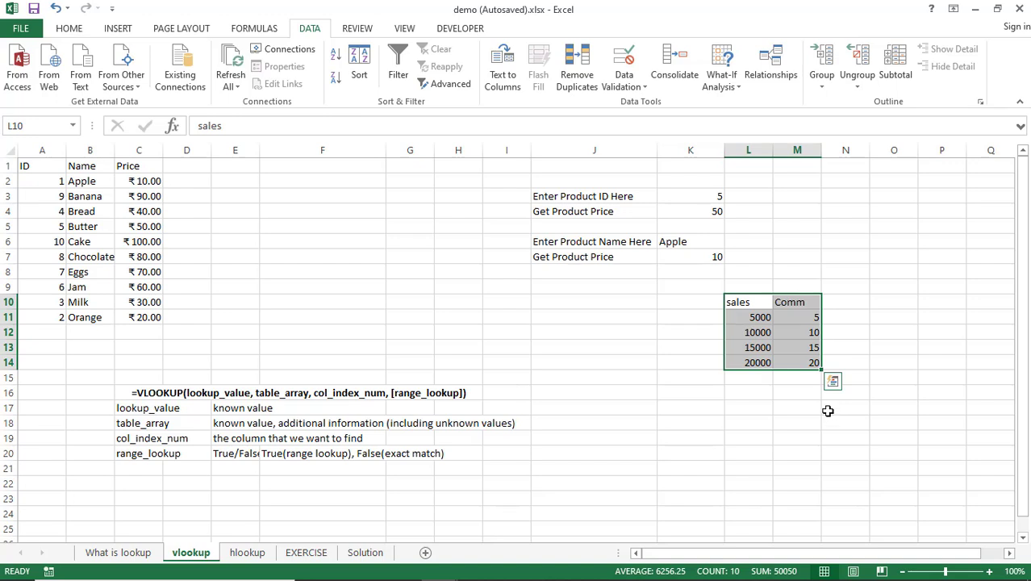
{"action": "left_click_drag", "start_coordinate": [759, 318], "coordinate": [759, 362]}
{"action": "left_click_drag", "start_coordinate": [812, 317], "coordinate": [817, 360]}
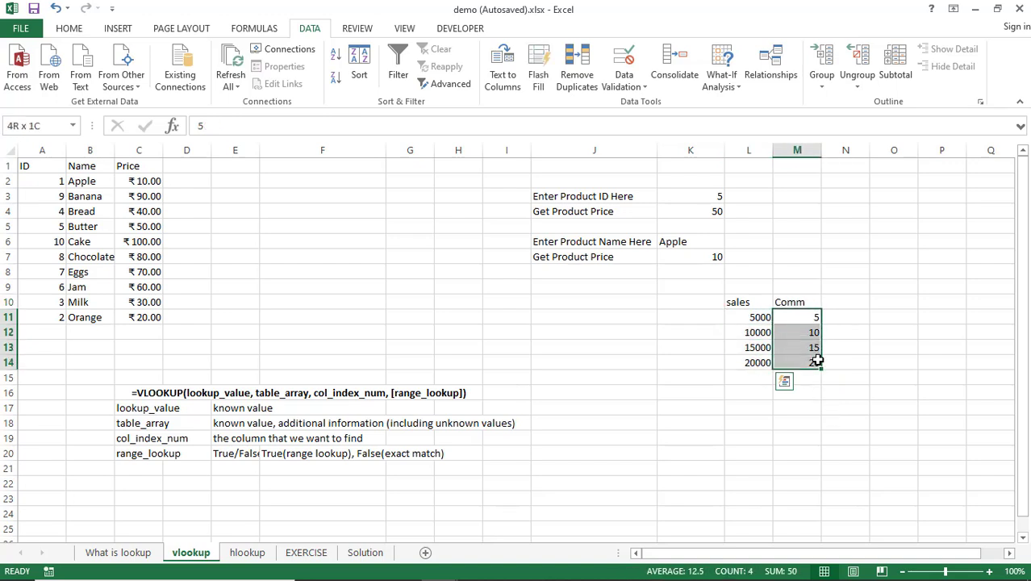
{"action": "left_click", "coordinate": [759, 317]}
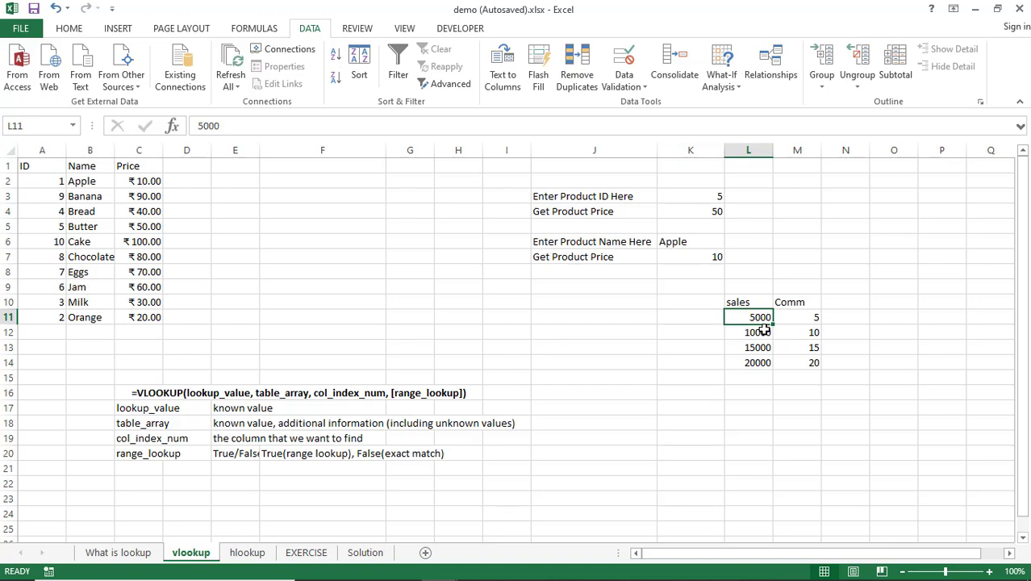
{"action": "left_click", "coordinate": [809, 317]}
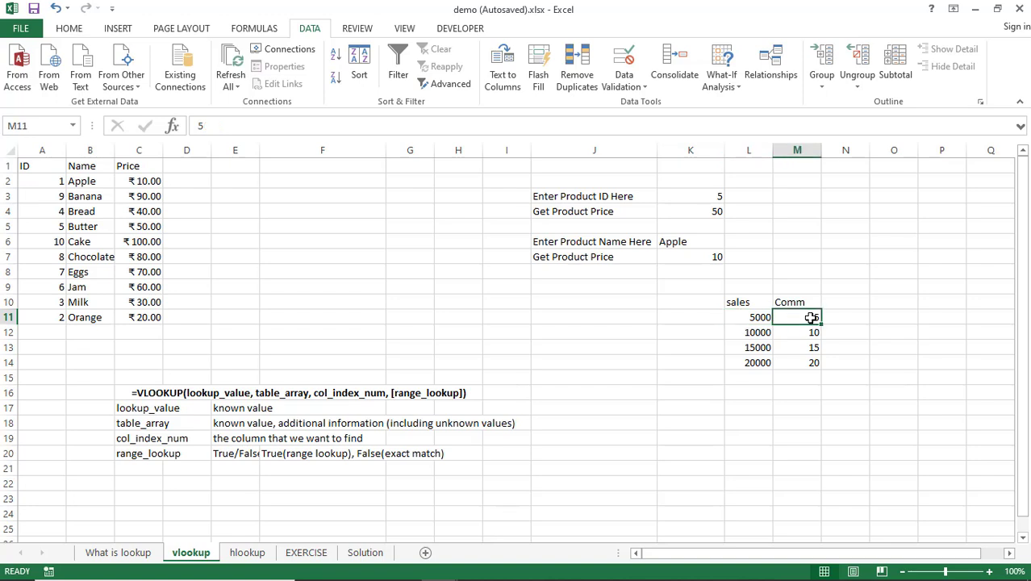
{"action": "left_click_drag", "start_coordinate": [772, 332], "coordinate": [768, 359]}
{"action": "left_click_drag", "start_coordinate": [803, 327], "coordinate": [805, 358]}
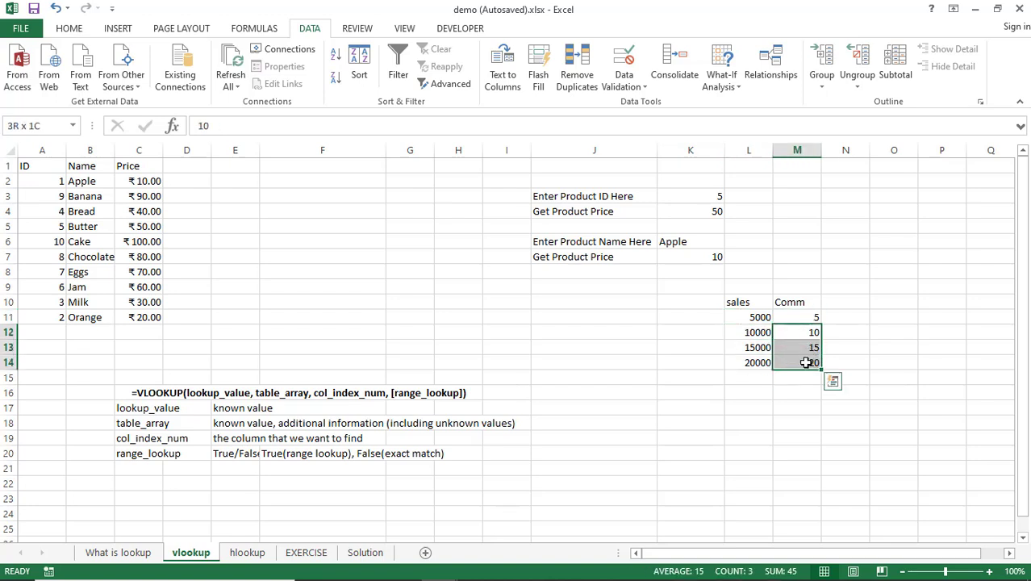
{"action": "left_click", "coordinate": [683, 391]}
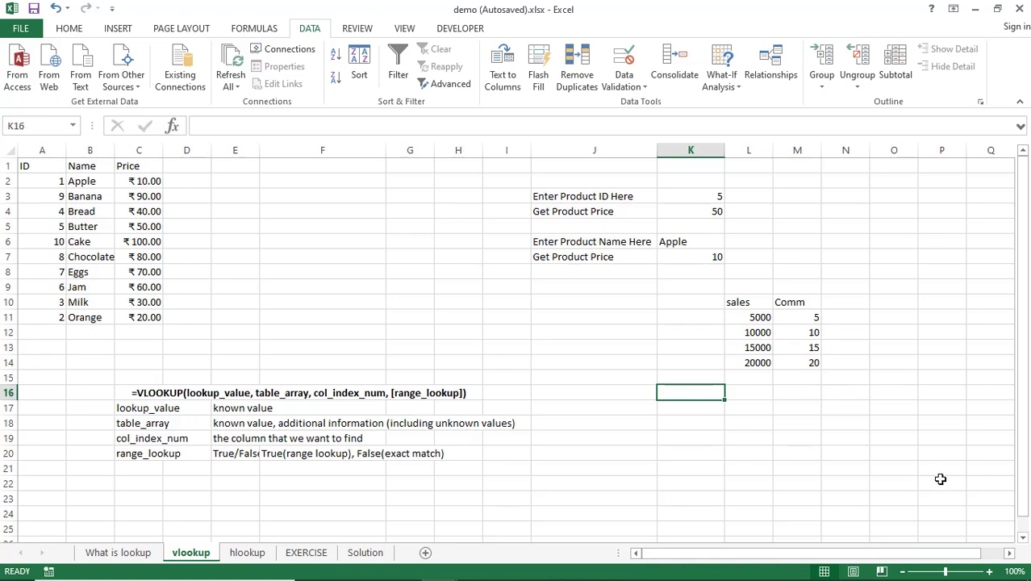
Step: Label cell K16 as sales and cell K17 as commission
{"action": "type", "text": "sales"}
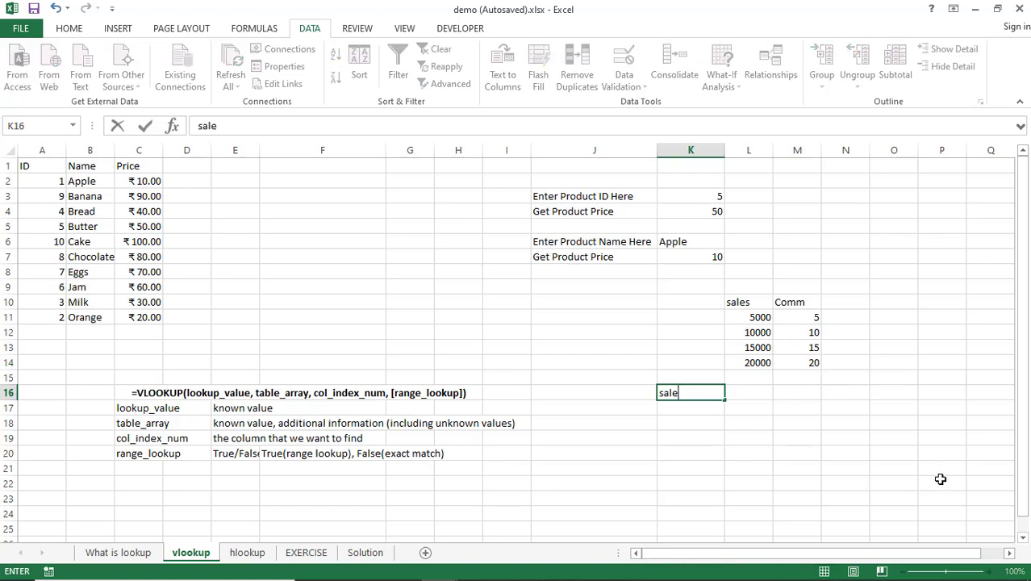
{"action": "key", "text": "Tab"}
{"action": "key", "text": "Return"}
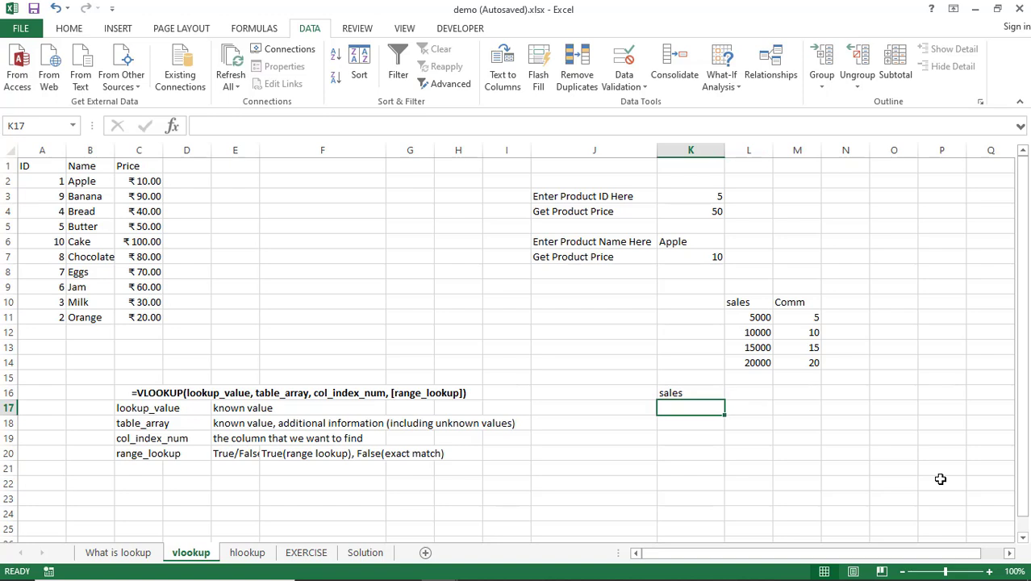
{"action": "type", "text": "commi"}
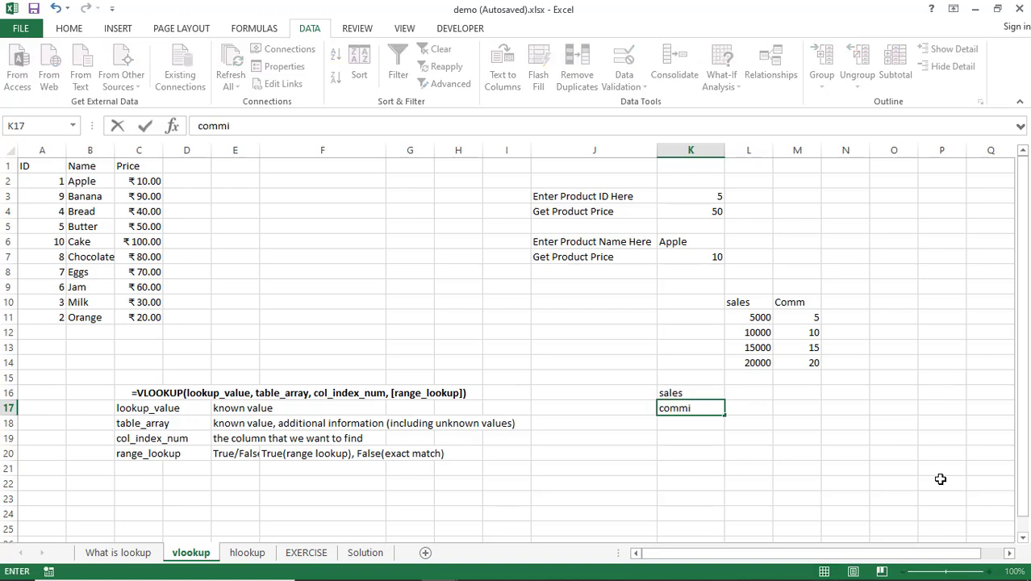
{"action": "type", "text": "ssi"}
{"action": "key", "text": "BackSpace"}
{"action": "type", "text": "sion"}
{"action": "key", "text": "Tab"}
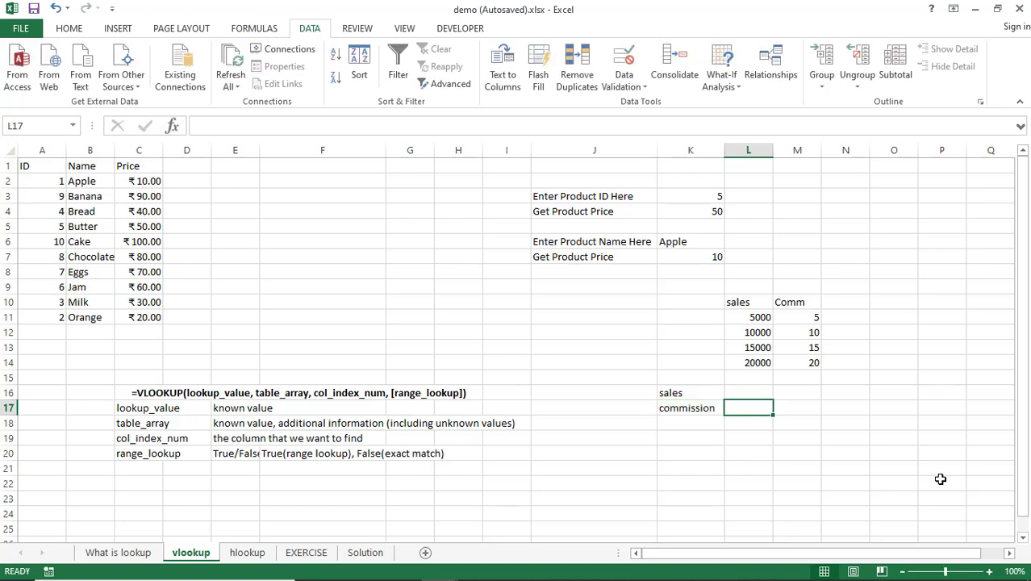
Step: Enter 12500 as the sales value in L16 and compare it with the sales thresholds in L11:L14
{"action": "key", "text": "Up"}
{"action": "type", "text": "12"}
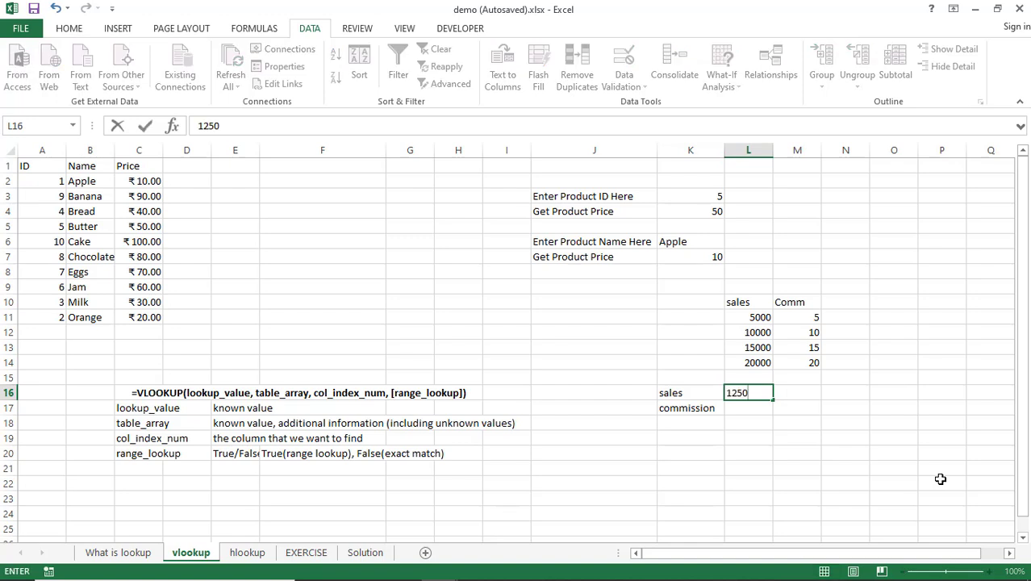
{"action": "key", "text": "Return"}
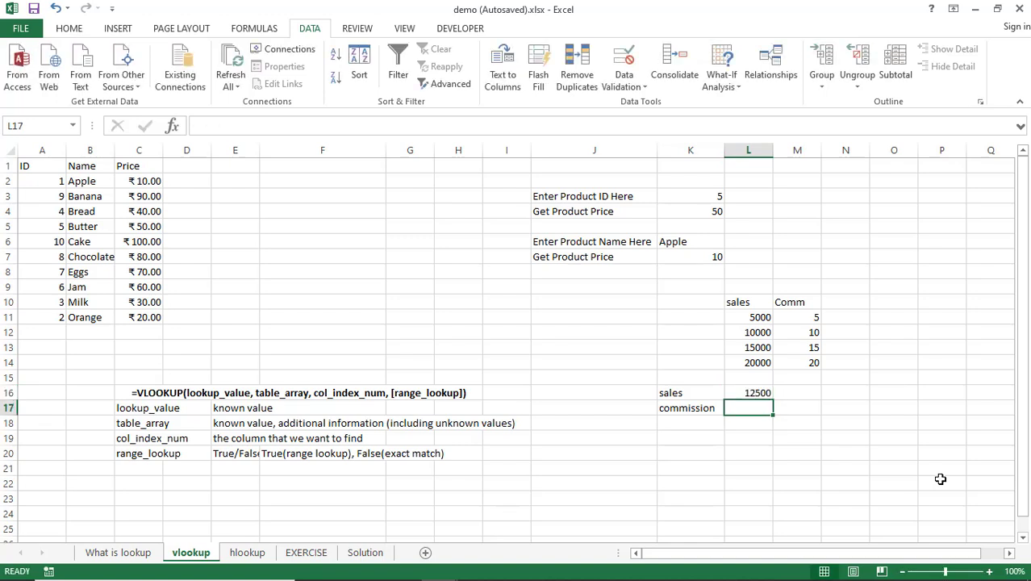
{"action": "left_click", "coordinate": [766, 392]}
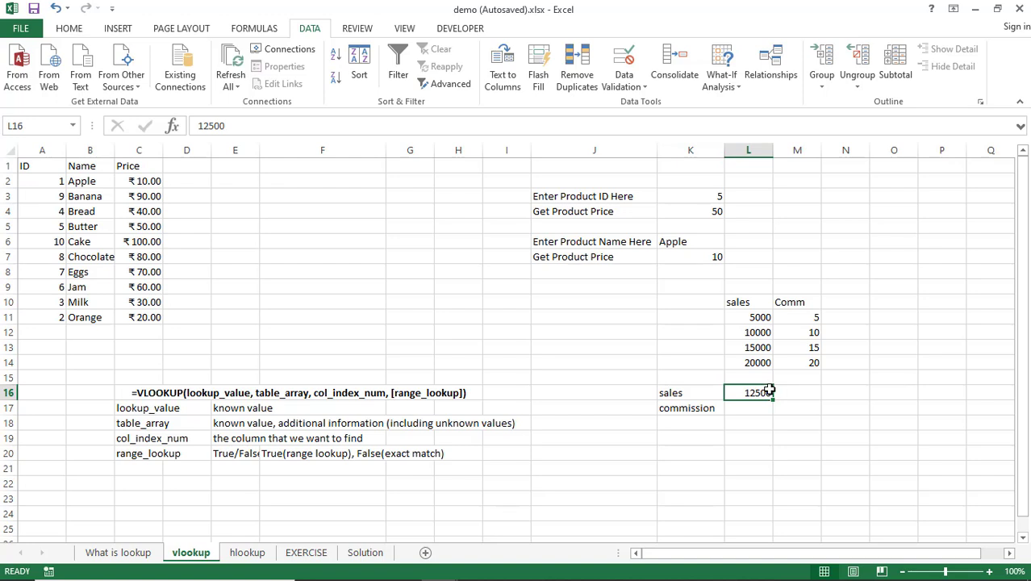
{"action": "left_click_drag", "start_coordinate": [764, 317], "coordinate": [762, 362]}
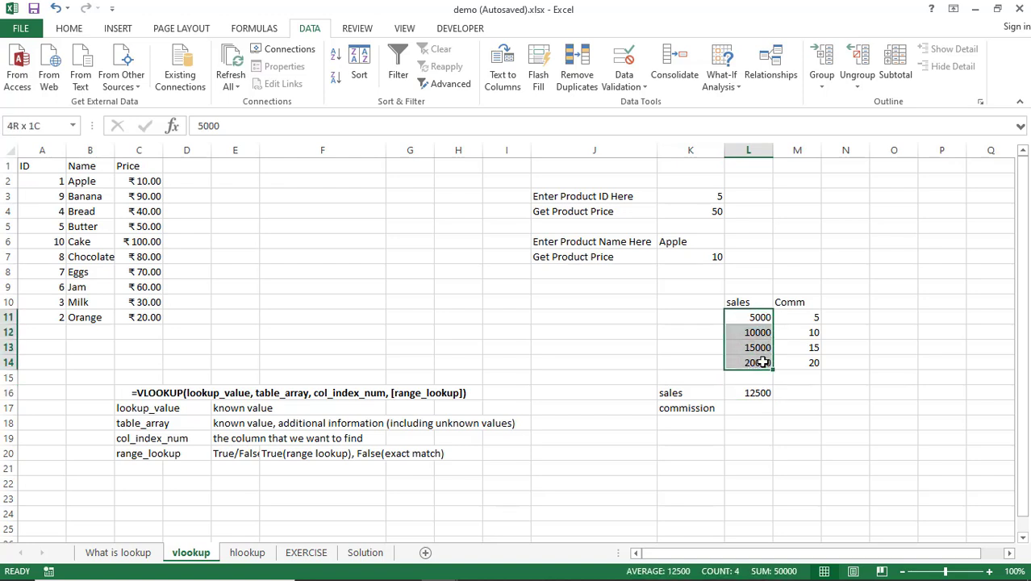
{"action": "left_click", "coordinate": [766, 393]}
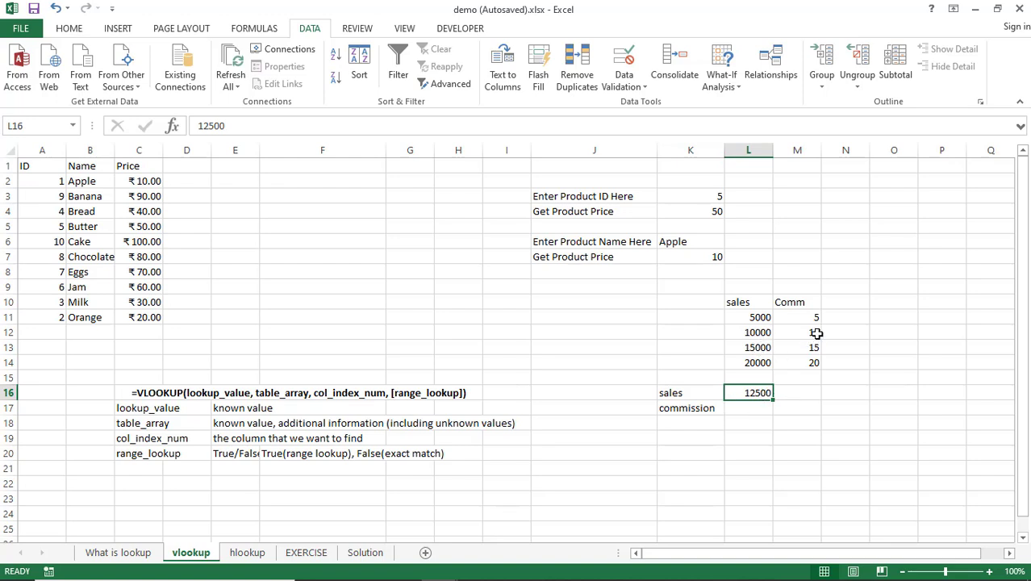
Step: Try an exact-match commission lookup in L17 with =VLOOKUP(L16,L10:M14,2,FALSE)
{"action": "left_click", "coordinate": [754, 406]}
{"action": "type", "text": "=vl"}
{"action": "key", "text": "Tab"}
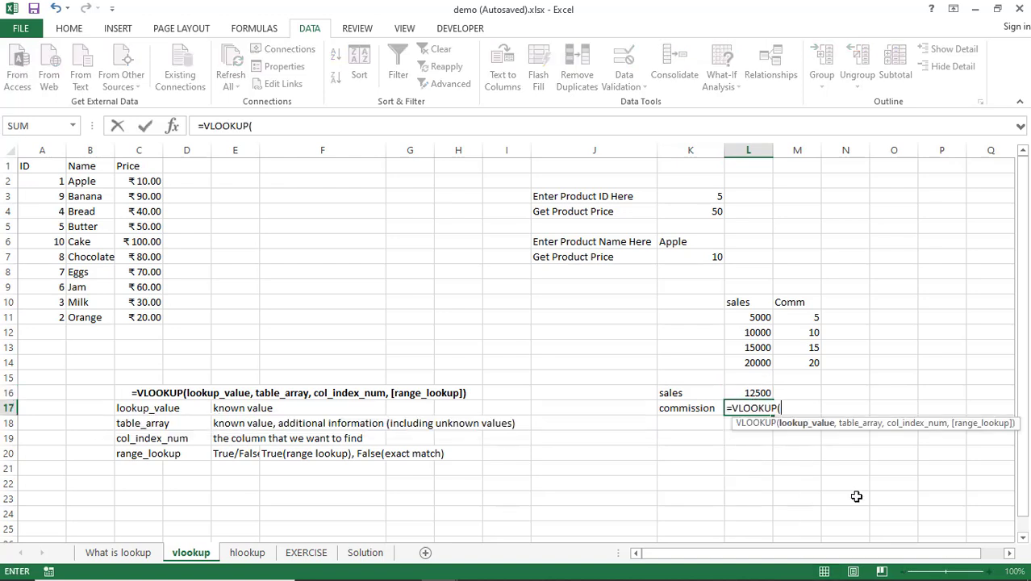
{"action": "left_click", "coordinate": [758, 393]}
{"action": "type", "text": ","}
{"action": "left_click_drag", "start_coordinate": [735, 303], "coordinate": [814, 367]}
{"action": "type", "text": ","}
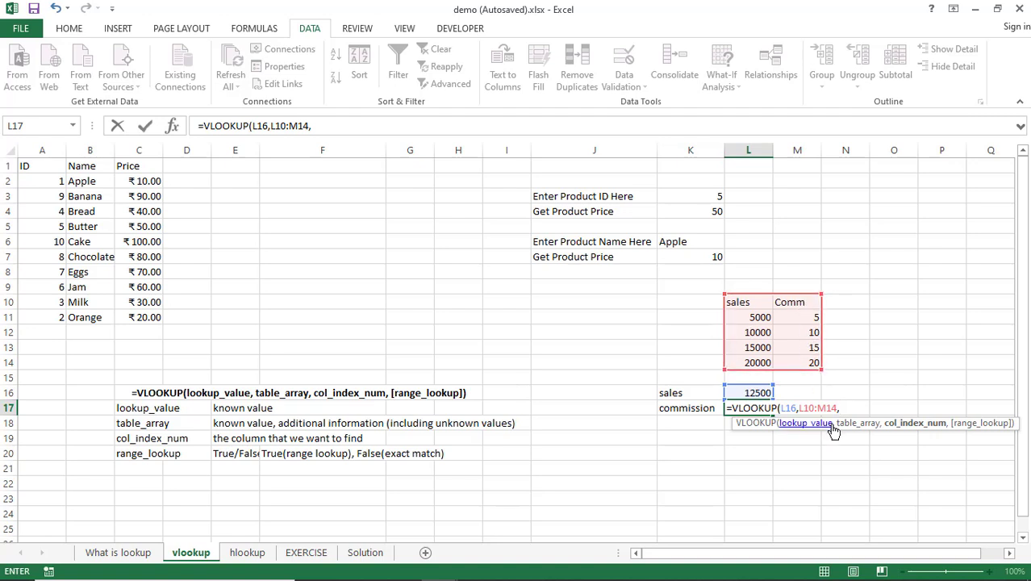
{"action": "type", "text": "2"}
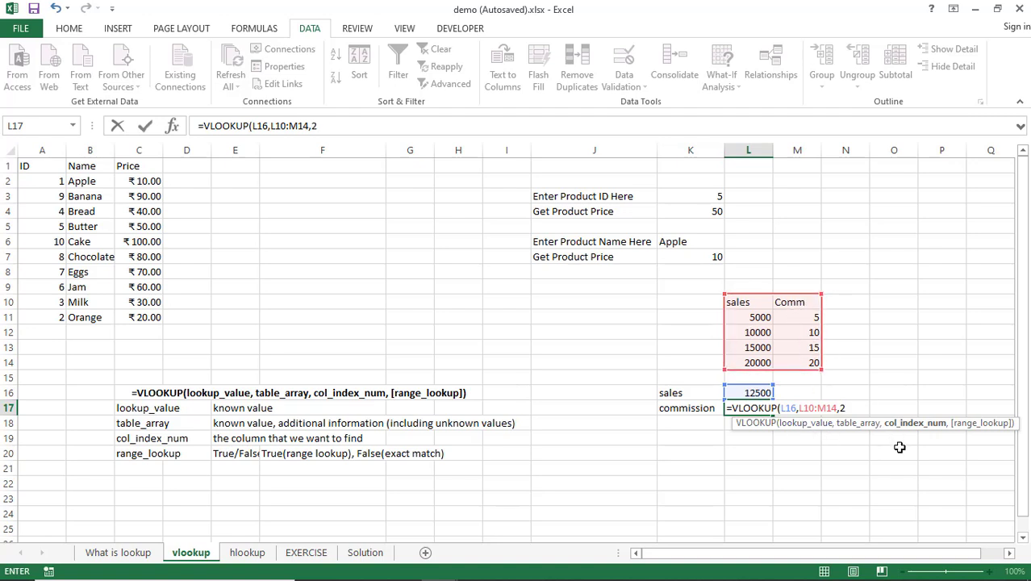
{"action": "type", "text": ","}
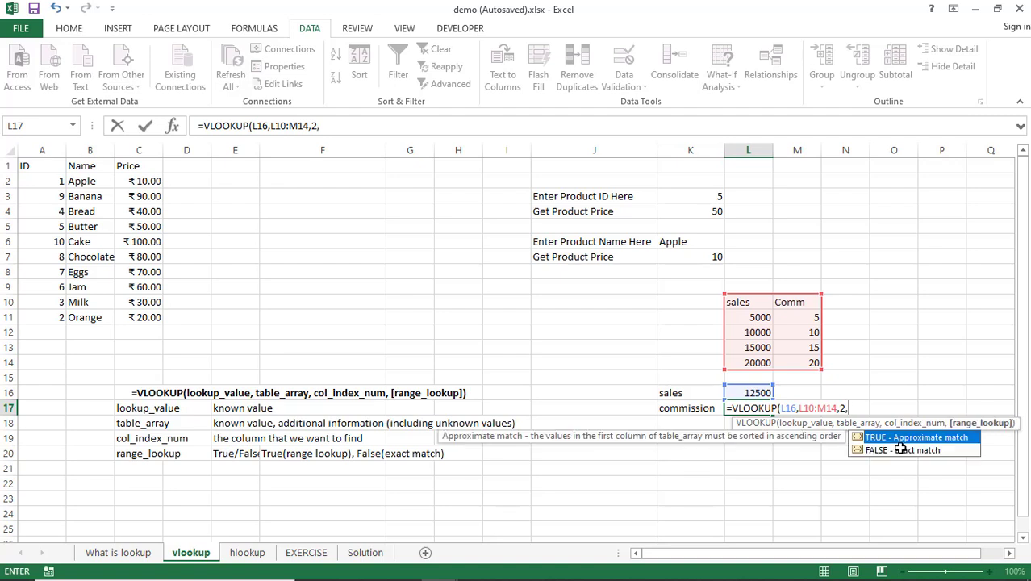
{"action": "double_click", "coordinate": [900, 449]}
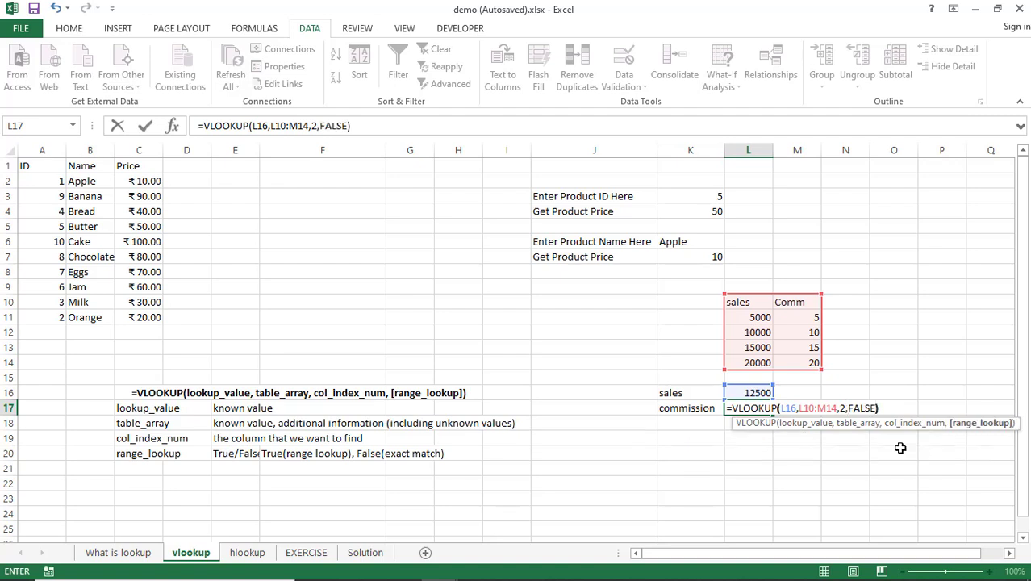
{"action": "key", "text": "Return"}
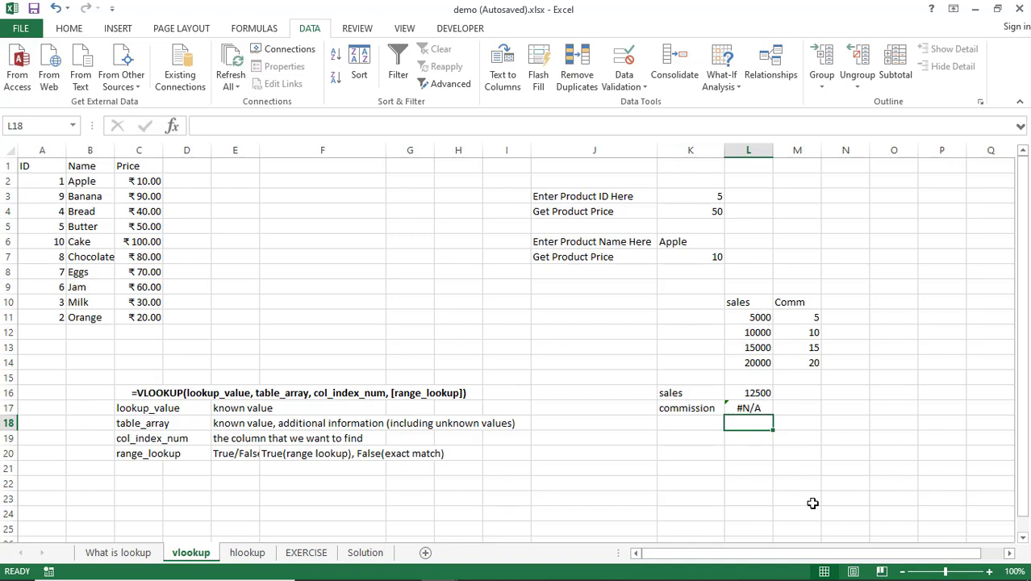
Step: Look up the commission by approximate match in L18 with =VLOOKUP(L16,L10:M14,2,TRUE), and review the range_lookup note in row 20
{"action": "type", "text": "=vl"}
{"action": "key", "text": "Tab"}
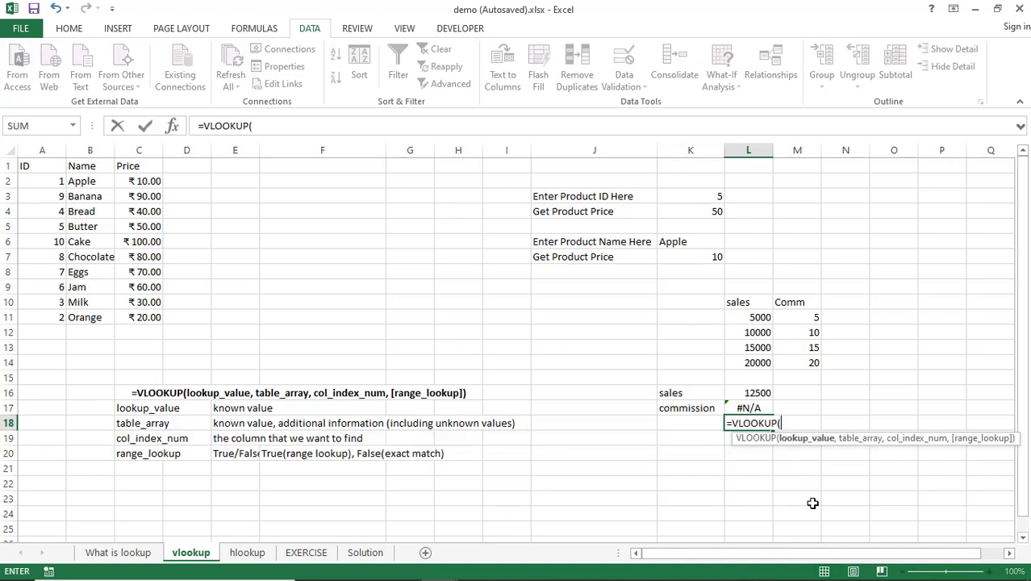
{"action": "left_click", "coordinate": [760, 392]}
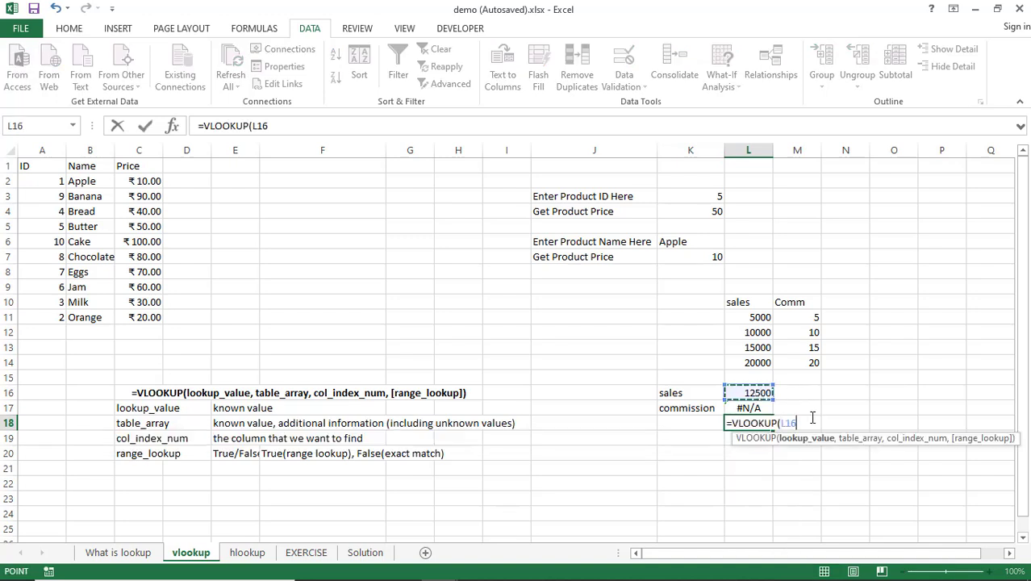
{"action": "type", "text": ","}
{"action": "left_click_drag", "start_coordinate": [743, 302], "coordinate": [817, 364]}
{"action": "type", "text": ","}
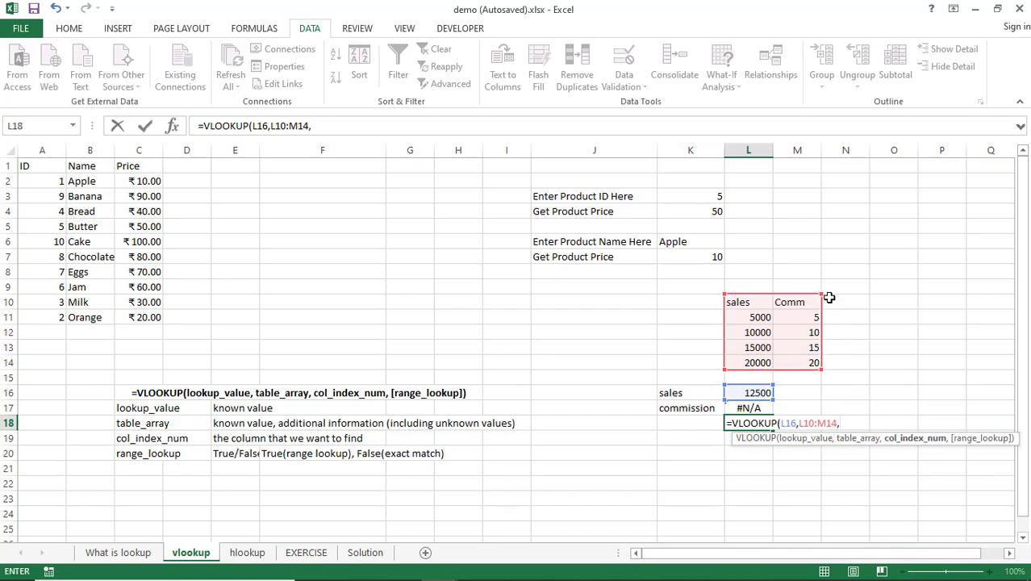
{"action": "type", "text": "2,"}
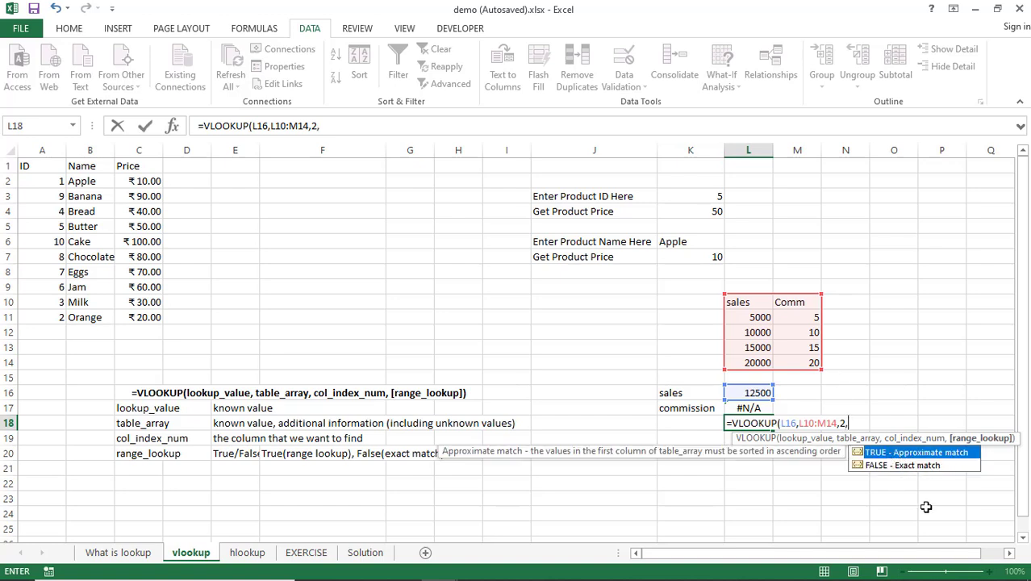
{"action": "key", "text": "Tab"}
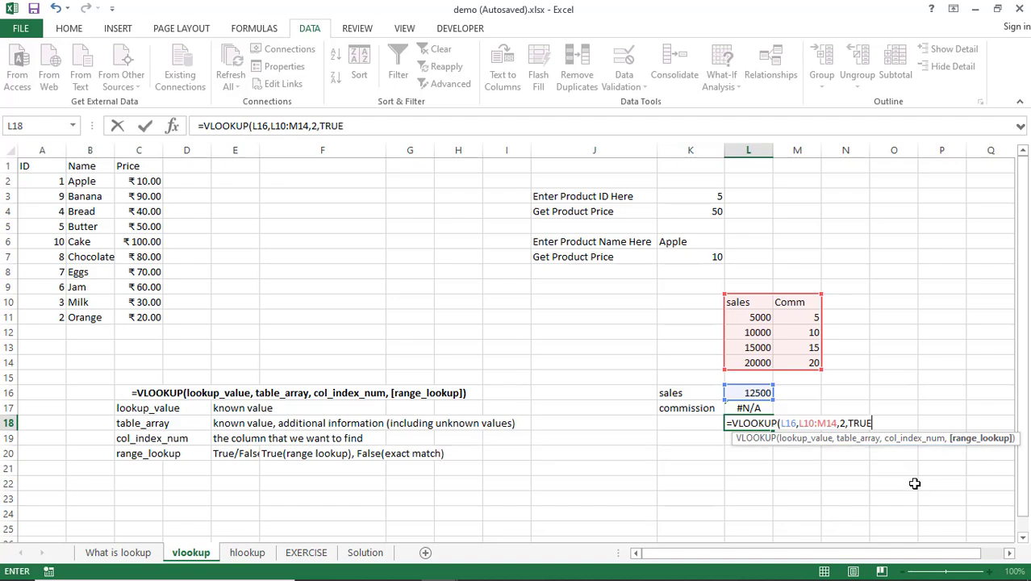
{"action": "key", "text": "Return"}
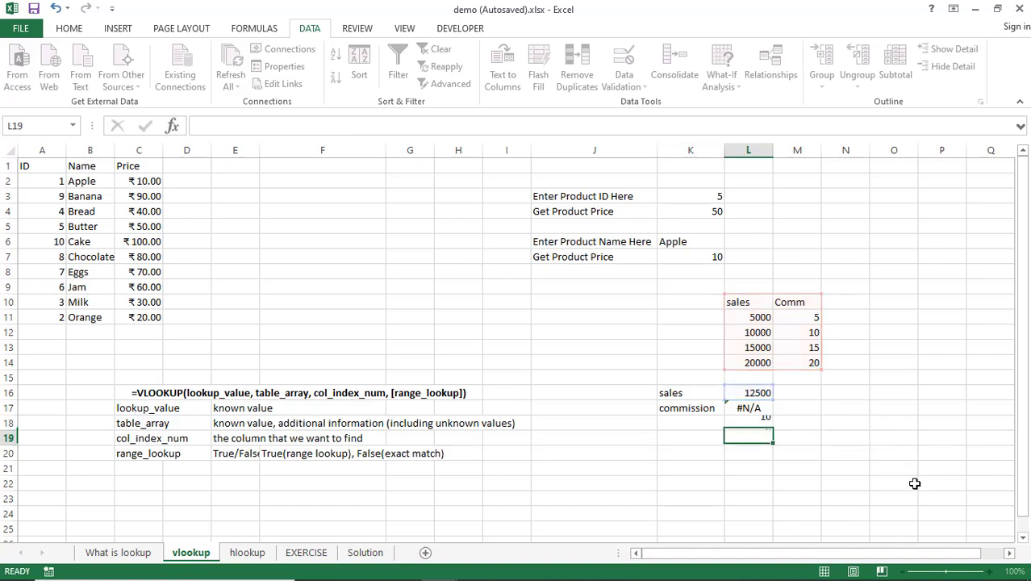
{"action": "left_click", "coordinate": [766, 424]}
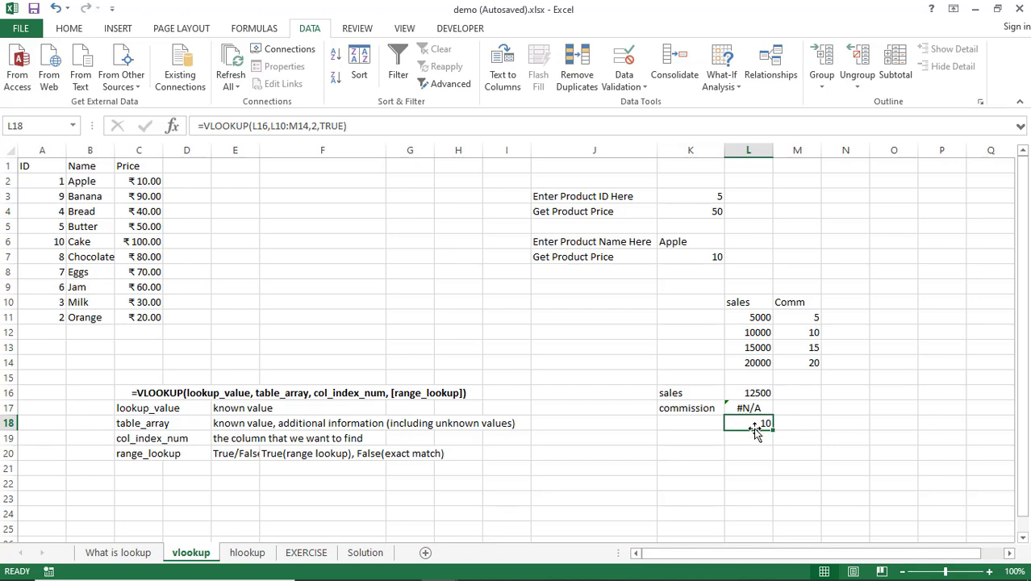
{"action": "left_click_drag", "start_coordinate": [138, 453], "coordinate": [378, 454]}
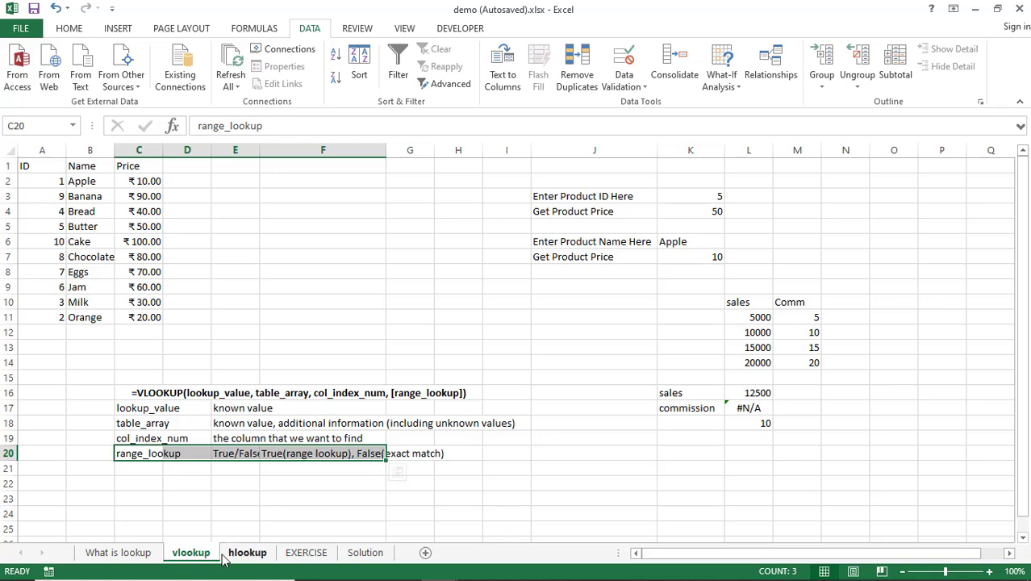
Step: Open the hlookup sheet and examine the English month headings and the two rows of Tamil month names in B1:N3
{"action": "left_click", "coordinate": [246, 553]}
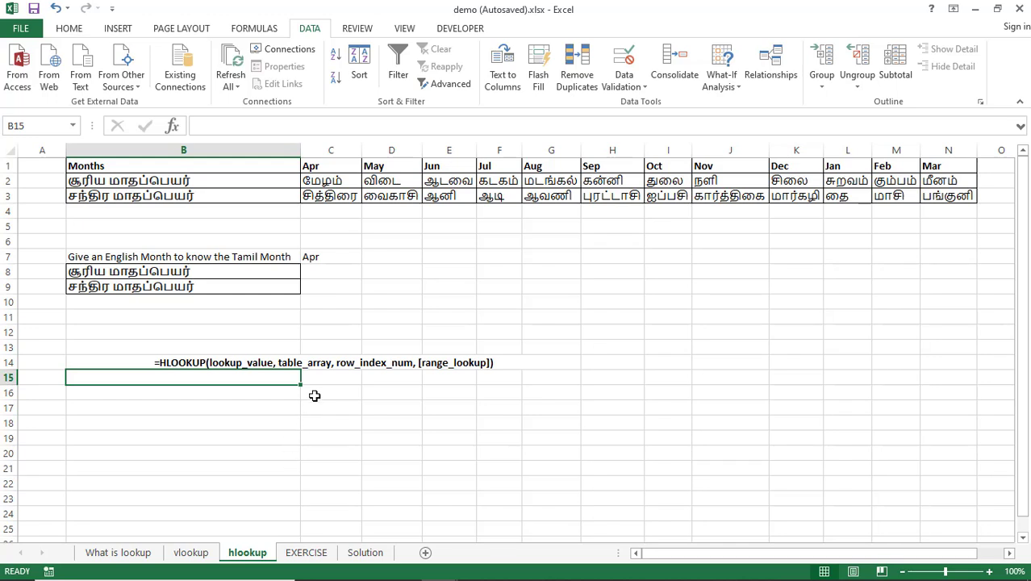
{"action": "left_click_drag", "start_coordinate": [174, 165], "coordinate": [929, 163]}
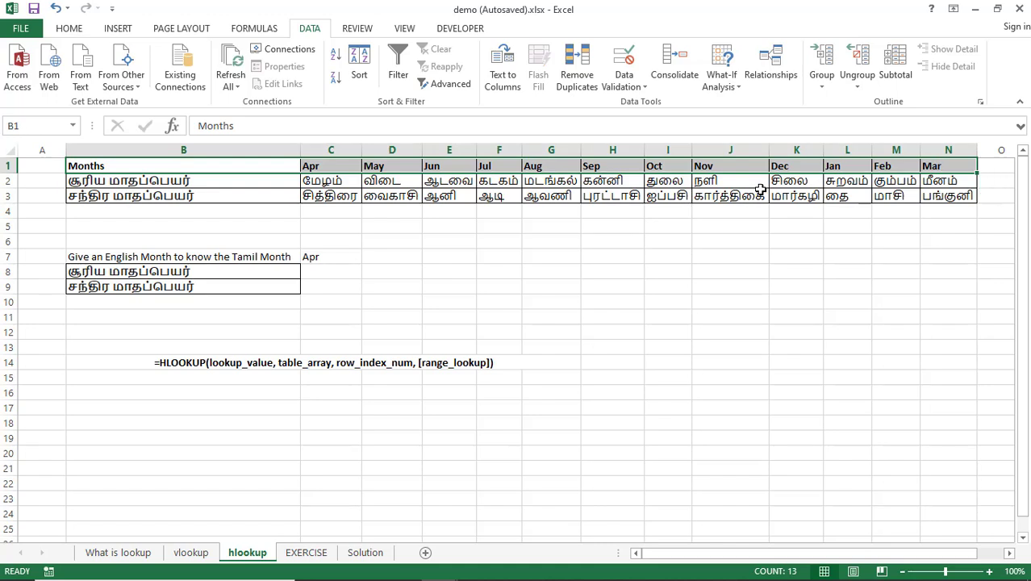
{"action": "left_click_drag", "start_coordinate": [329, 184], "coordinate": [944, 192]}
{"action": "left_click_drag", "start_coordinate": [331, 195], "coordinate": [964, 198]}
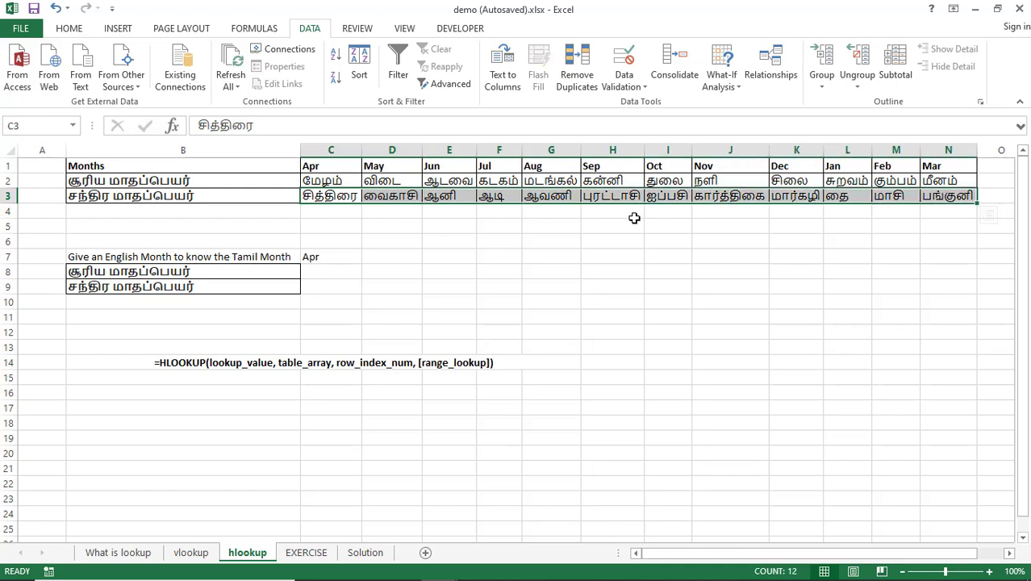
{"action": "left_click_drag", "start_coordinate": [335, 180], "coordinate": [931, 182]}
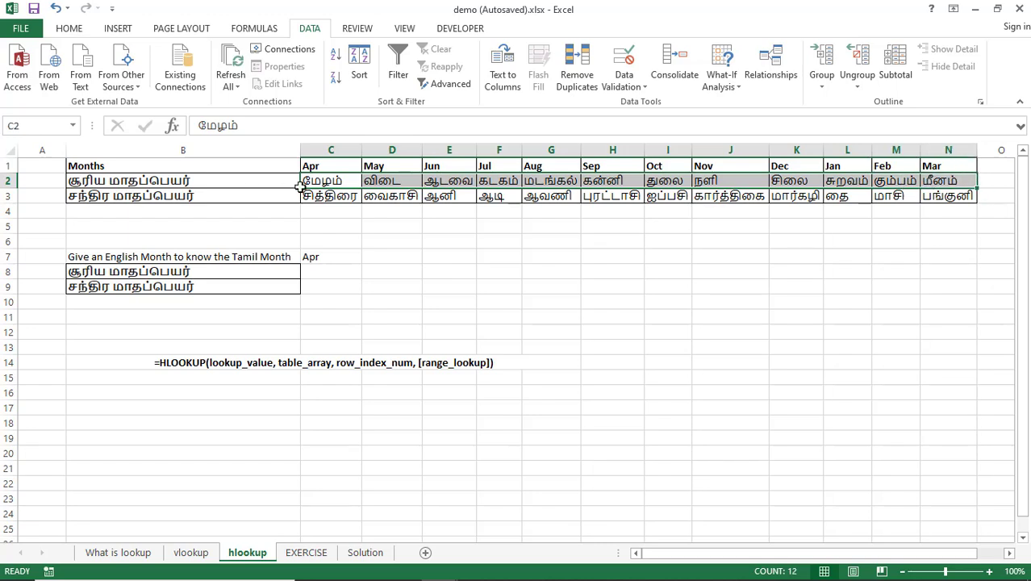
Step: Look up the first Tamil month name for the English month in C8 with =HLOOKUP(C7,B1:N3,2,FALSE)
{"action": "left_click", "coordinate": [335, 260]}
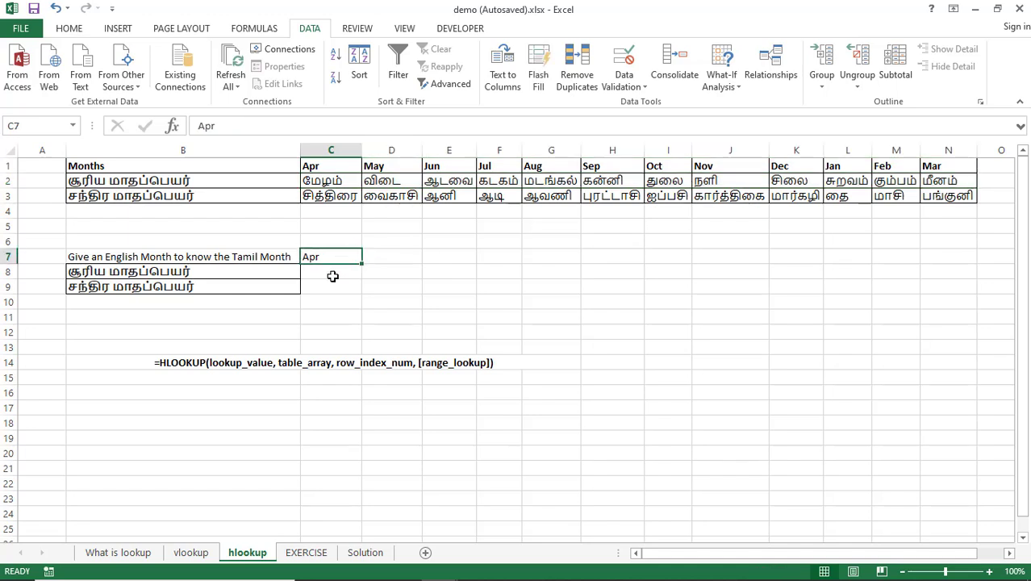
{"action": "left_click", "coordinate": [332, 276]}
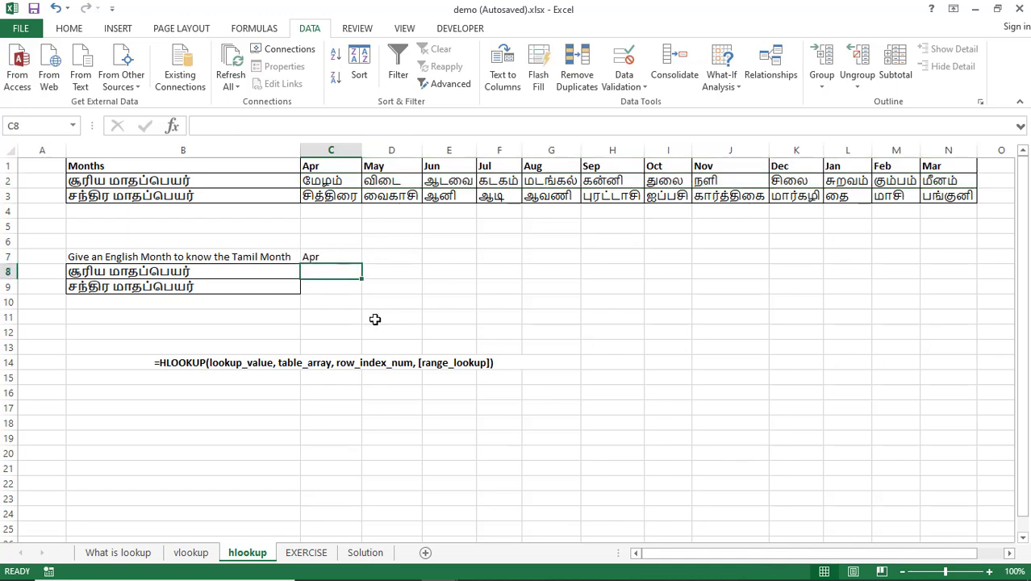
{"action": "type", "text": "=hl"}
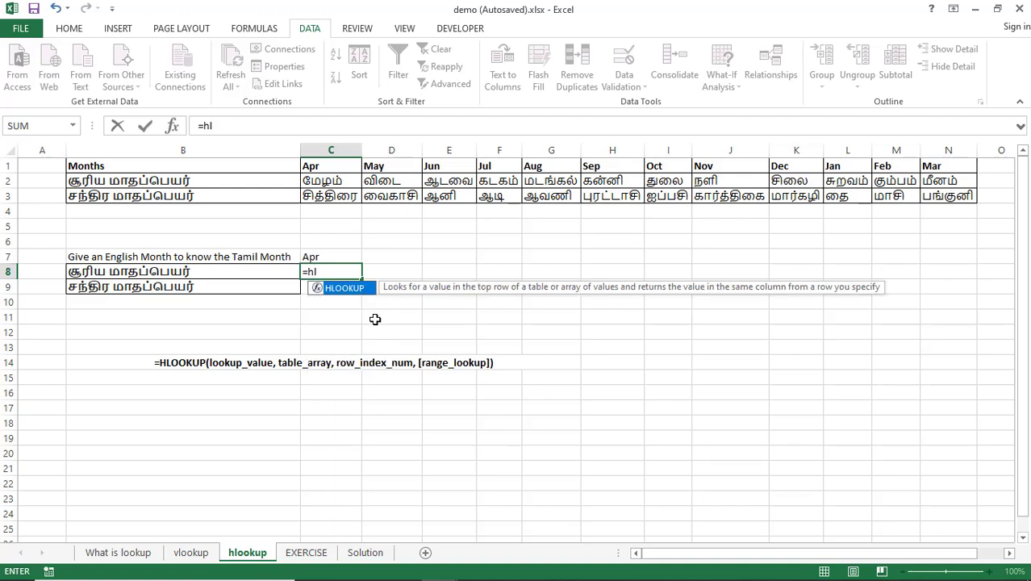
{"action": "key", "text": "Tab"}
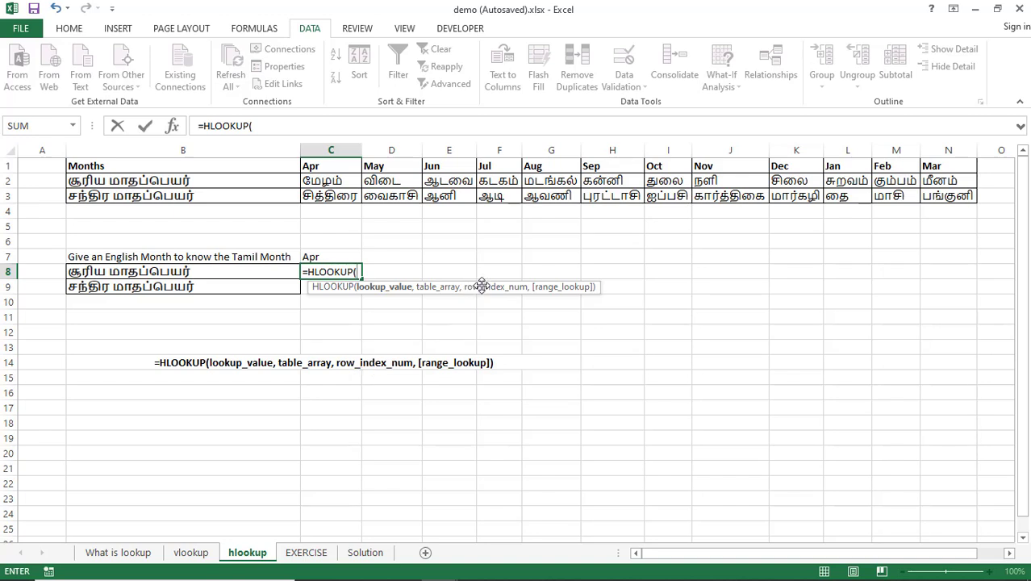
{"action": "left_click", "coordinate": [320, 256]}
{"action": "type", "text": ","}
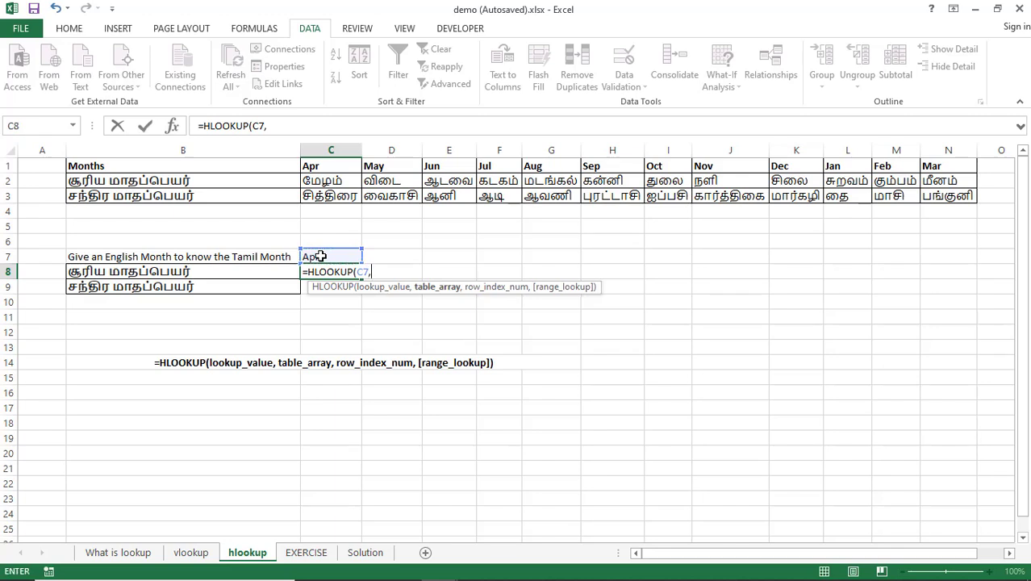
{"action": "left_click_drag", "start_coordinate": [159, 165], "coordinate": [958, 200]}
{"action": "type", "text": ","}
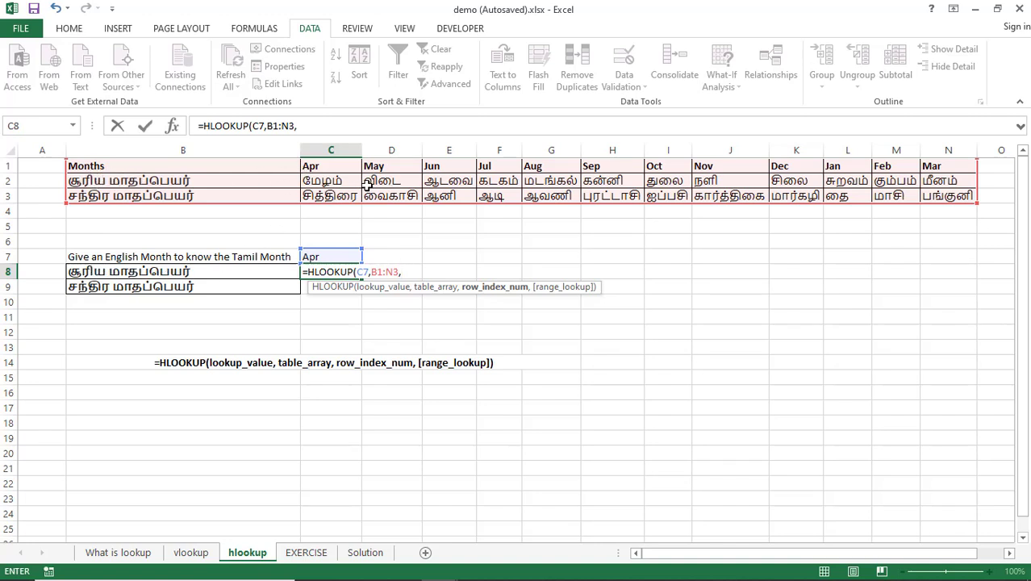
{"action": "type", "text": "2,"}
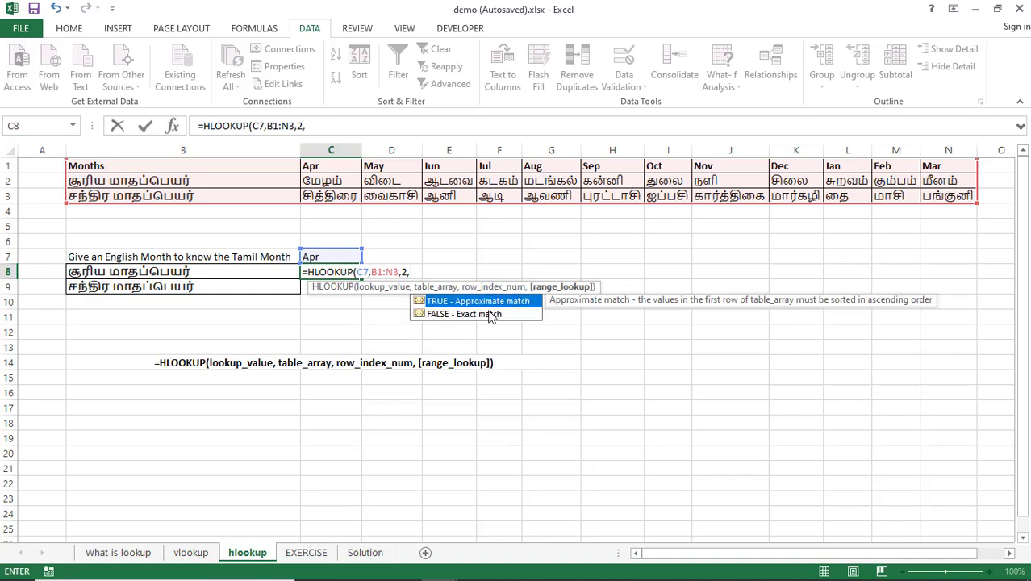
{"action": "double_click", "coordinate": [491, 314]}
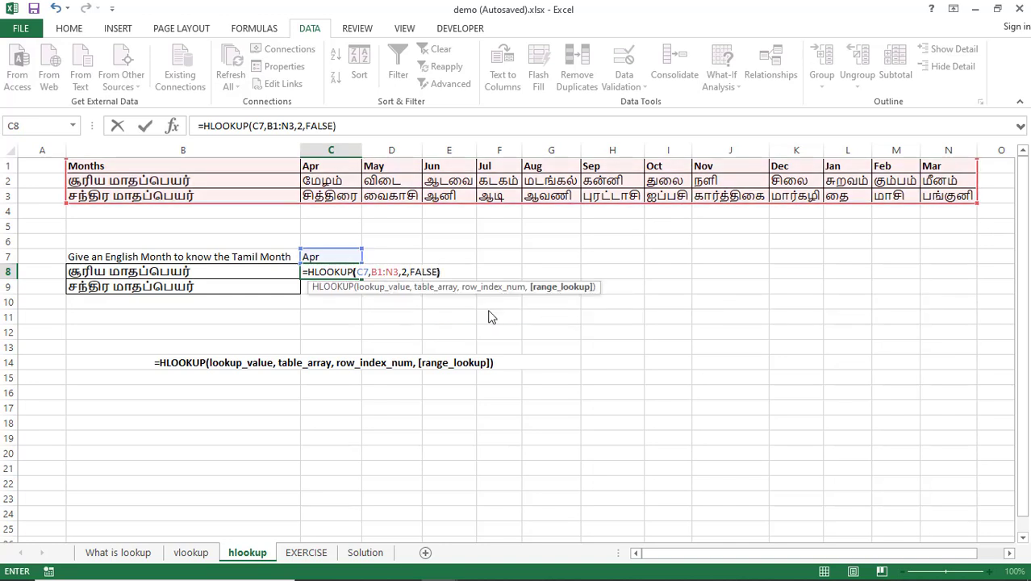
{"action": "key", "text": "Return"}
{"action": "left_click", "coordinate": [333, 275]}
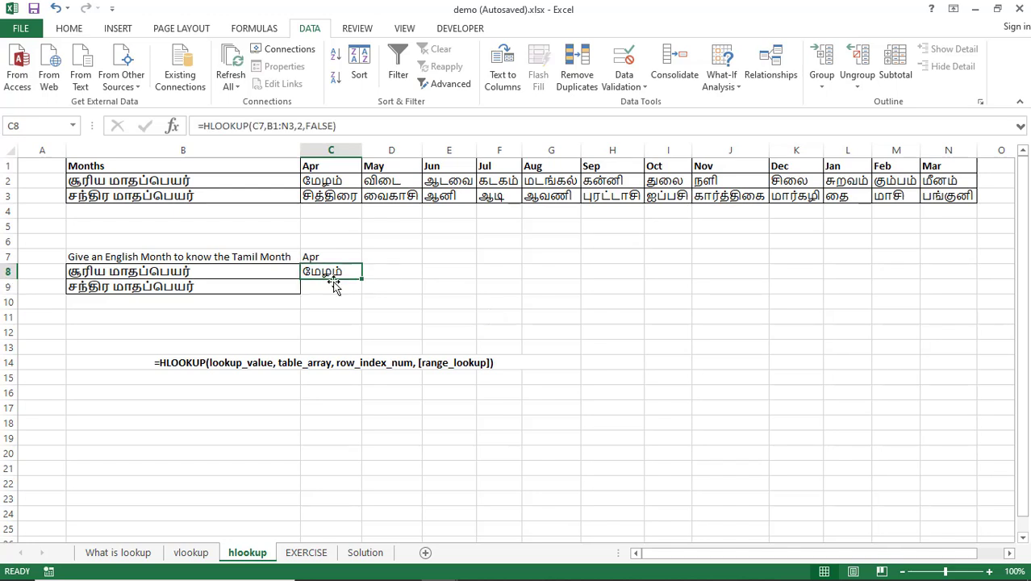
Step: Look up the second Tamil month name for the English month in C9 with =HLOOKUP(C7,B1:N3,3,FALSE)
{"action": "left_click", "coordinate": [335, 291]}
{"action": "type", "text": "=v"}
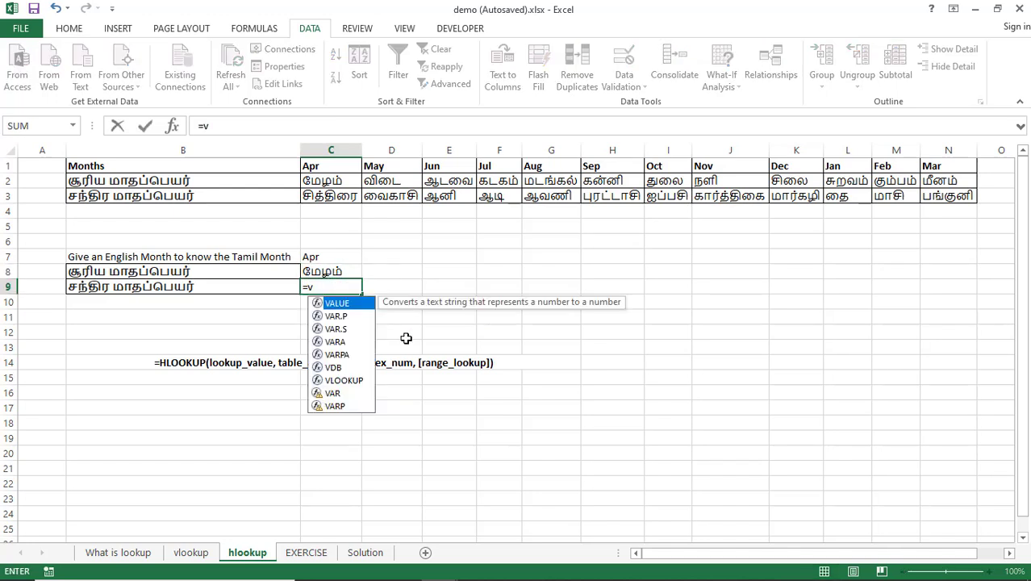
{"action": "key", "text": "BackSpace"}
{"action": "type", "text": "hou"}
{"action": "key", "text": "BackSpace"}
{"action": "key", "text": "BackSpace"}
{"action": "type", "text": "l"}
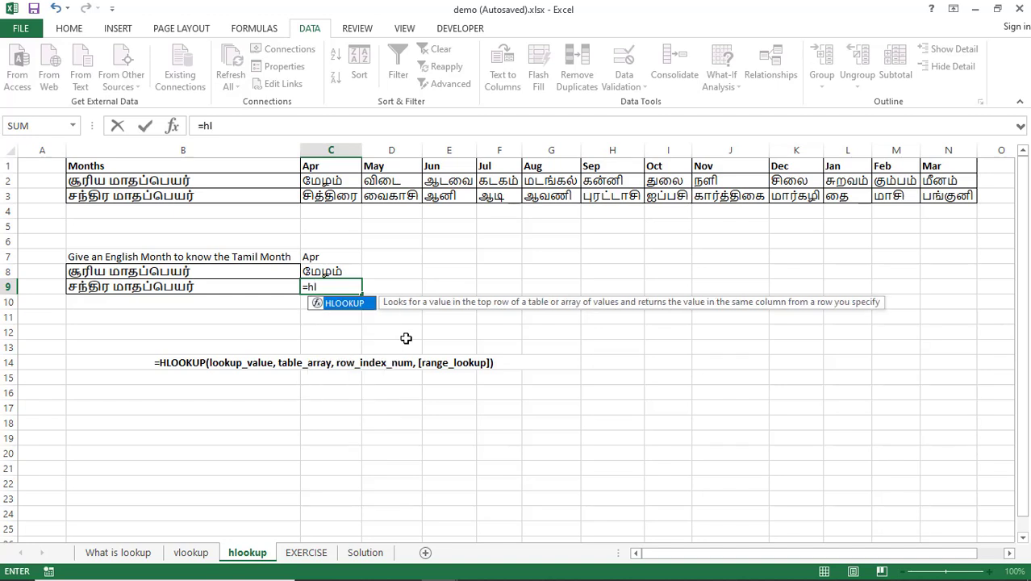
{"action": "key", "text": "Tab"}
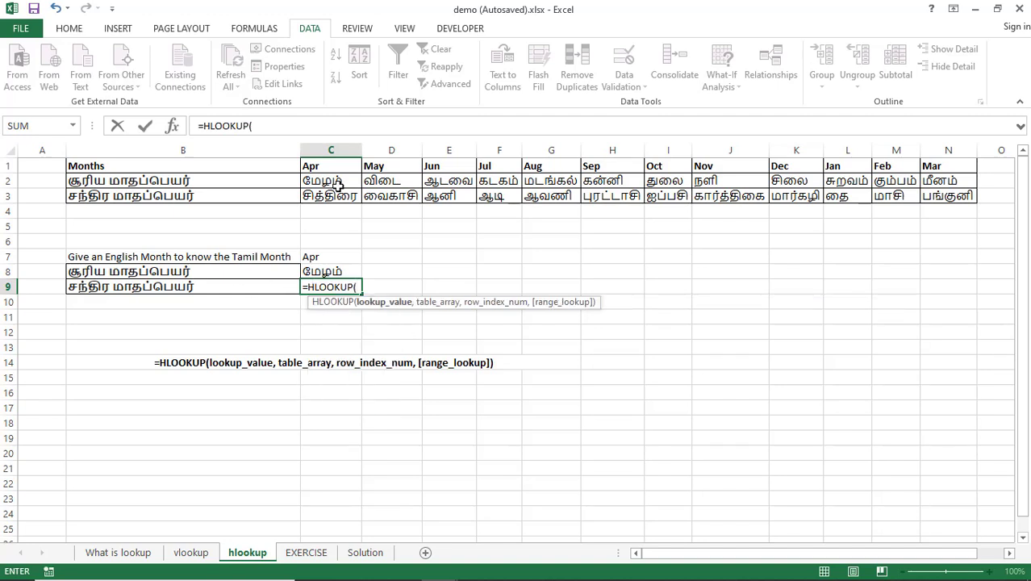
{"action": "left_click", "coordinate": [327, 255]}
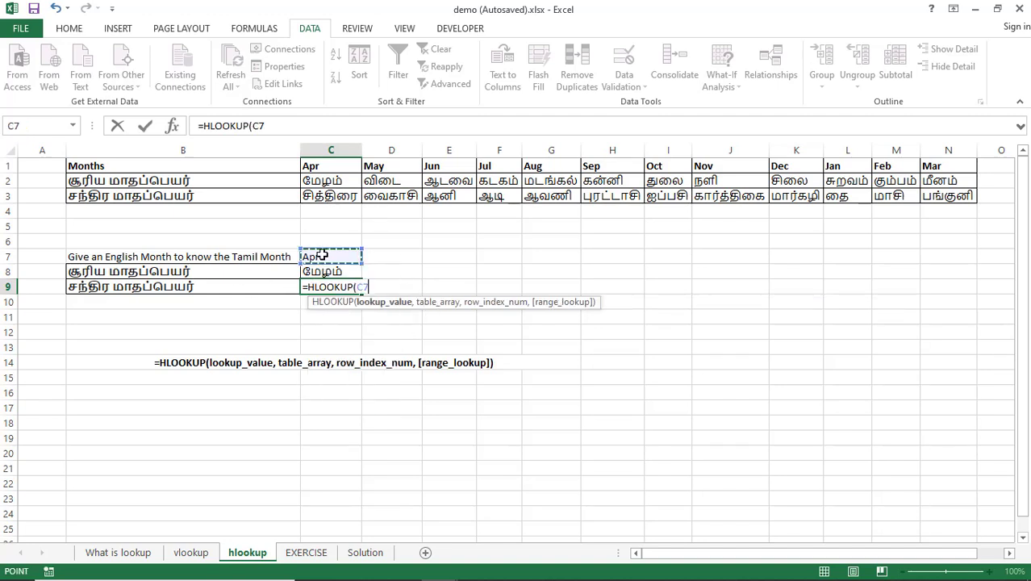
{"action": "type", "text": ","}
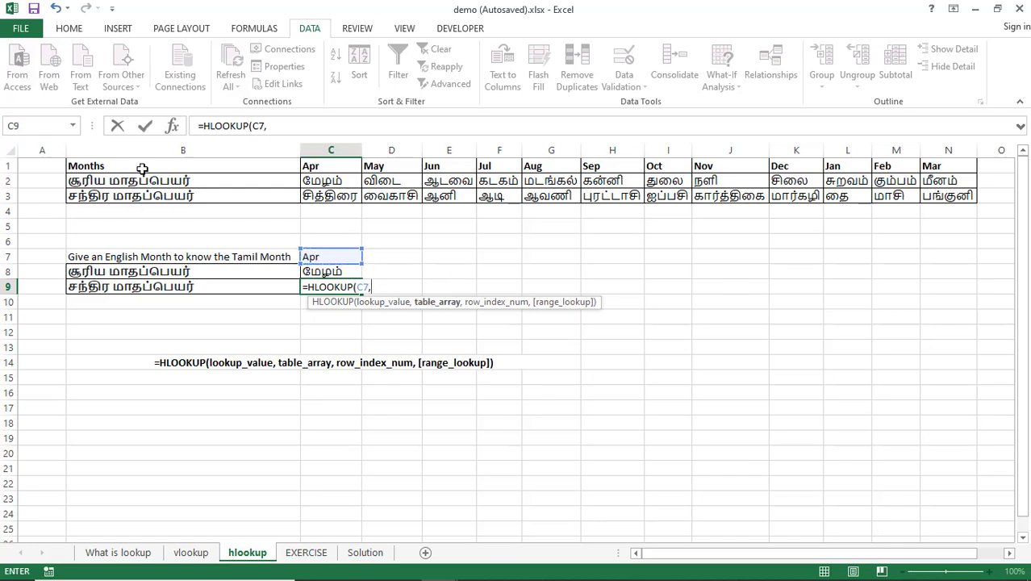
{"action": "left_click_drag", "start_coordinate": [141, 168], "coordinate": [963, 198]}
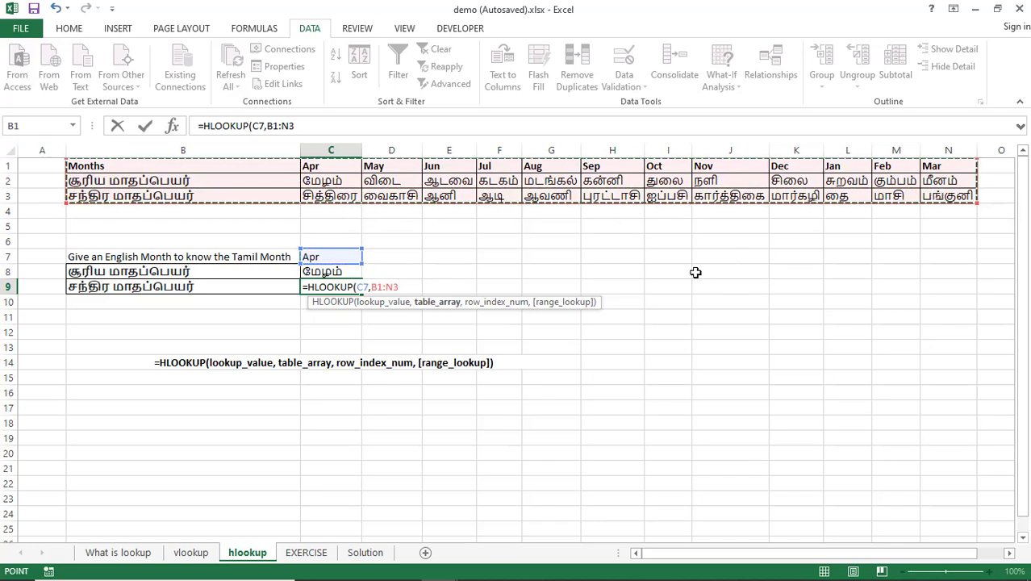
{"action": "type", "text": ","}
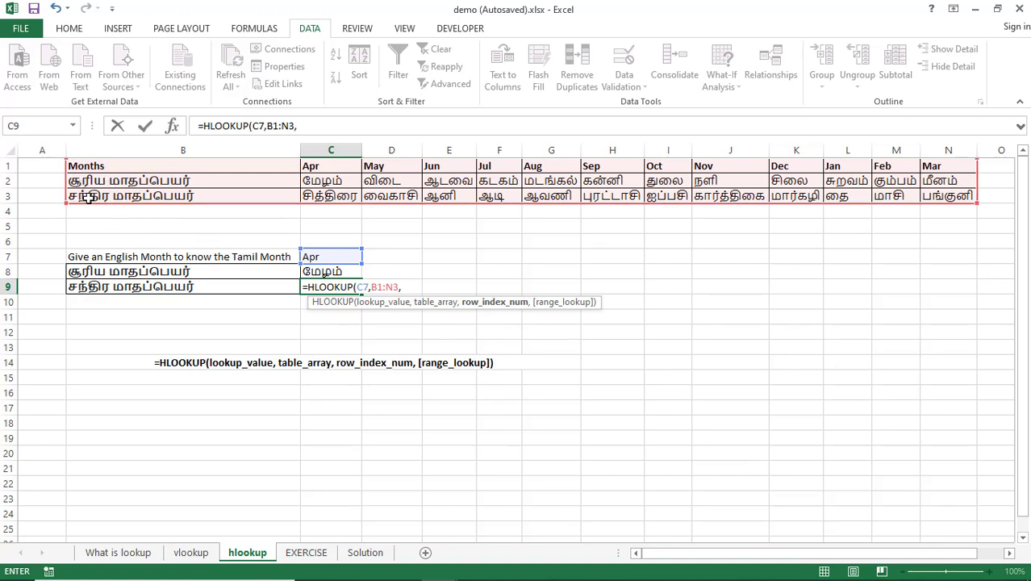
{"action": "type", "text": "3"}
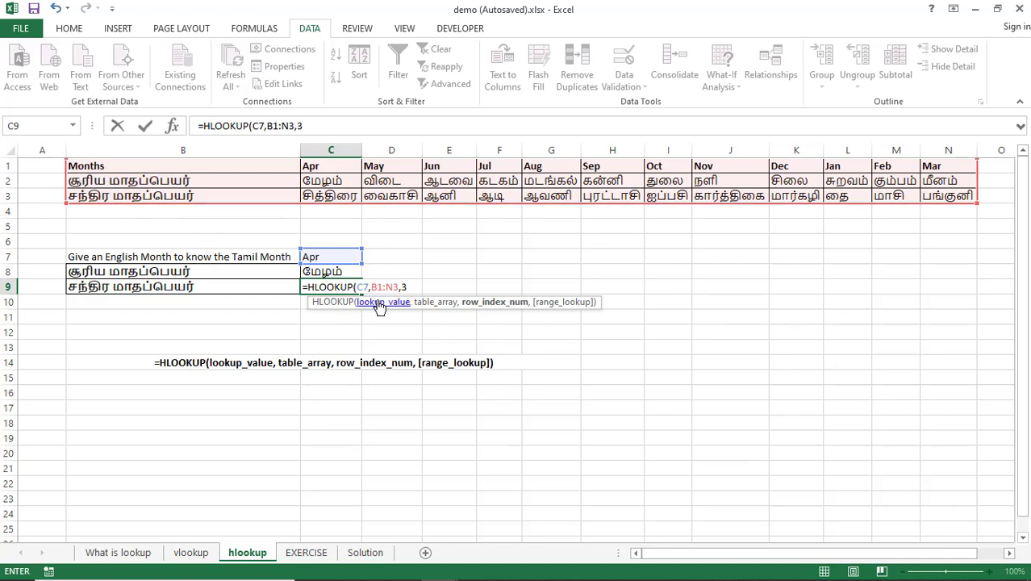
{"action": "type", "text": ","}
{"action": "key", "text": "Down"}
{"action": "key", "text": "Tab"}
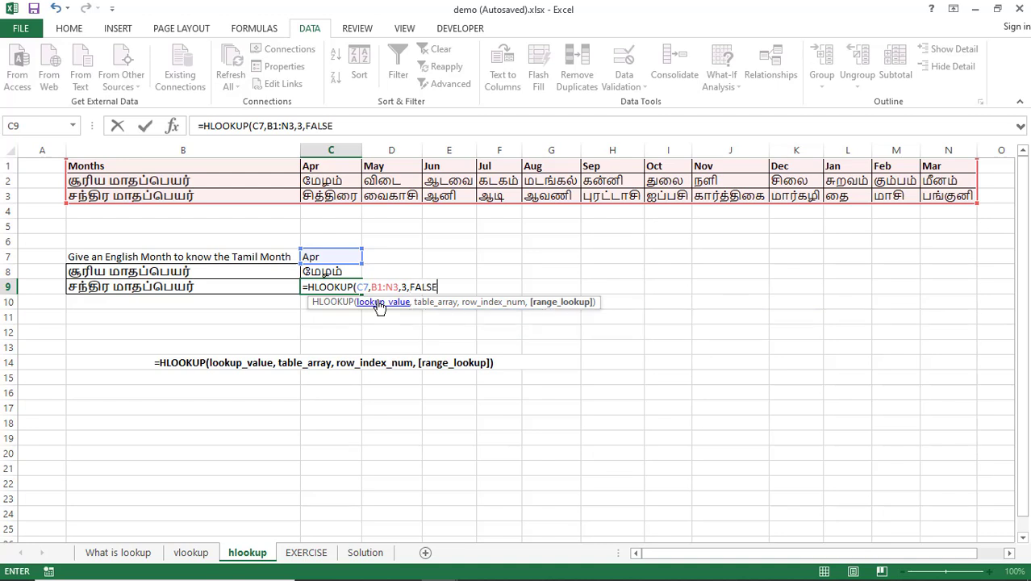
{"action": "type", "text": ")"}
{"action": "key", "text": "Return"}
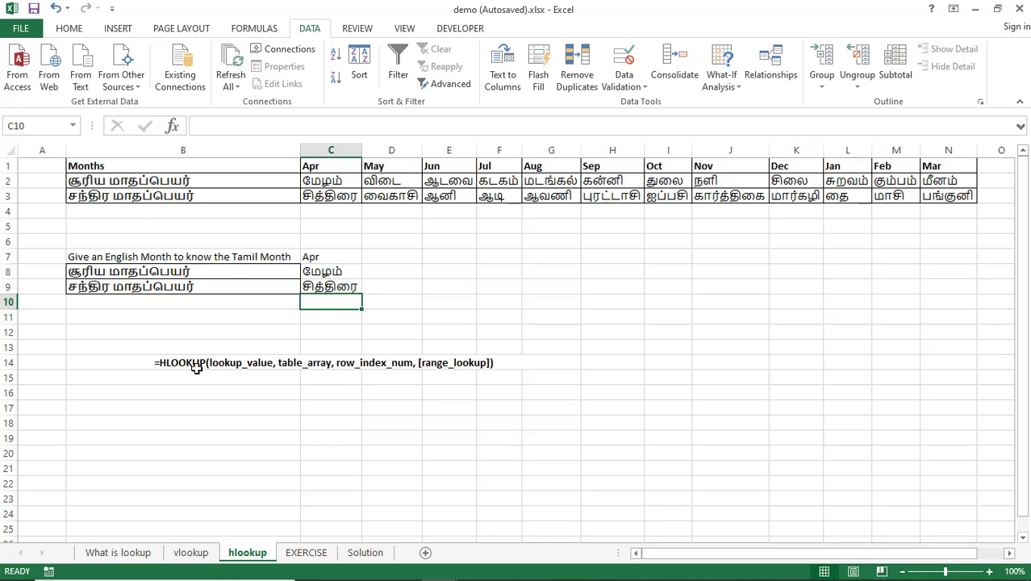
Step: Review the known and unknown value notes in C16:C17 and the vlookup type in A11 on the What is lookup sheet
{"action": "left_click", "coordinate": [117, 553]}
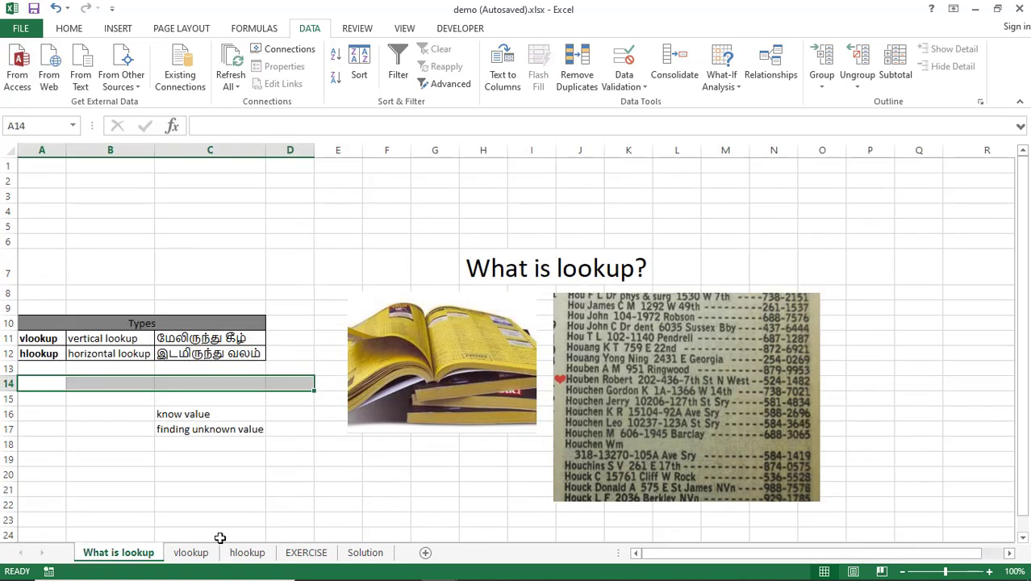
{"action": "left_click", "coordinate": [177, 415]}
{"action": "left_click", "coordinate": [209, 430]}
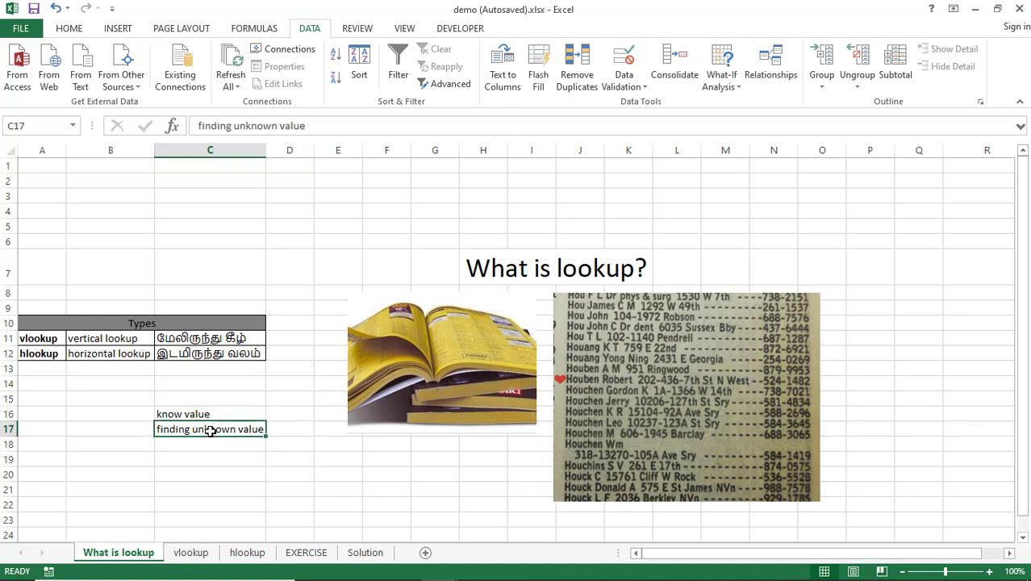
{"action": "left_click", "coordinate": [46, 339]}
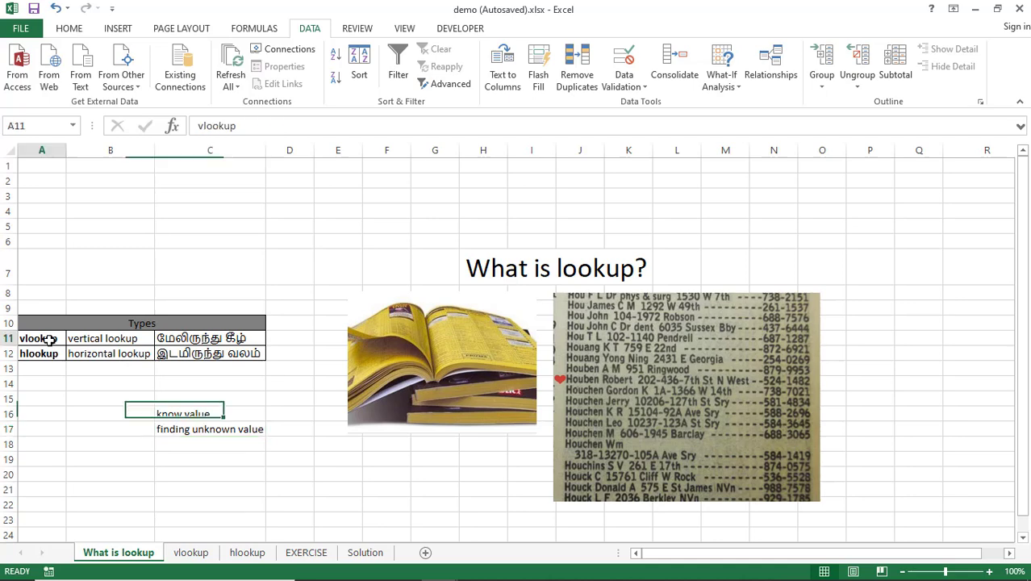
Step: Review the vertical layout of the product table in A1:C11 on the vlookup sheet, including its Name and Price columns
{"action": "left_click", "coordinate": [197, 555]}
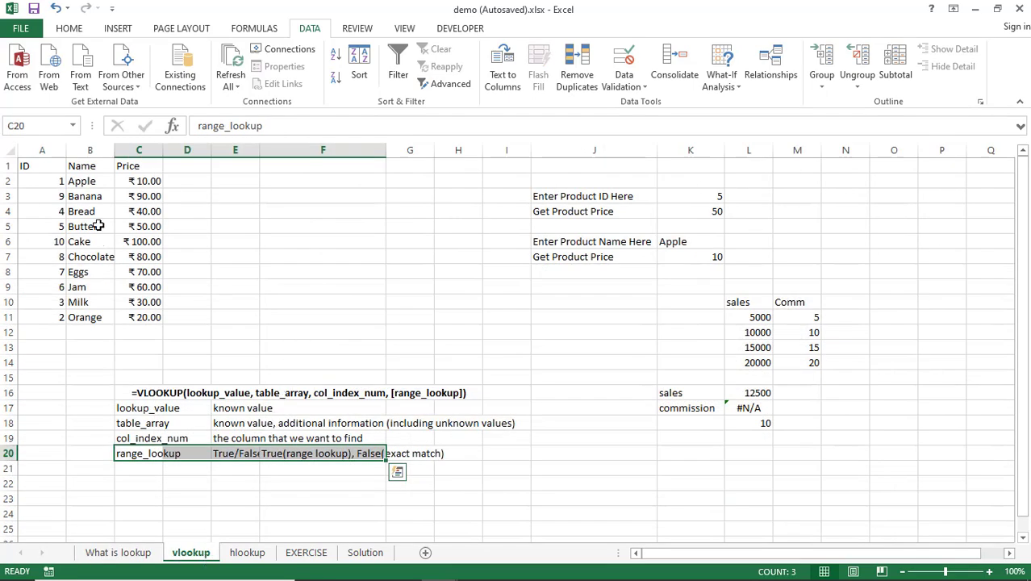
{"action": "left_click_drag", "start_coordinate": [51, 165], "coordinate": [136, 321]}
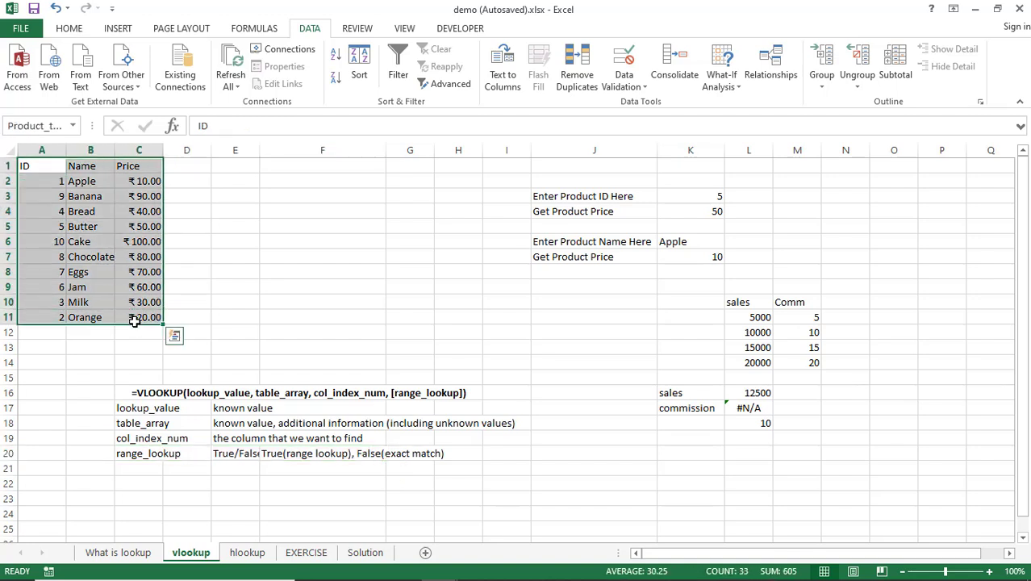
{"action": "left_click", "coordinate": [94, 184]}
{"action": "left_click", "coordinate": [156, 179]}
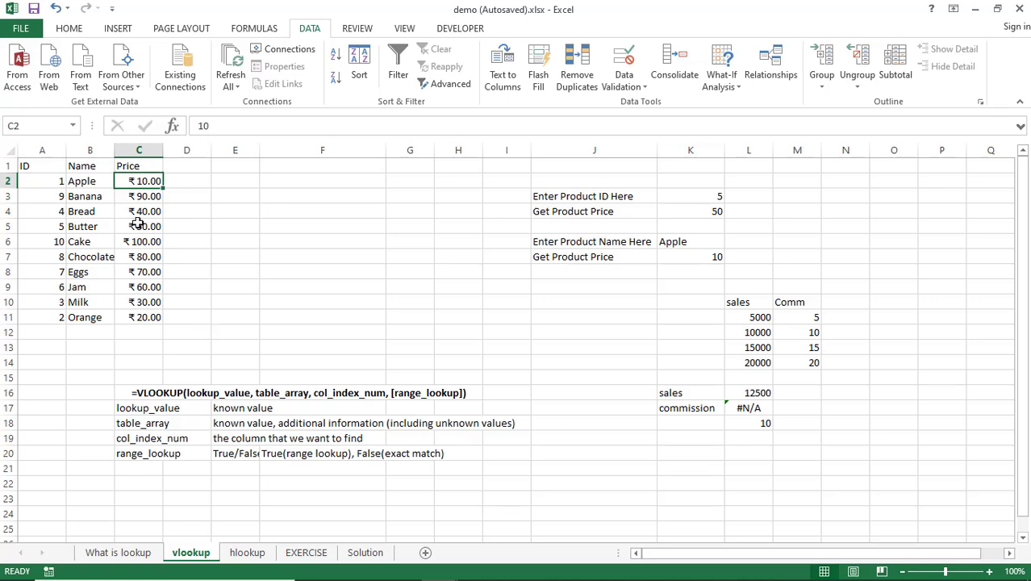
{"action": "left_click_drag", "start_coordinate": [83, 166], "coordinate": [95, 318]}
{"action": "left_click_drag", "start_coordinate": [138, 150], "coordinate": [136, 292]}
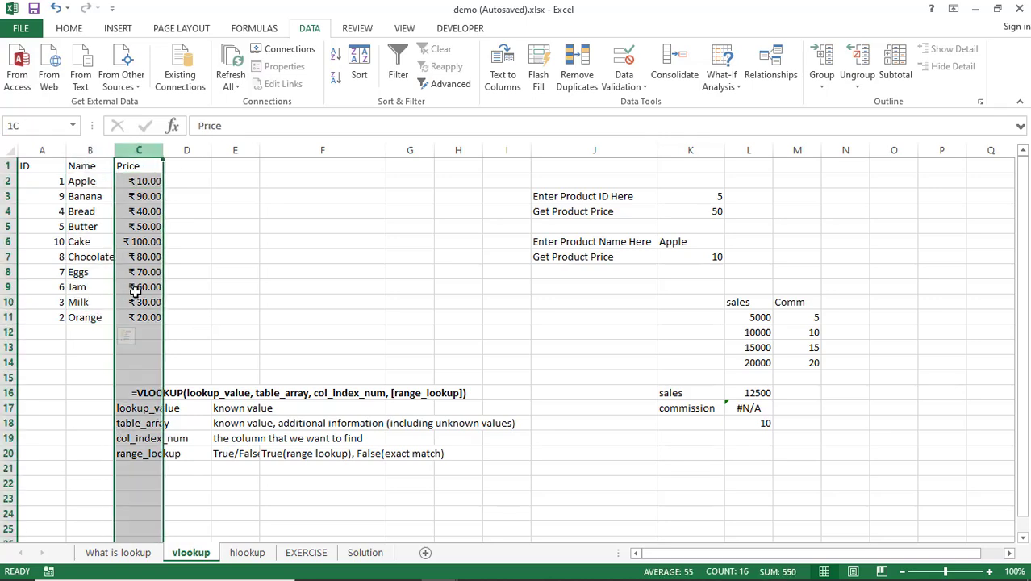
Step: Review the horizontal layout of the two Tamil month rows, 2 and 3, on the hlookup sheet
{"action": "left_click", "coordinate": [242, 553]}
{"action": "left_click", "coordinate": [114, 179]}
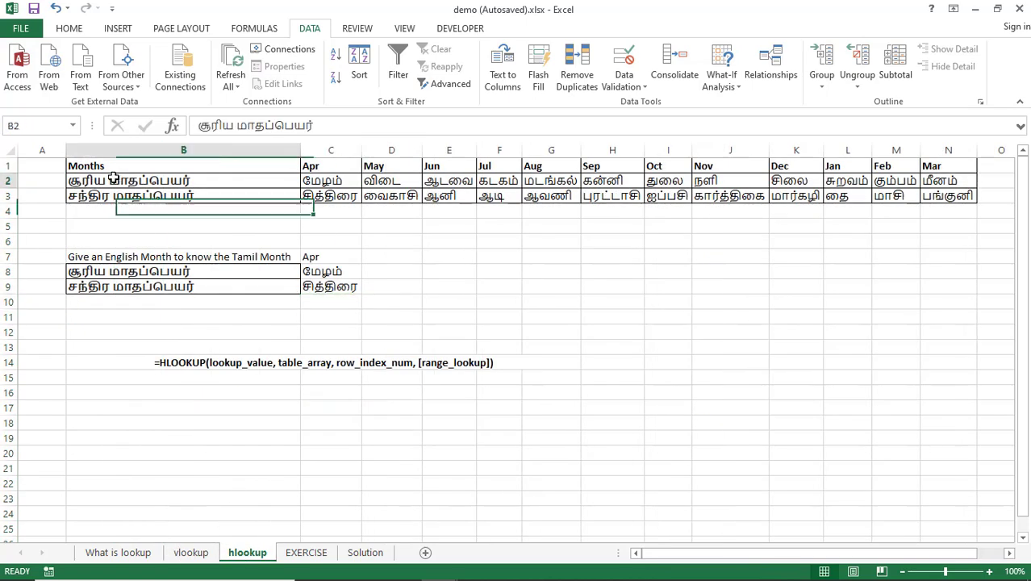
{"action": "left_click_drag", "start_coordinate": [114, 179], "coordinate": [935, 180]}
{"action": "left_click_drag", "start_coordinate": [246, 198], "coordinate": [899, 208]}
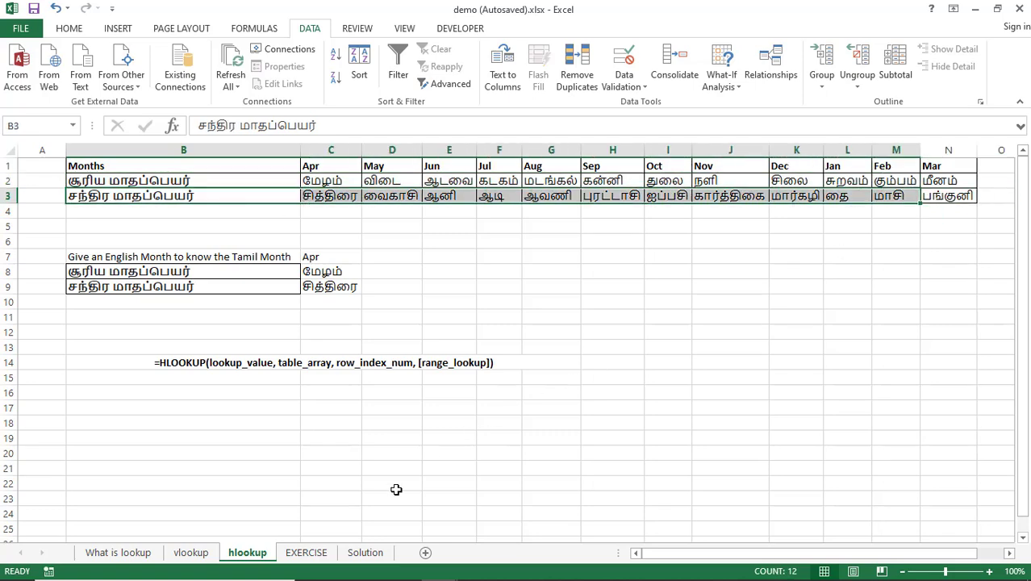
Step: Open the EXERCISE sheet and examine the product price table in A1:C11 and the sales commission table in E1:O2
{"action": "left_click", "coordinate": [308, 553]}
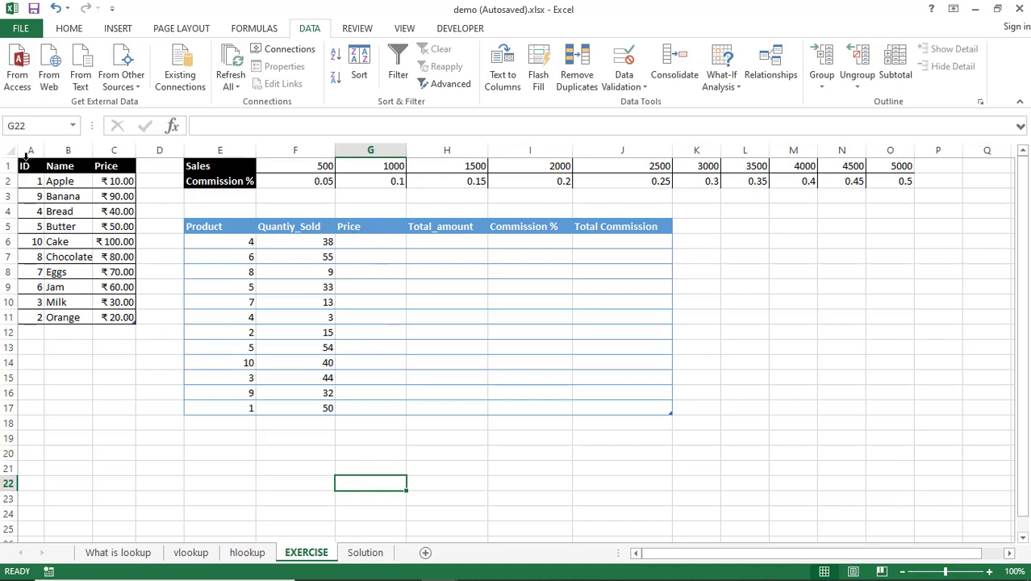
{"action": "left_click_drag", "start_coordinate": [26, 166], "coordinate": [111, 317]}
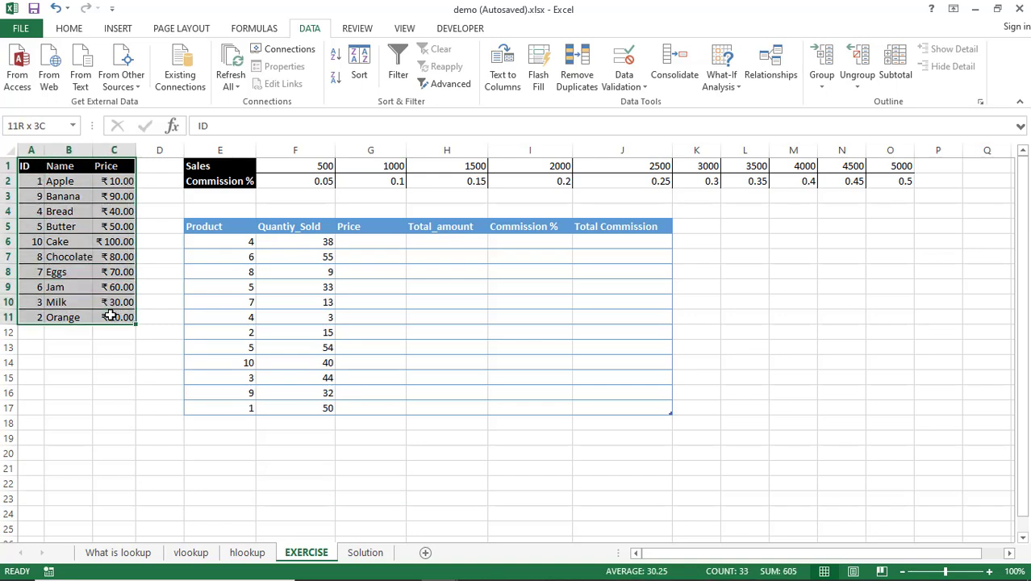
{"action": "left_click_drag", "start_coordinate": [62, 182], "coordinate": [35, 302]}
{"action": "left_click_drag", "start_coordinate": [108, 182], "coordinate": [113, 317]}
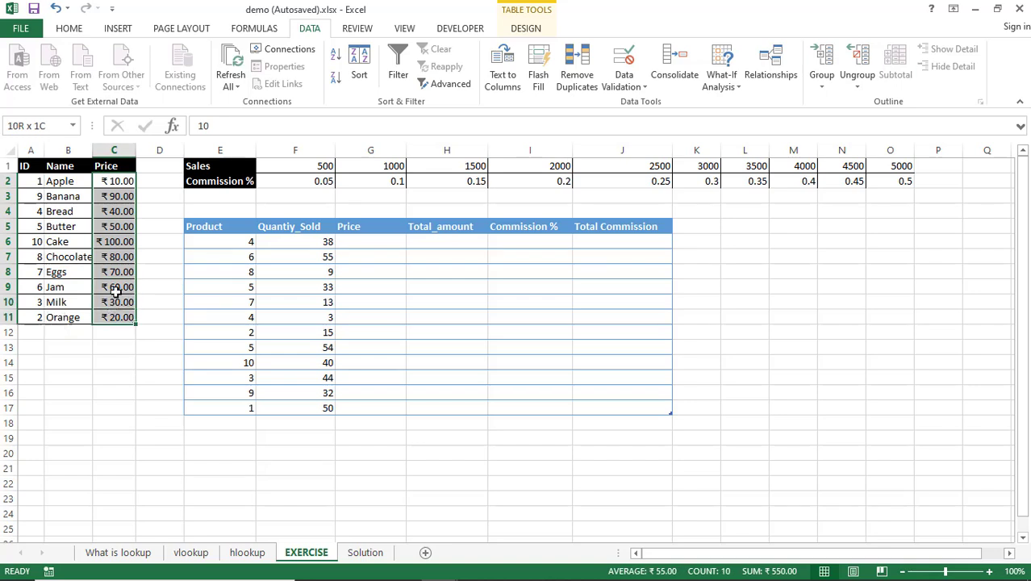
{"action": "left_click_drag", "start_coordinate": [202, 166], "coordinate": [904, 179]}
{"action": "left_click_drag", "start_coordinate": [307, 166], "coordinate": [897, 166]}
{"action": "left_click_drag", "start_coordinate": [330, 181], "coordinate": [898, 181]}
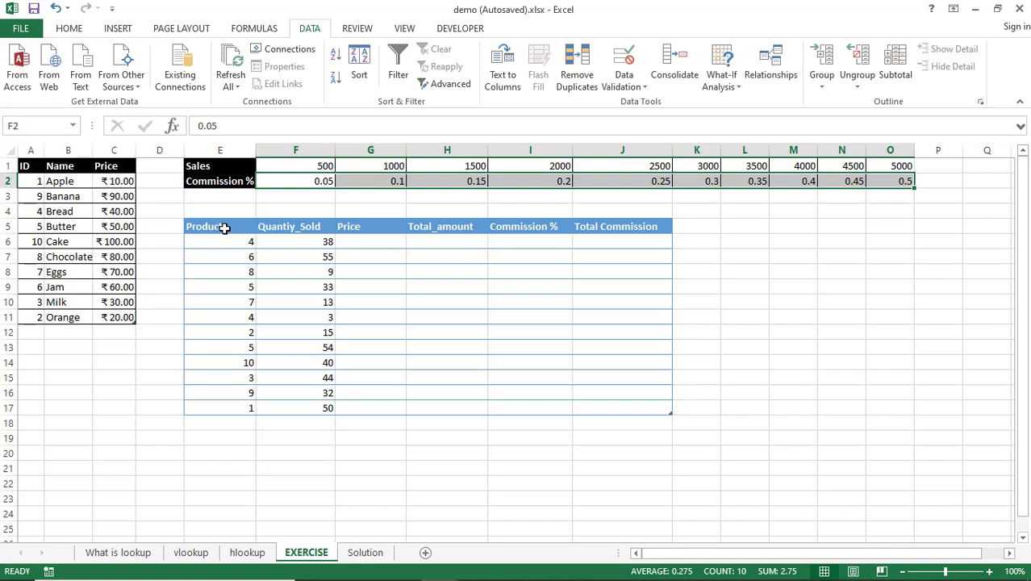
Step: Examine the exercise table in E5:J17 and relate the product ID in E6 to the price list A1:C11 for Price cell G6
{"action": "left_click_drag", "start_coordinate": [218, 226], "coordinate": [624, 408]}
{"action": "left_click_drag", "start_coordinate": [212, 244], "coordinate": [224, 393]}
{"action": "left_click_drag", "start_coordinate": [318, 242], "coordinate": [316, 407]}
{"action": "left_click", "coordinate": [366, 240]}
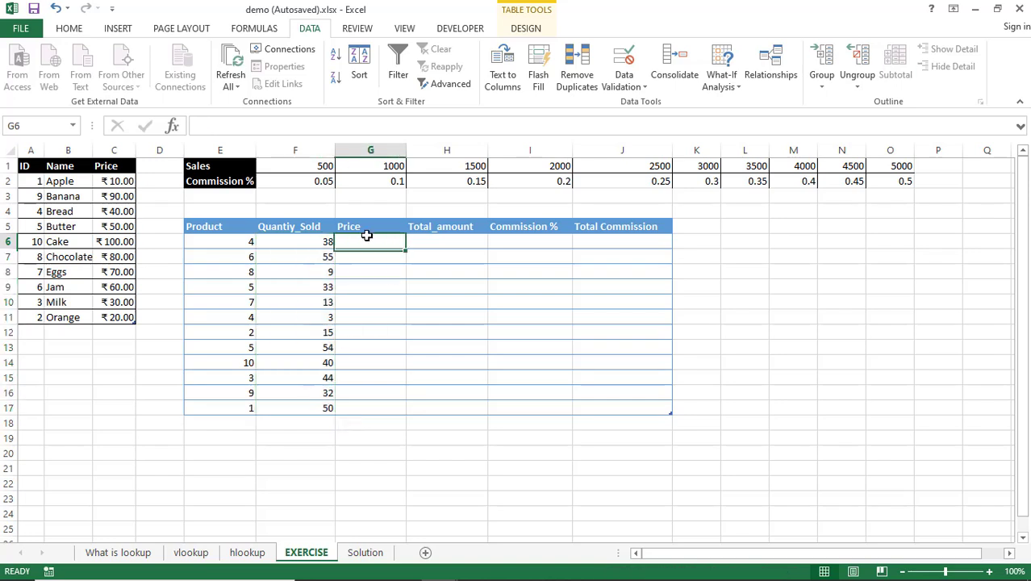
{"action": "left_click_drag", "start_coordinate": [28, 166], "coordinate": [128, 314]}
{"action": "left_click", "coordinate": [242, 241]}
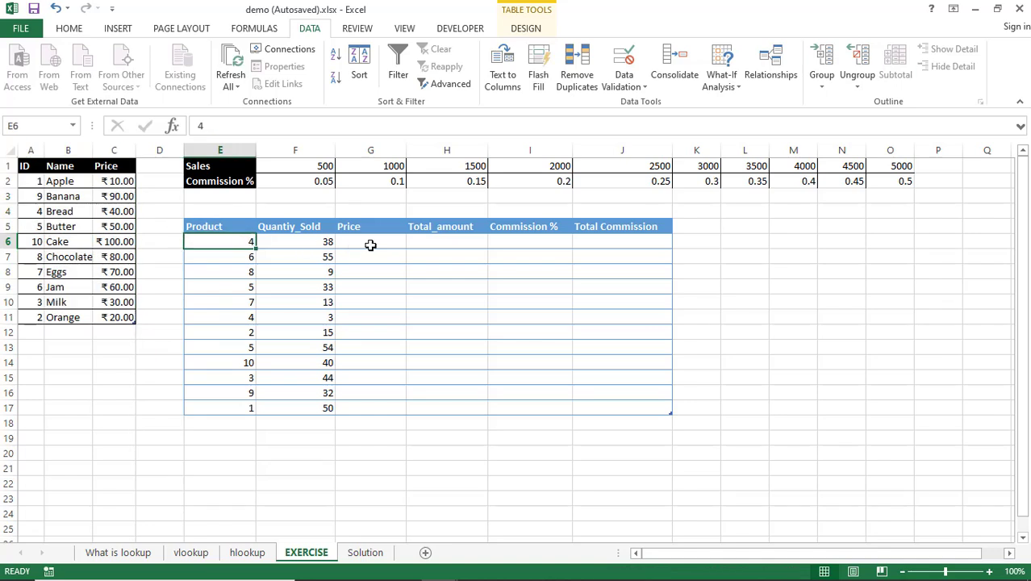
{"action": "left_click", "coordinate": [372, 243]}
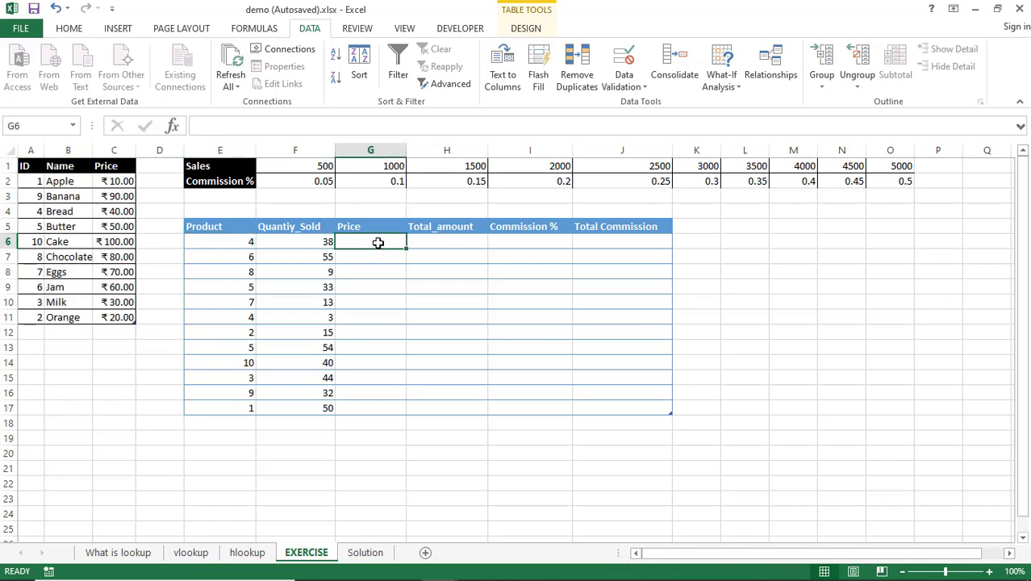
Step: Examine how Total_amount, Commission % and Total Commission in row 6 relate to Quantiy_Sold, Price and the commission table in F1:O2
{"action": "left_click", "coordinate": [456, 241]}
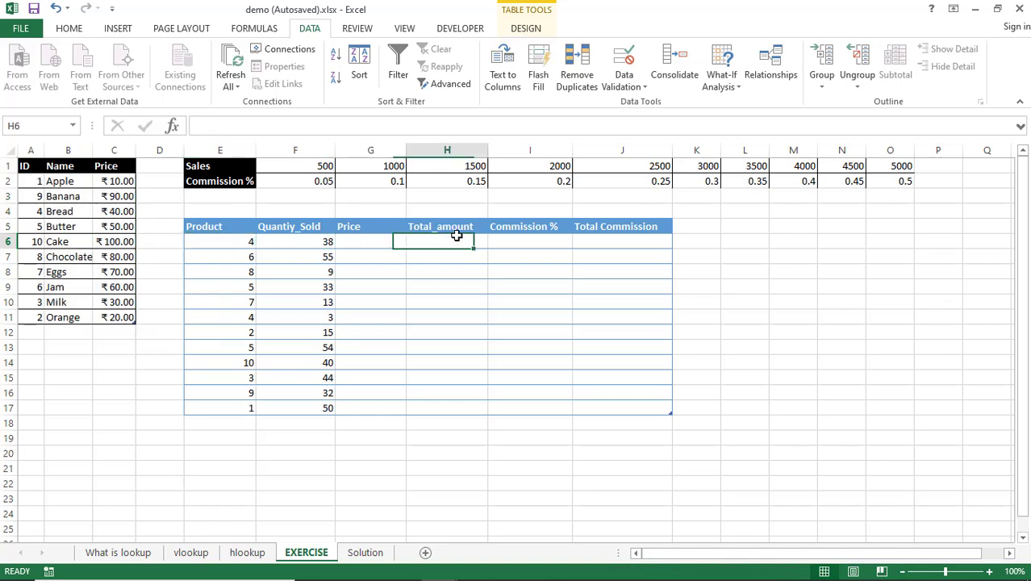
{"action": "left_click", "coordinate": [306, 241]}
{"action": "left_click", "coordinate": [364, 238]}
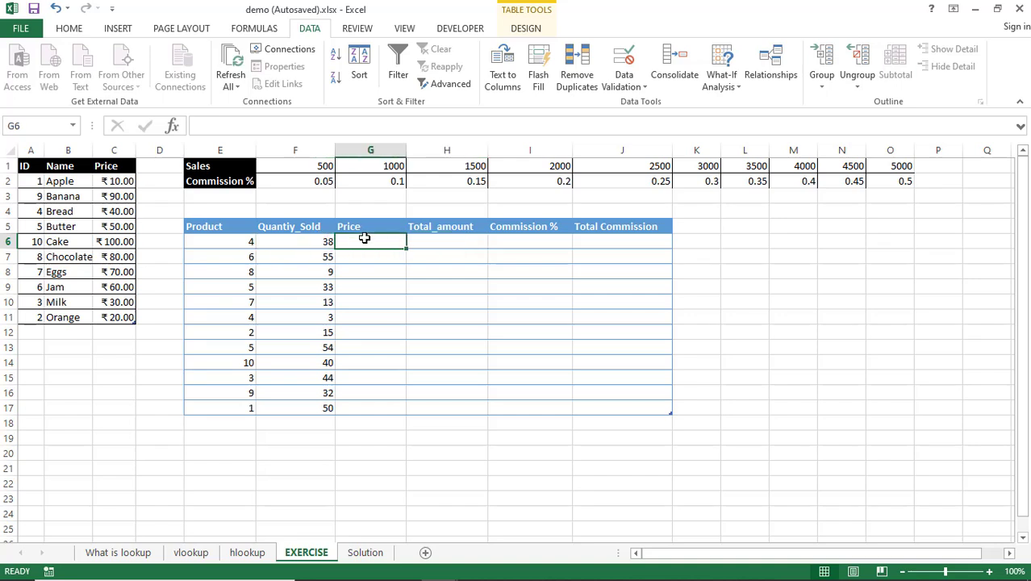
{"action": "left_click", "coordinate": [453, 241]}
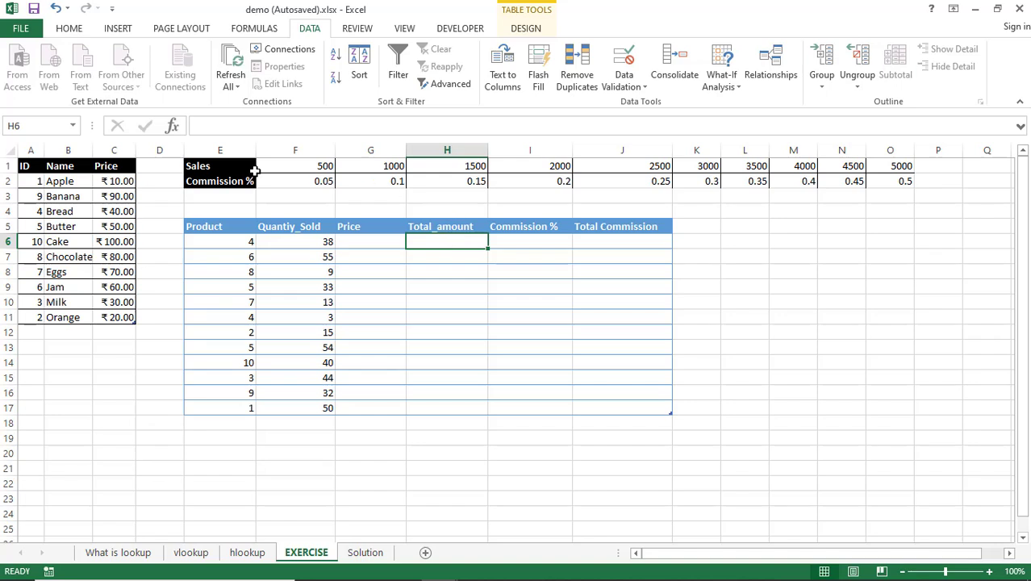
{"action": "left_click_drag", "start_coordinate": [272, 163], "coordinate": [897, 180]}
{"action": "left_click", "coordinate": [516, 243]}
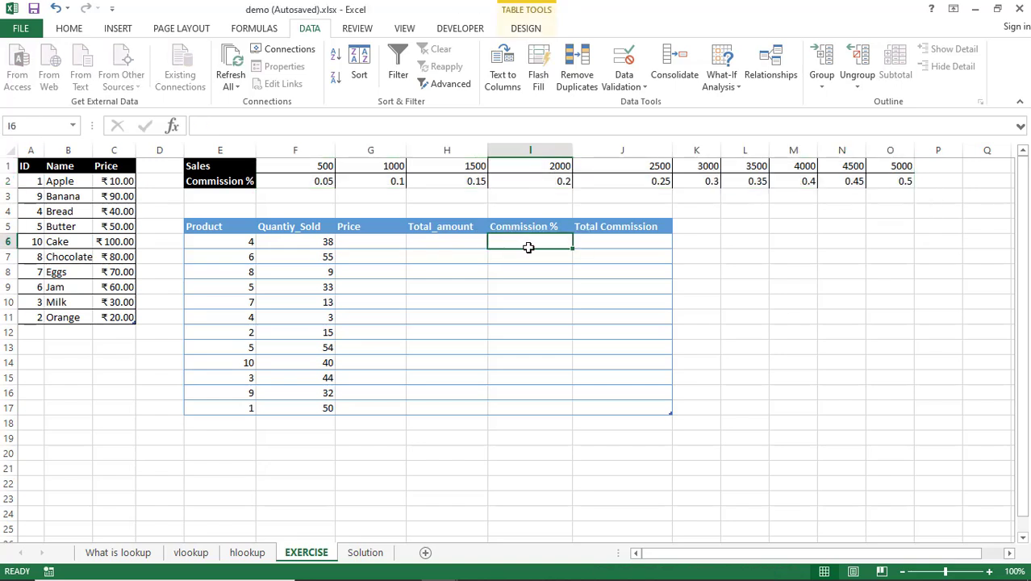
{"action": "left_click", "coordinate": [451, 244]}
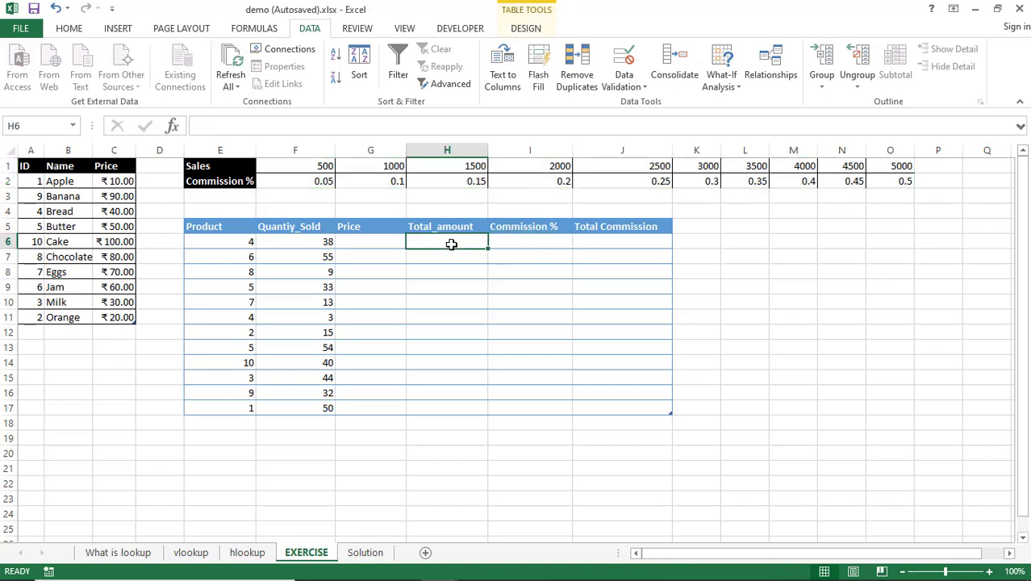
{"action": "left_click", "coordinate": [521, 240]}
{"action": "left_click", "coordinate": [614, 240]}
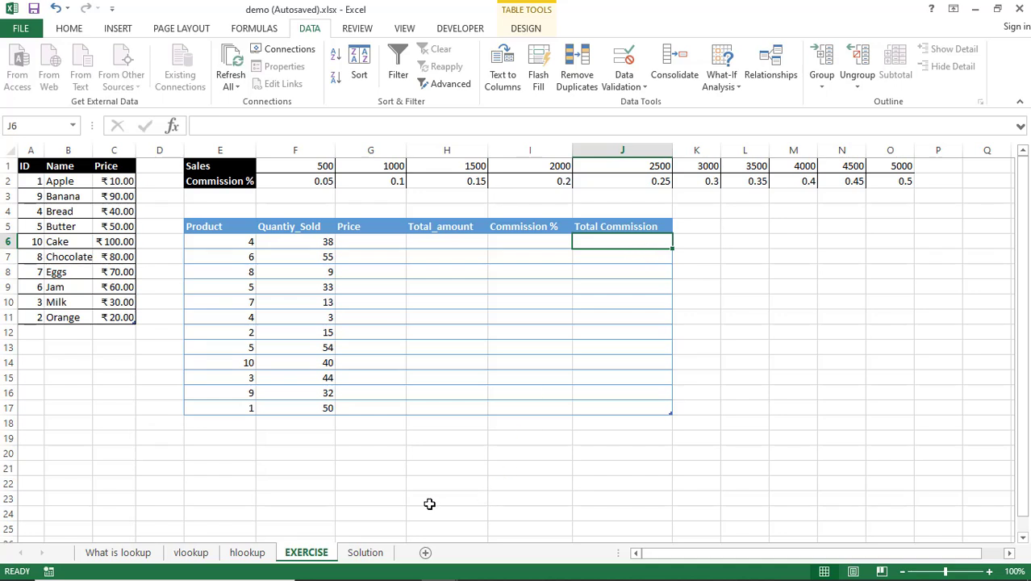
{"action": "left_click", "coordinate": [367, 552]}
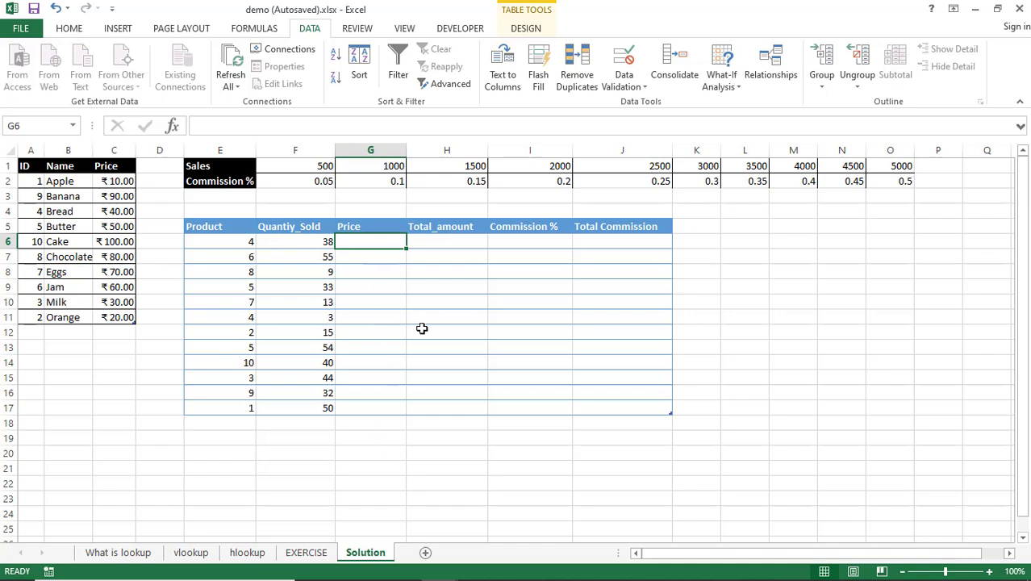
{"action": "type", "text": "="}
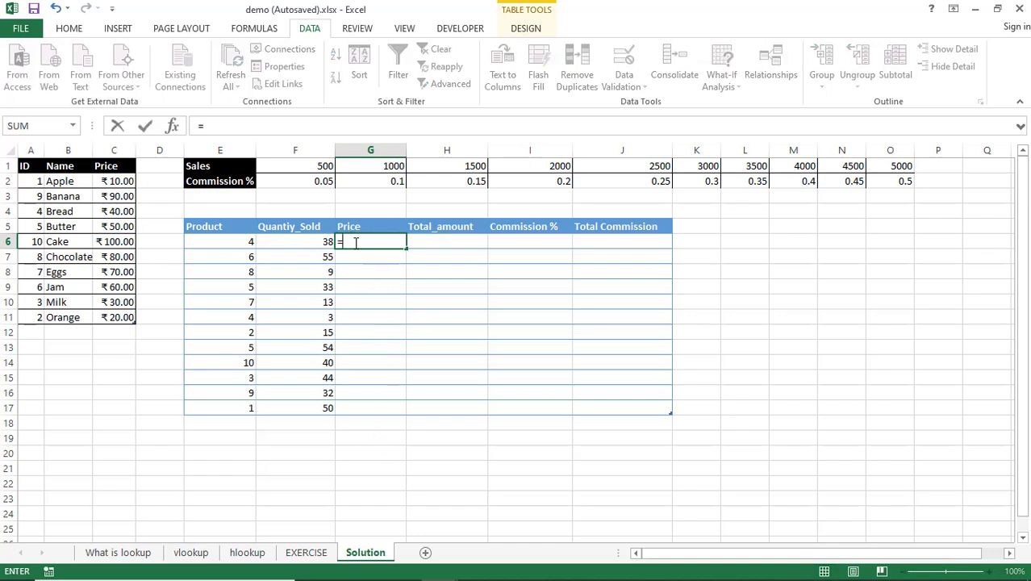
{"action": "type", "text": "vl"}
{"action": "key", "text": "Tab"}
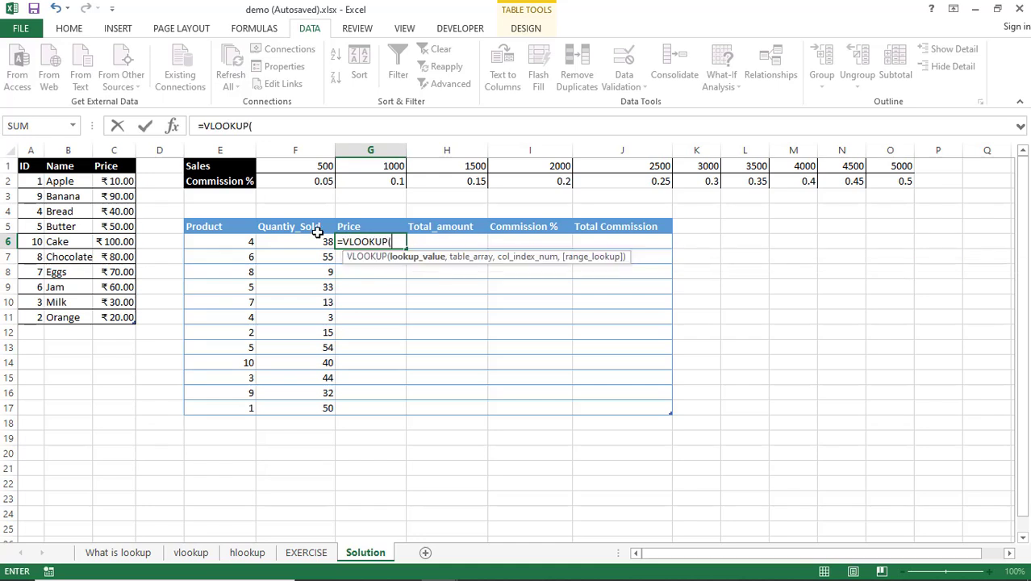
{"action": "left_click", "coordinate": [222, 243]}
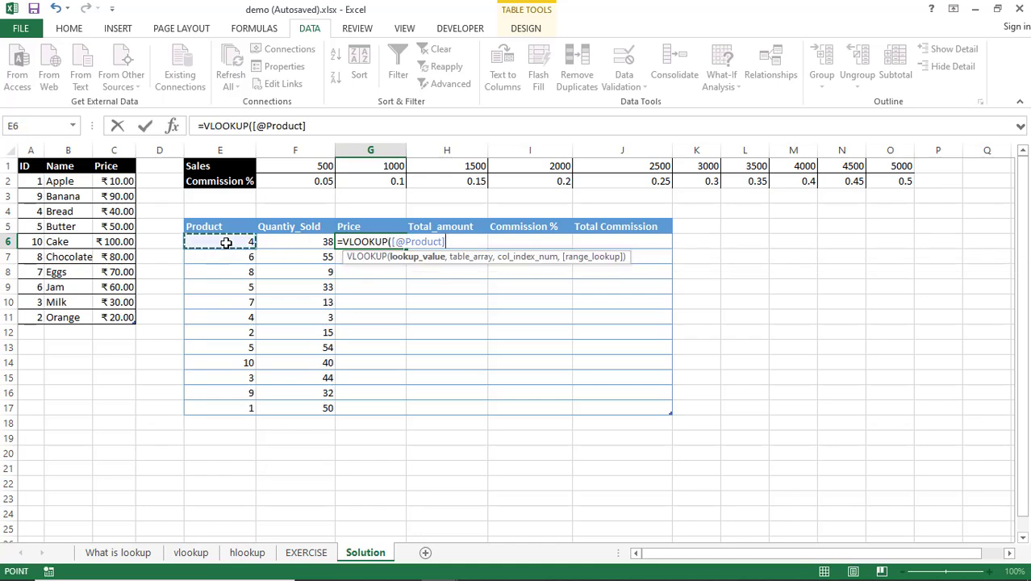
{"action": "type", "text": ","}
{"action": "left_click_drag", "start_coordinate": [30, 164], "coordinate": [138, 325]}
{"action": "type", "text": ","}
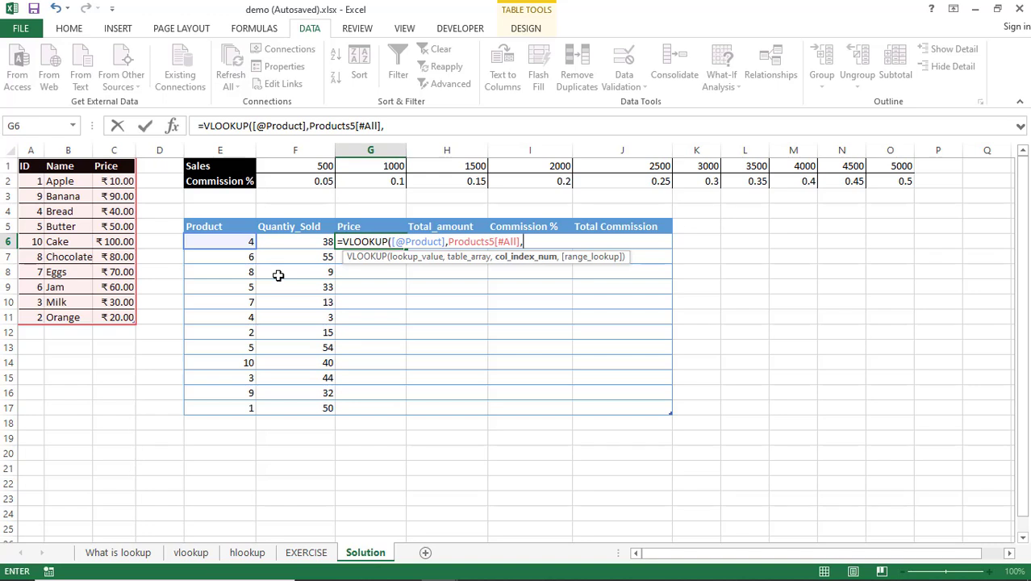
{"action": "type", "text": "3,"}
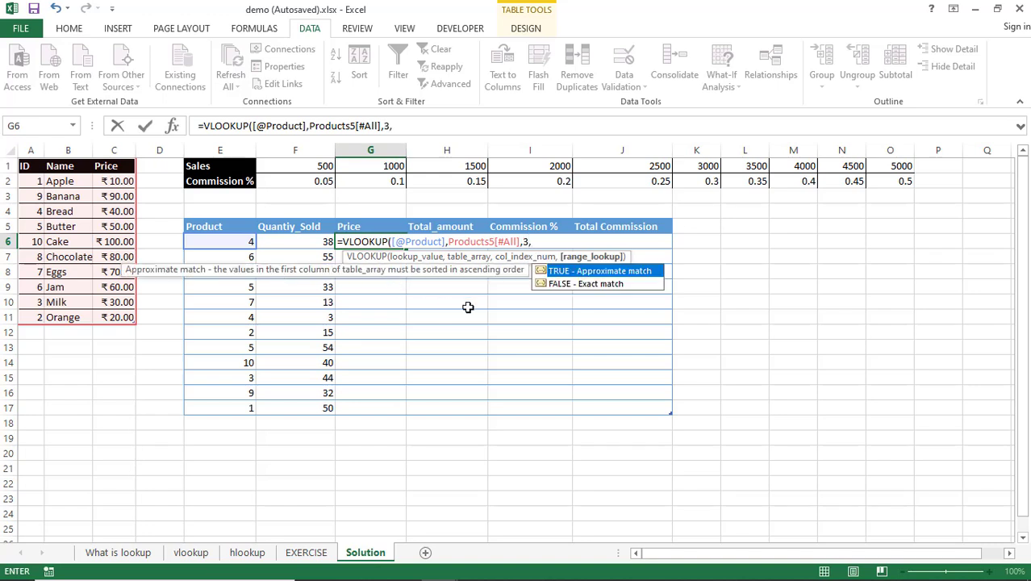
{"action": "type", "text": "FALSE"}
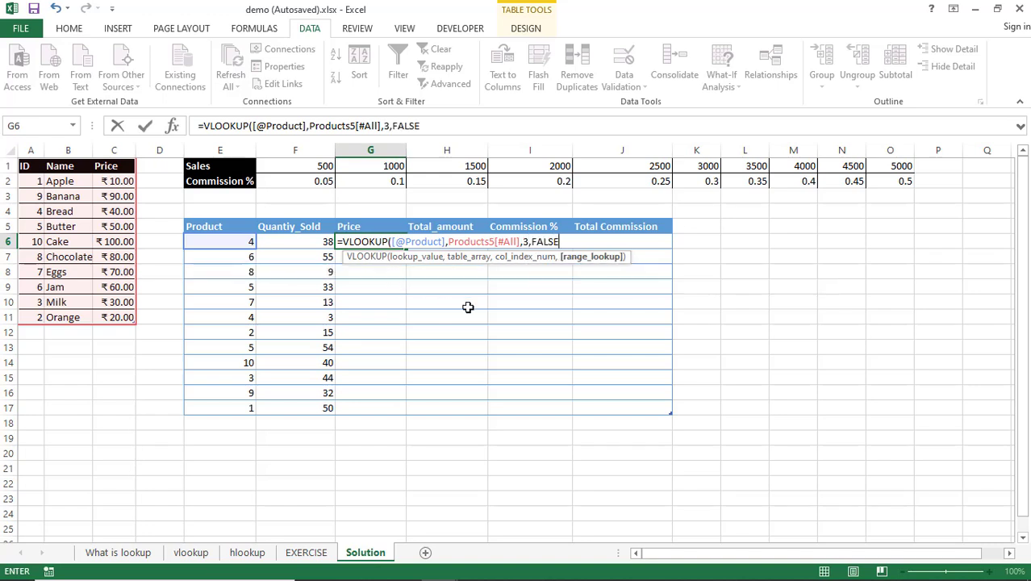
{"action": "type", "text": ")"}
{"action": "key", "text": "Return"}
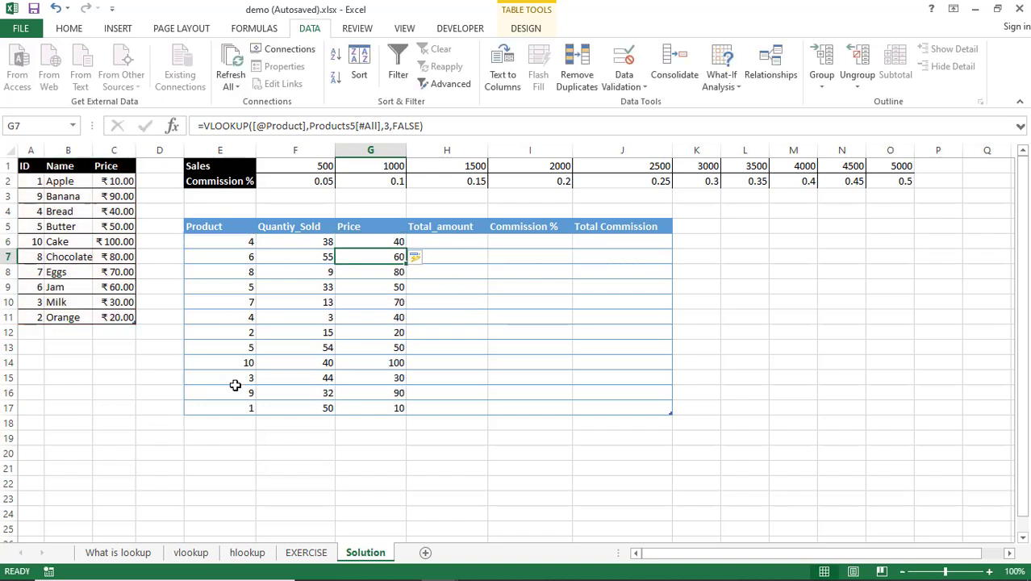
{"action": "left_click", "coordinate": [462, 243]}
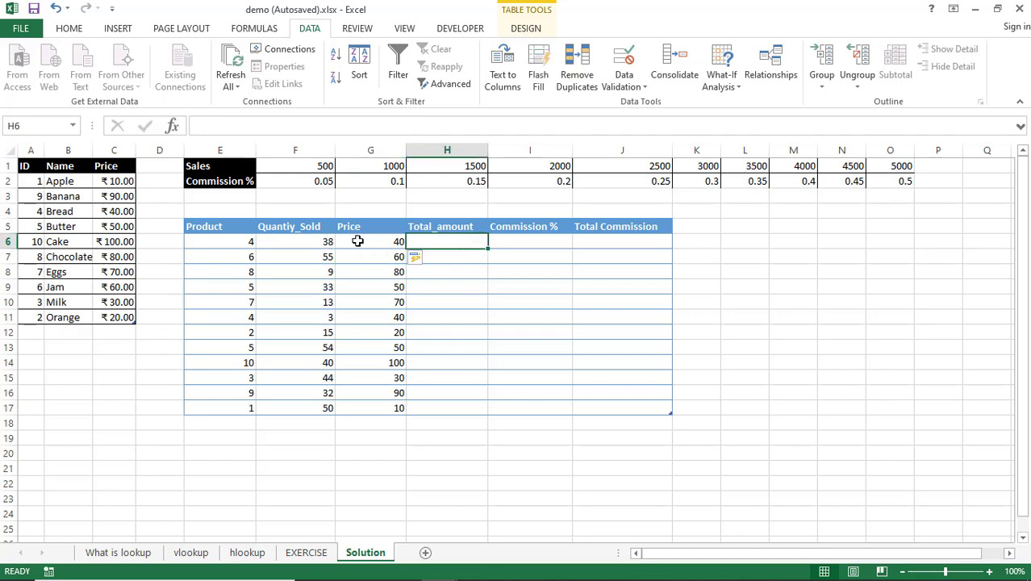
{"action": "type", "text": "="}
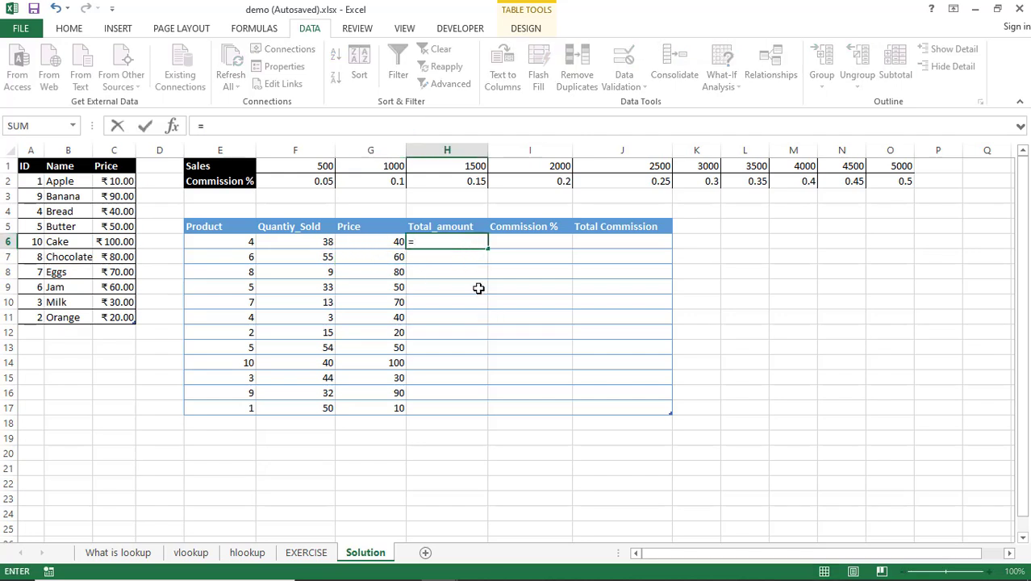
{"action": "left_click", "coordinate": [296, 237]}
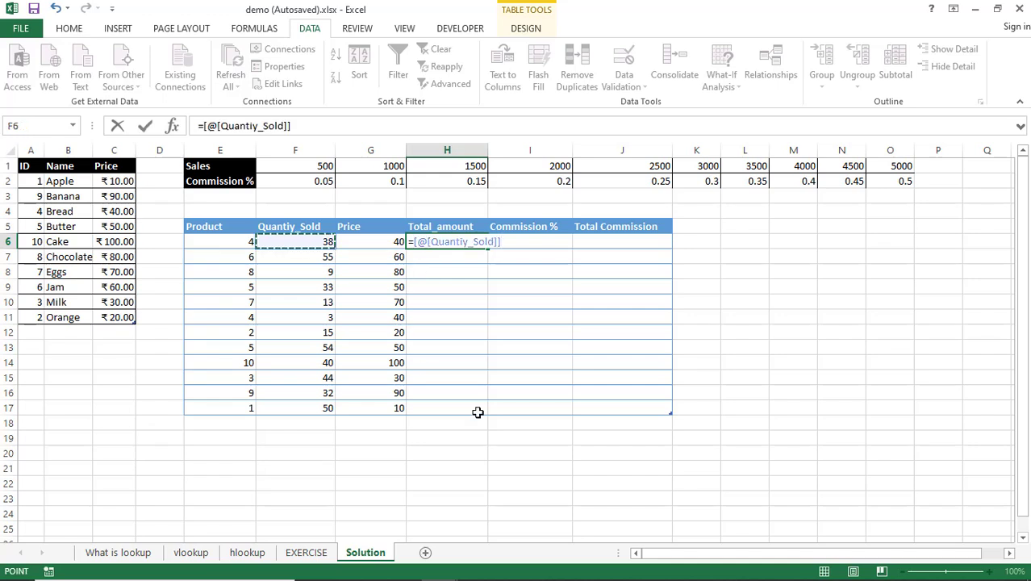
{"action": "type", "text": "*"}
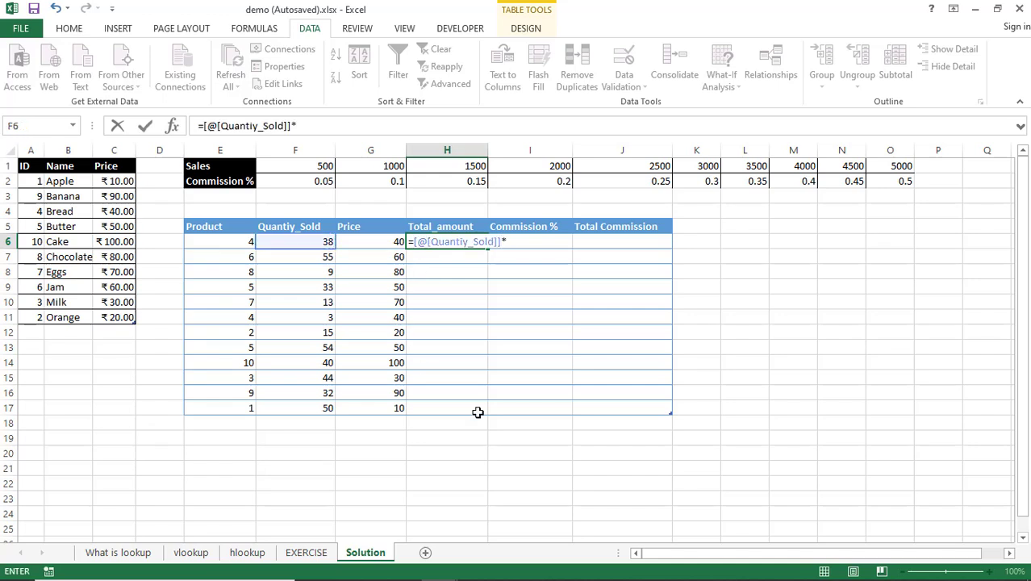
{"action": "left_click", "coordinate": [390, 242]}
{"action": "key", "text": "Return"}
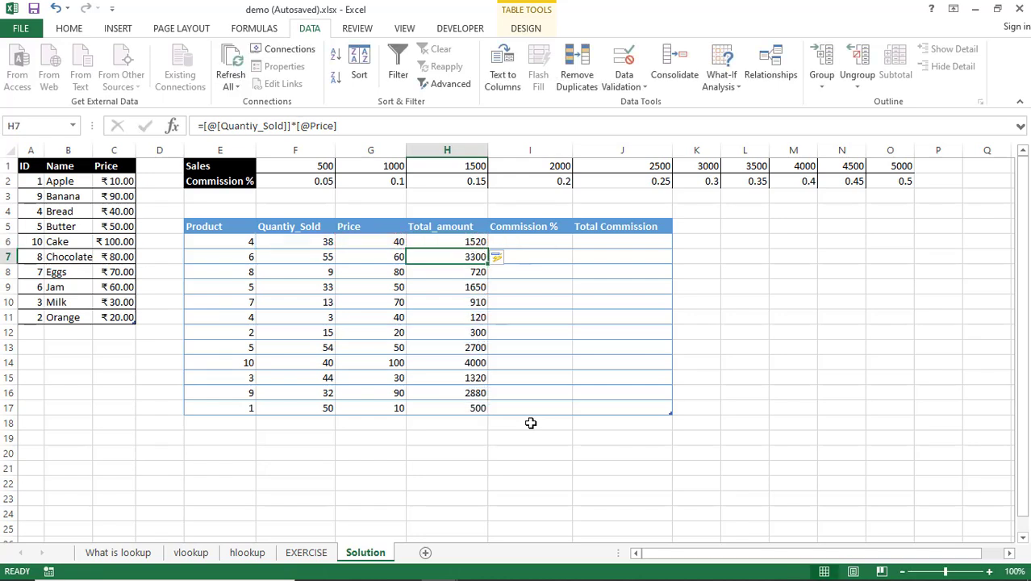
Step: Fill the Commission % column from I6 with =HLOOKUP([@[Total_amount]],sales_comm,2,TRUE), using the sales commission table E1:O2 for an approximate match
{"action": "left_click", "coordinate": [533, 239]}
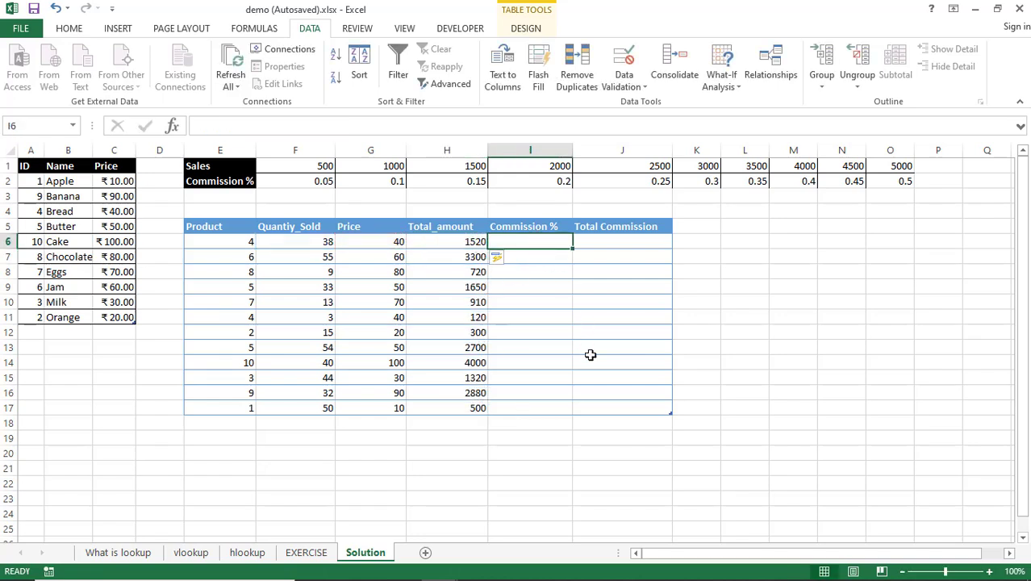
{"action": "type", "text": "=hl"}
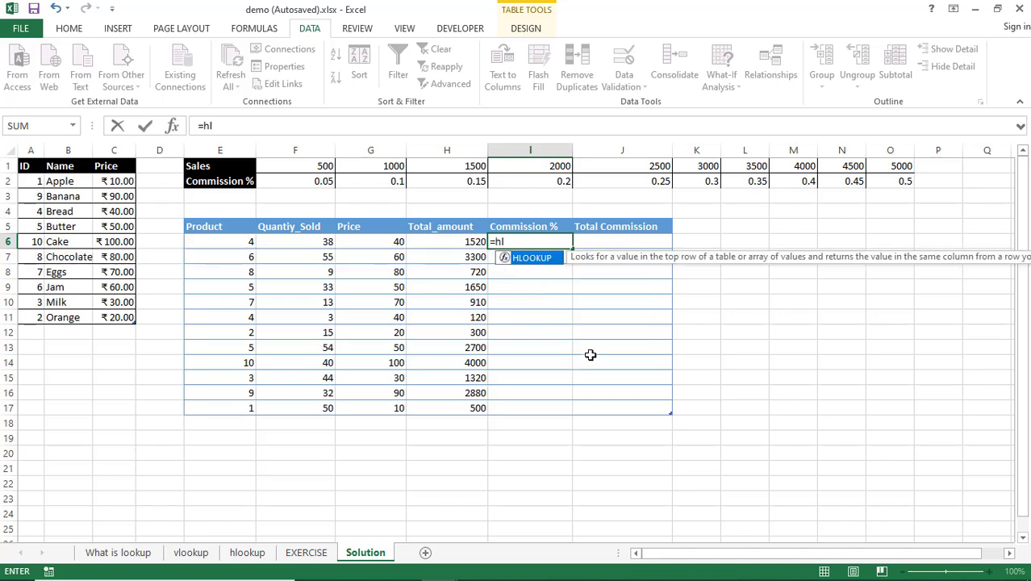
{"action": "key", "text": "Tab"}
{"action": "left_click", "coordinate": [474, 240]}
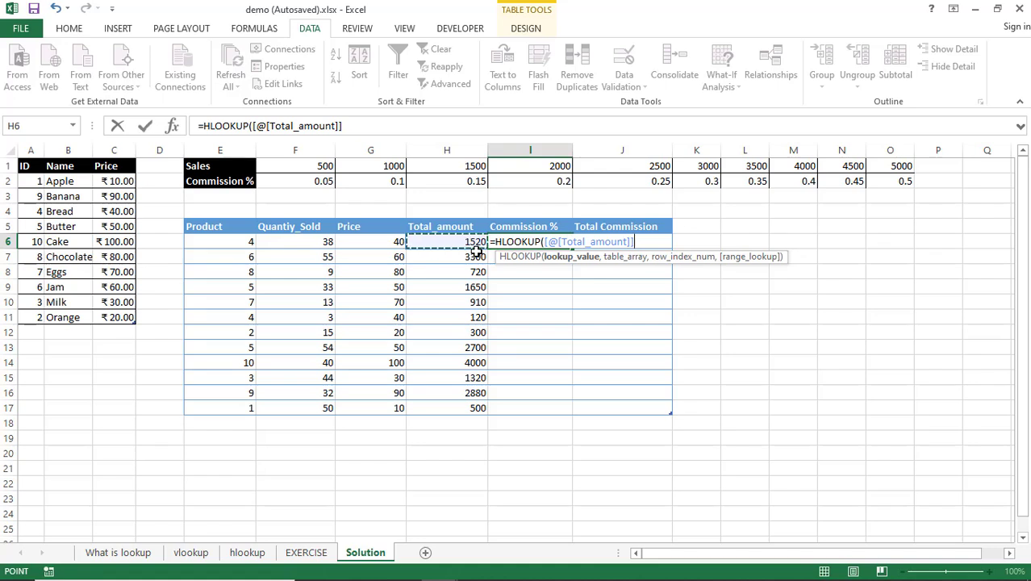
{"action": "type", "text": ","}
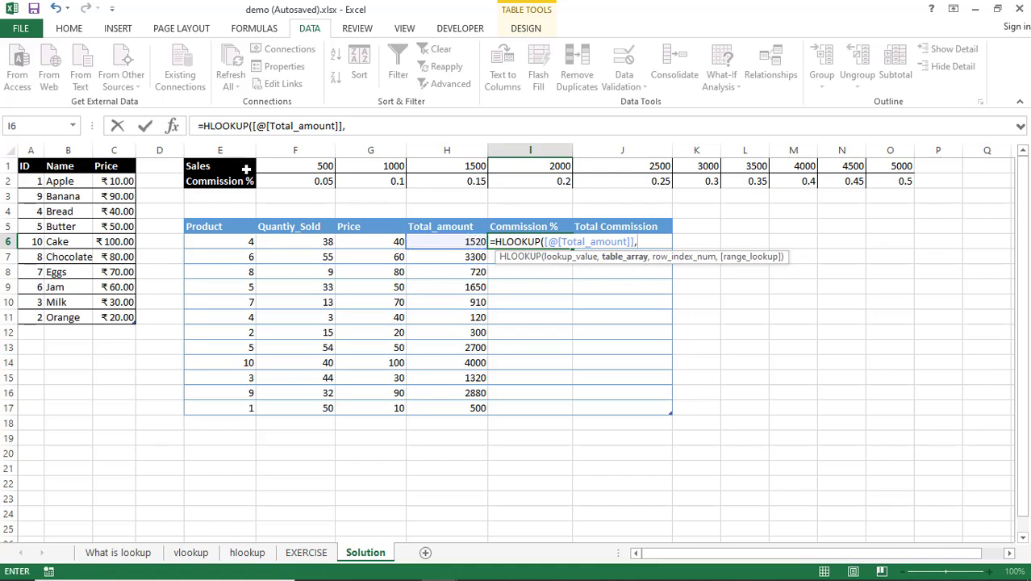
{"action": "left_click_drag", "start_coordinate": [246, 169], "coordinate": [889, 181]}
{"action": "type", "text": ",2"}
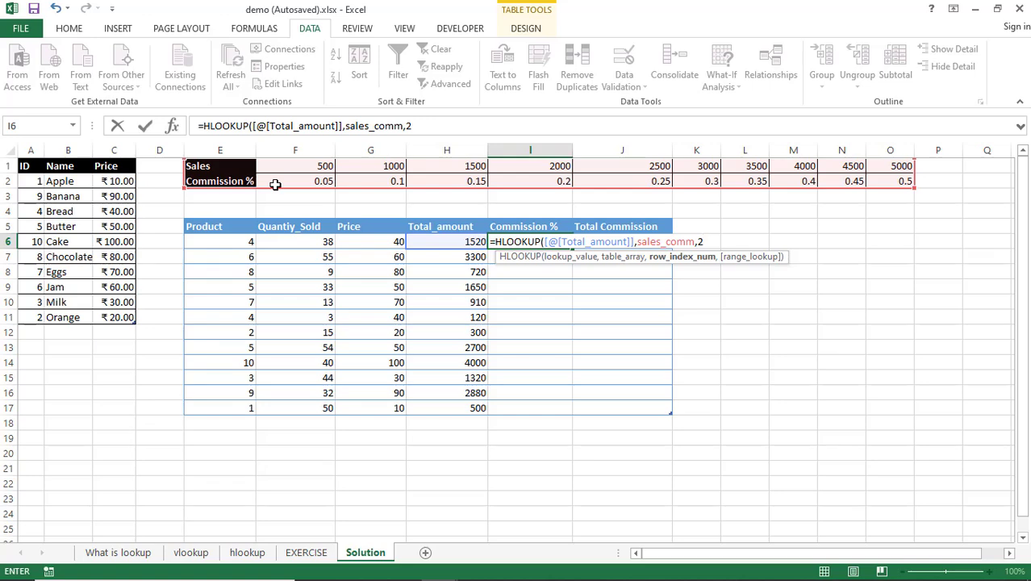
{"action": "type", "text": ","}
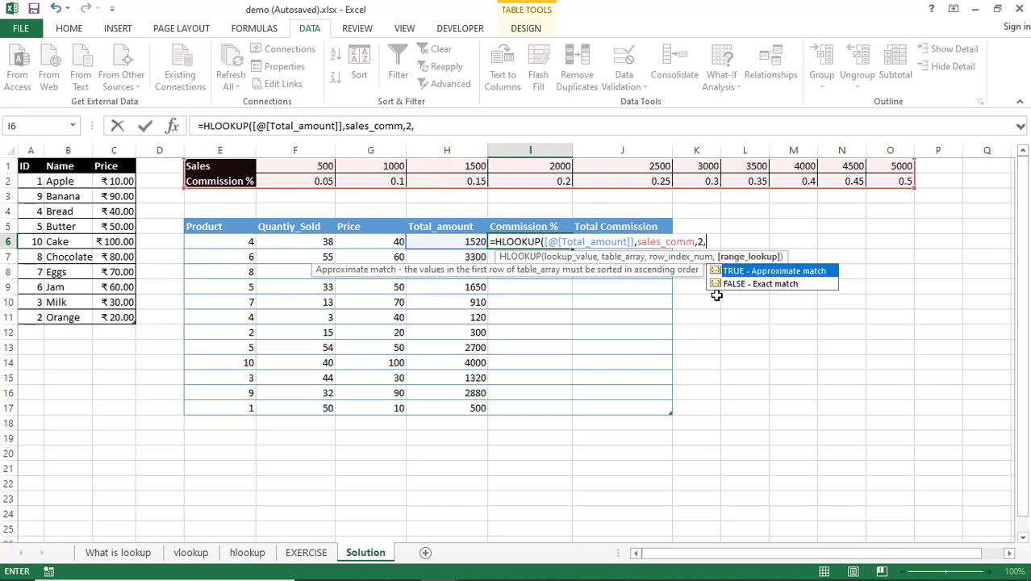
{"action": "key", "text": "Tab"}
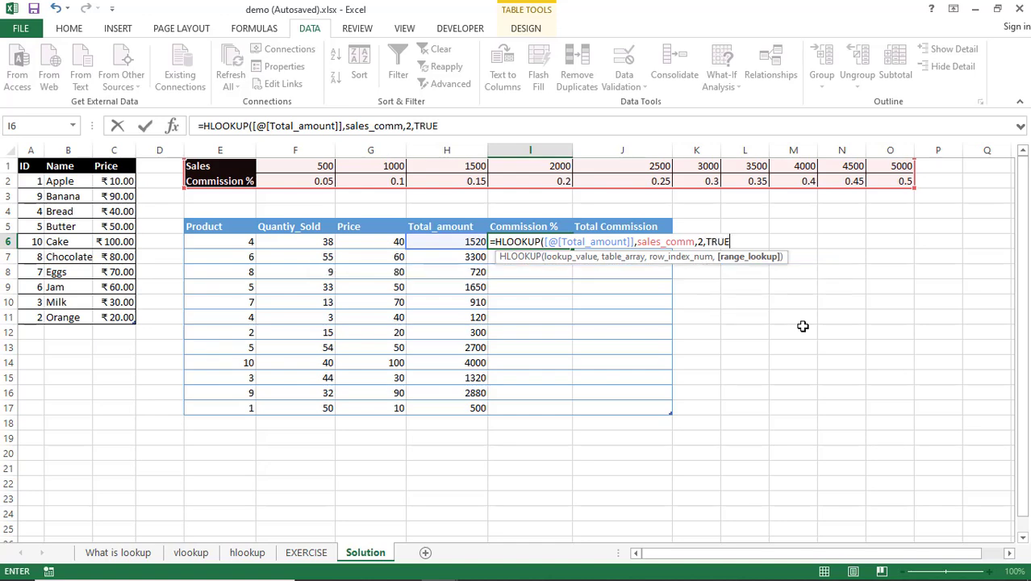
{"action": "type", "text": ")"}
{"action": "key", "text": "Return"}
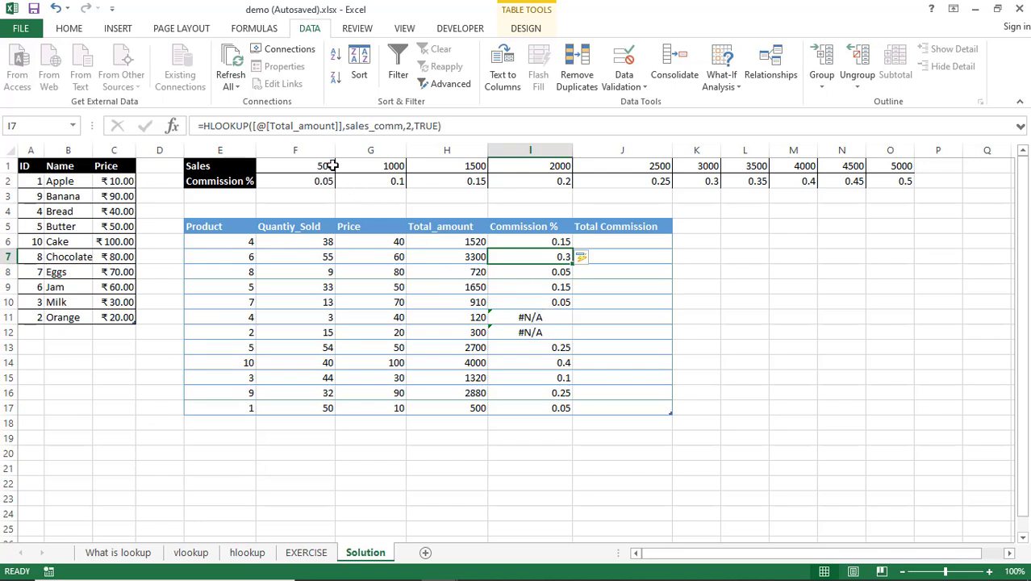
{"action": "left_click_drag", "start_coordinate": [331, 165], "coordinate": [847, 166]}
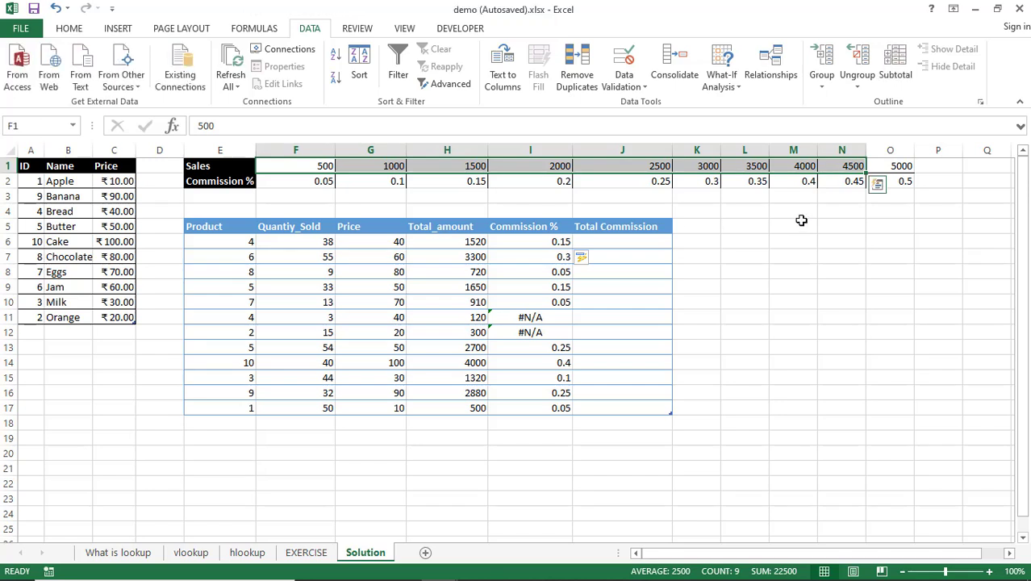
{"action": "key", "text": "ctrl+c"}
{"action": "left_click", "coordinate": [393, 166]}
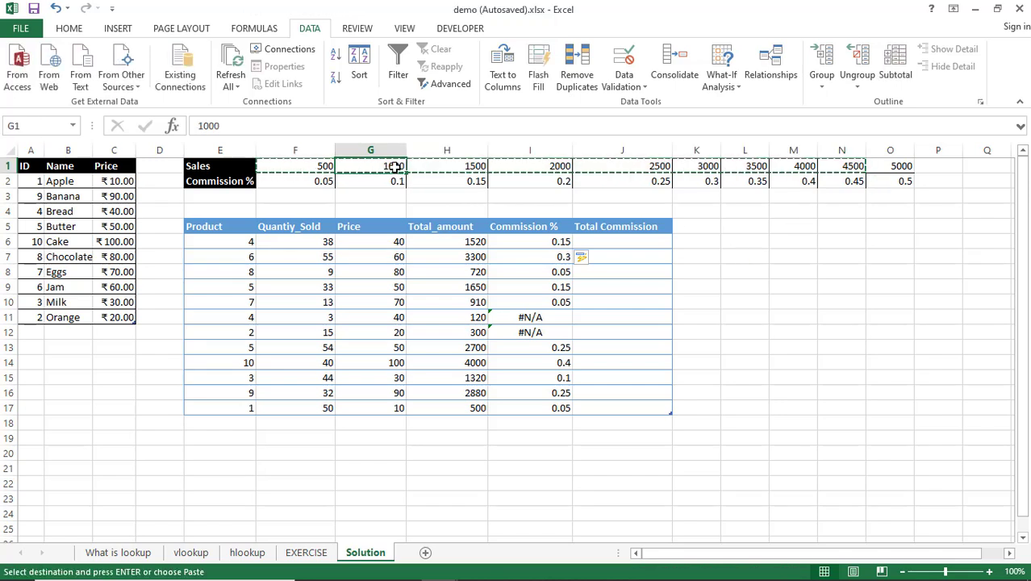
{"action": "key", "text": "ctrl+c"}
Step: Shift the sales thresholds in F1:N1 one column over by copying them to G1:O1
{"action": "left_click_drag", "start_coordinate": [322, 165], "coordinate": [846, 165]}
{"action": "key", "text": "ctrl+c"}
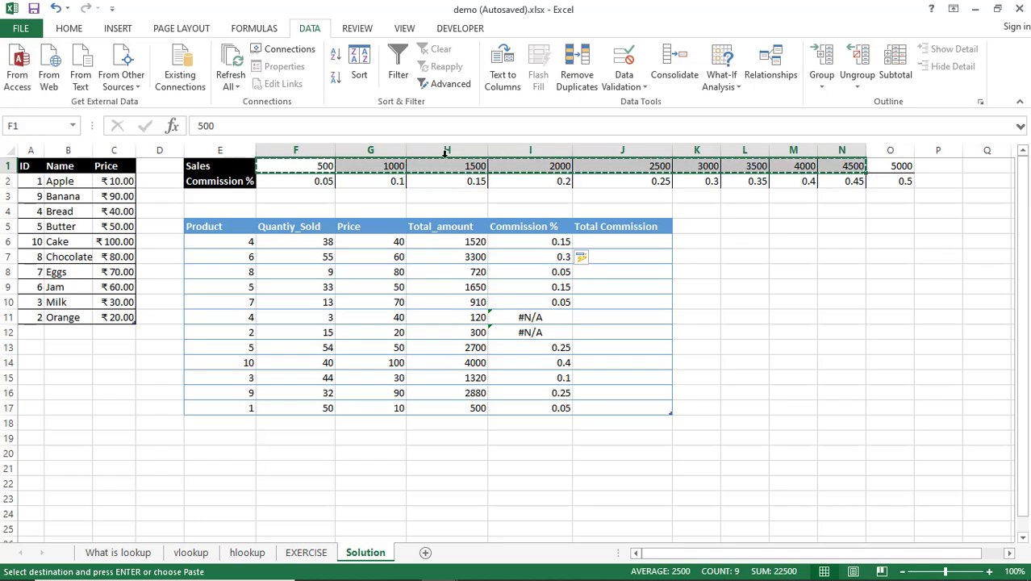
{"action": "left_click", "coordinate": [396, 166]}
{"action": "key", "text": "ctrl+v"}
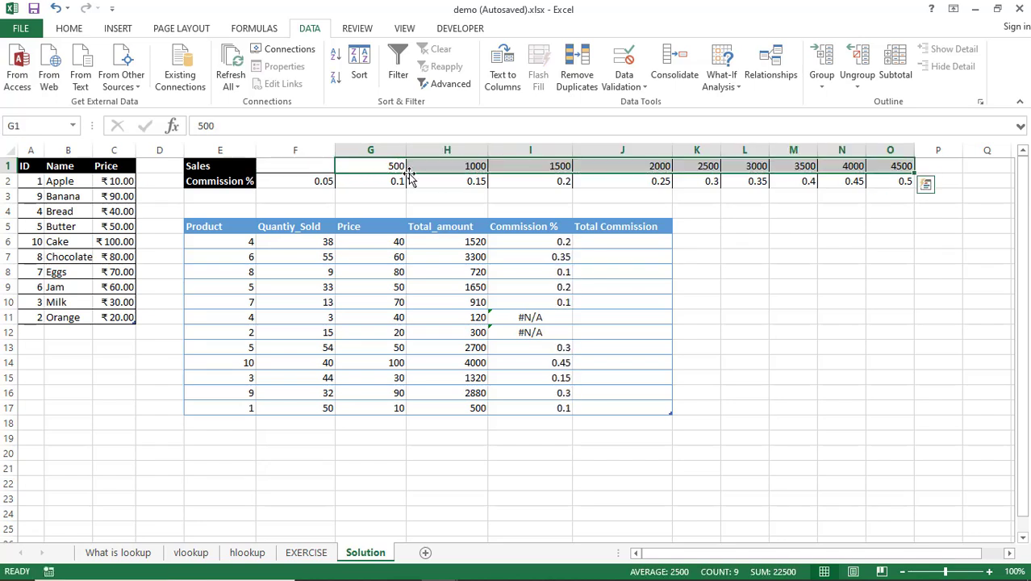
Step: Enter 0 in F1 as the lowest sales threshold of the commission table
{"action": "left_click", "coordinate": [306, 167]}
{"action": "type", "text": "0"}
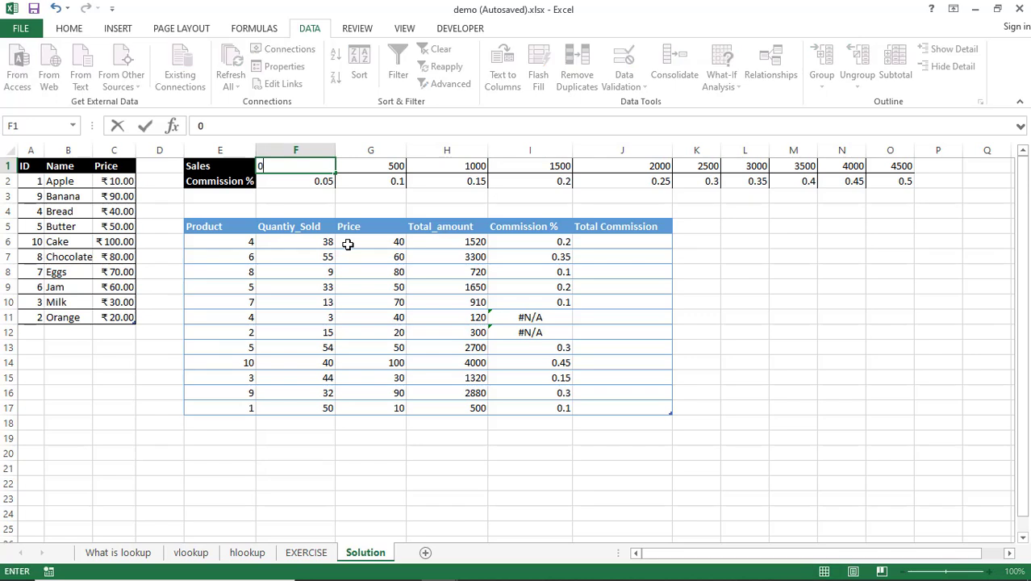
{"action": "key", "text": "Return"}
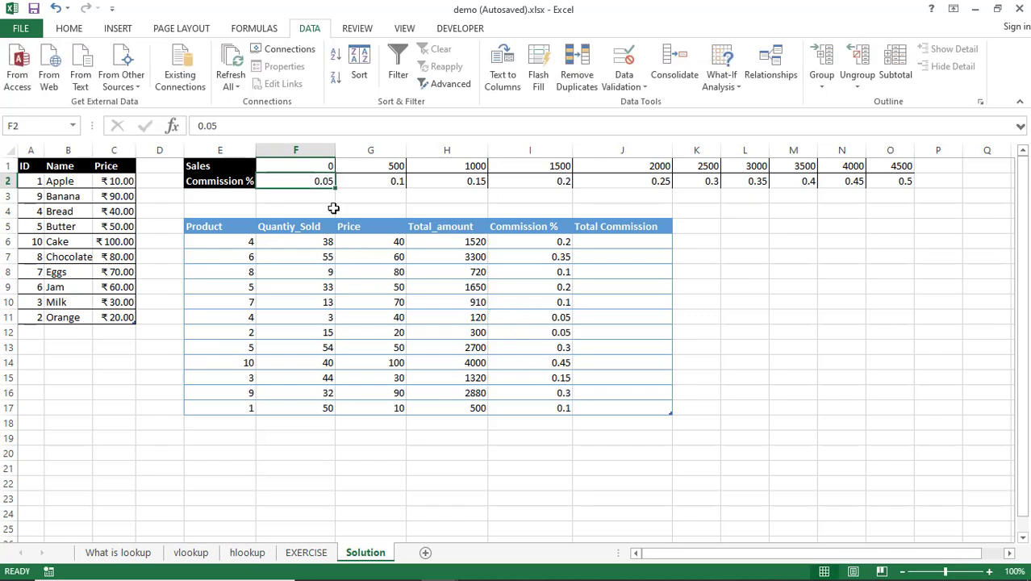
{"action": "left_click", "coordinate": [306, 167]}
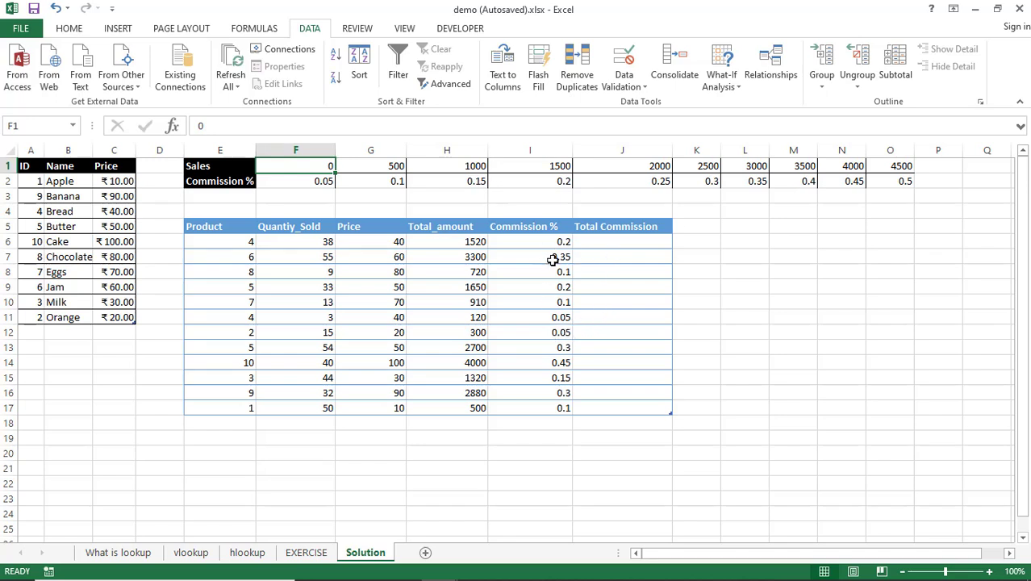
Step: Fill the Total Commission column from J6 with =[@[Total_amount]]*[@[Commission %]]
{"action": "left_click", "coordinate": [623, 242]}
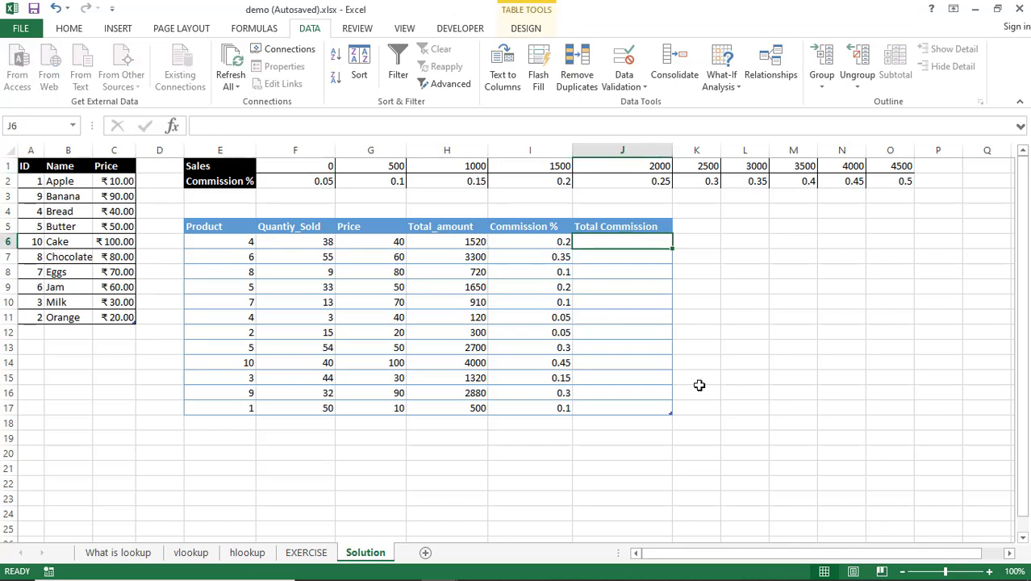
{"action": "type", "text": "="}
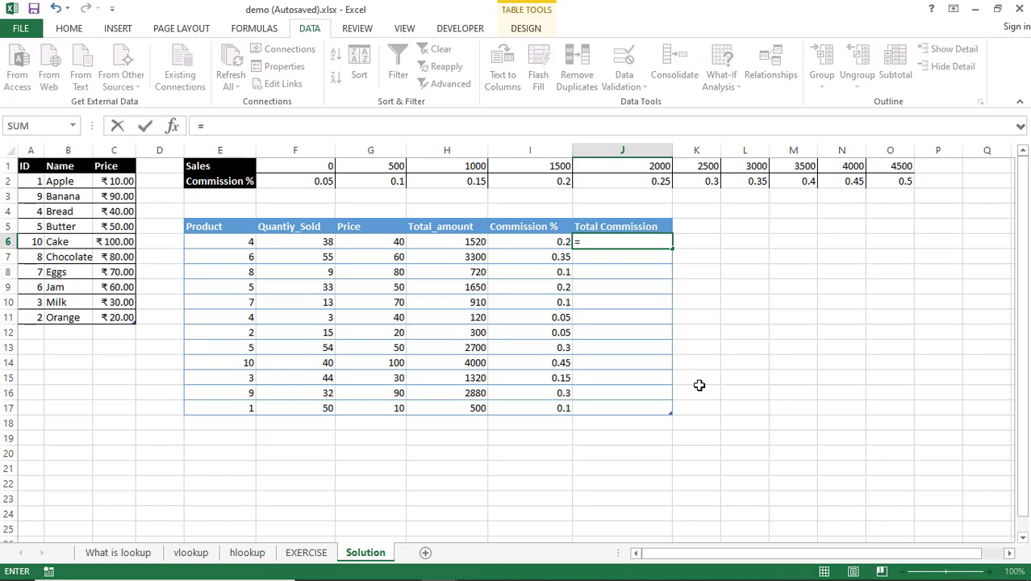
{"action": "left_click", "coordinate": [472, 242]}
{"action": "type", "text": "*"}
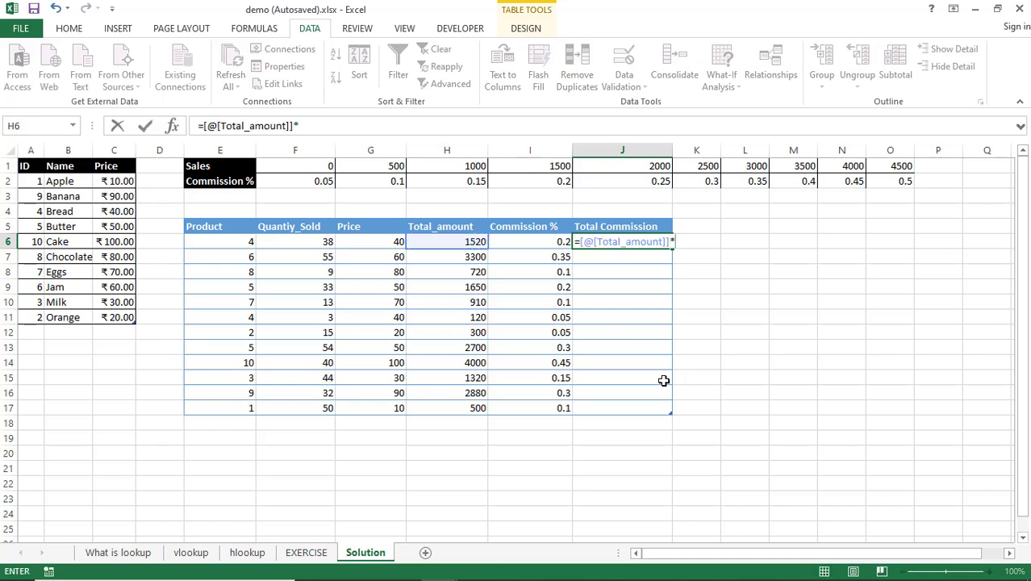
{"action": "left_click", "coordinate": [561, 241]}
{"action": "key", "text": "Return"}
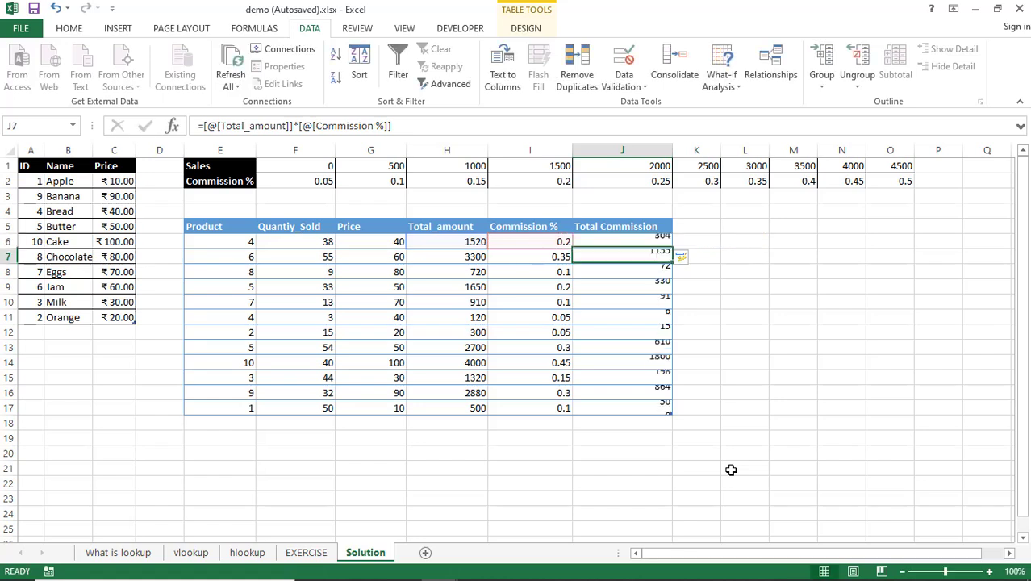
Step: Review the Total Commission results in J6:J17 against the product table A1:C11 and the sales commission table E1:O2
{"action": "left_click_drag", "start_coordinate": [660, 241], "coordinate": [653, 407]}
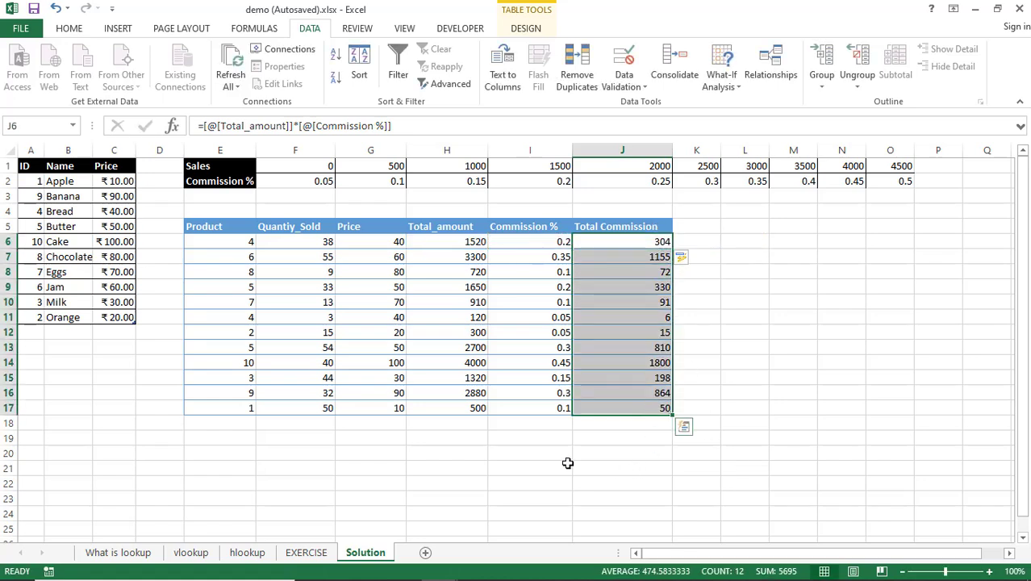
{"action": "left_click_drag", "start_coordinate": [34, 162], "coordinate": [121, 307]}
{"action": "left_click_drag", "start_coordinate": [221, 169], "coordinate": [900, 183]}
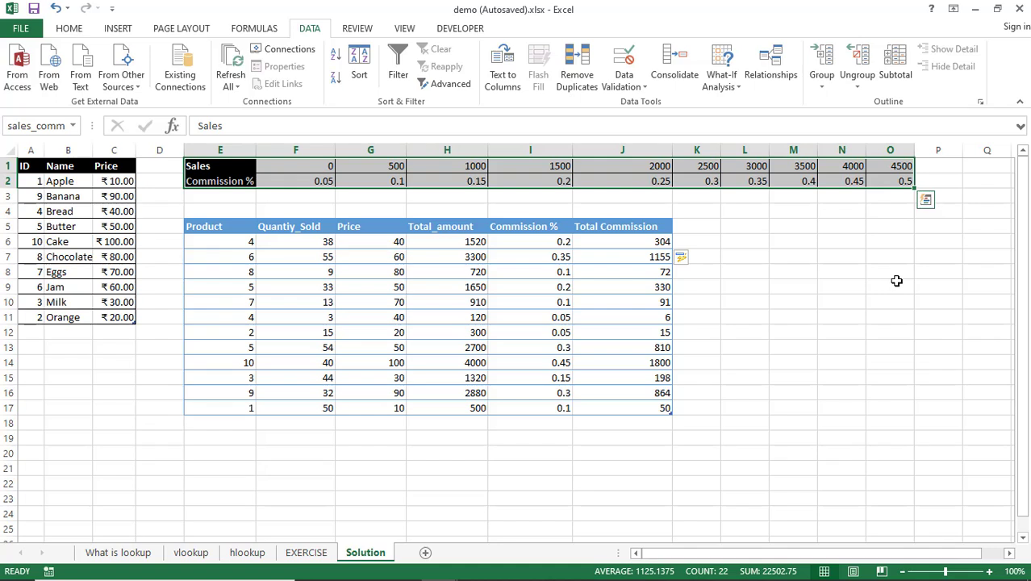